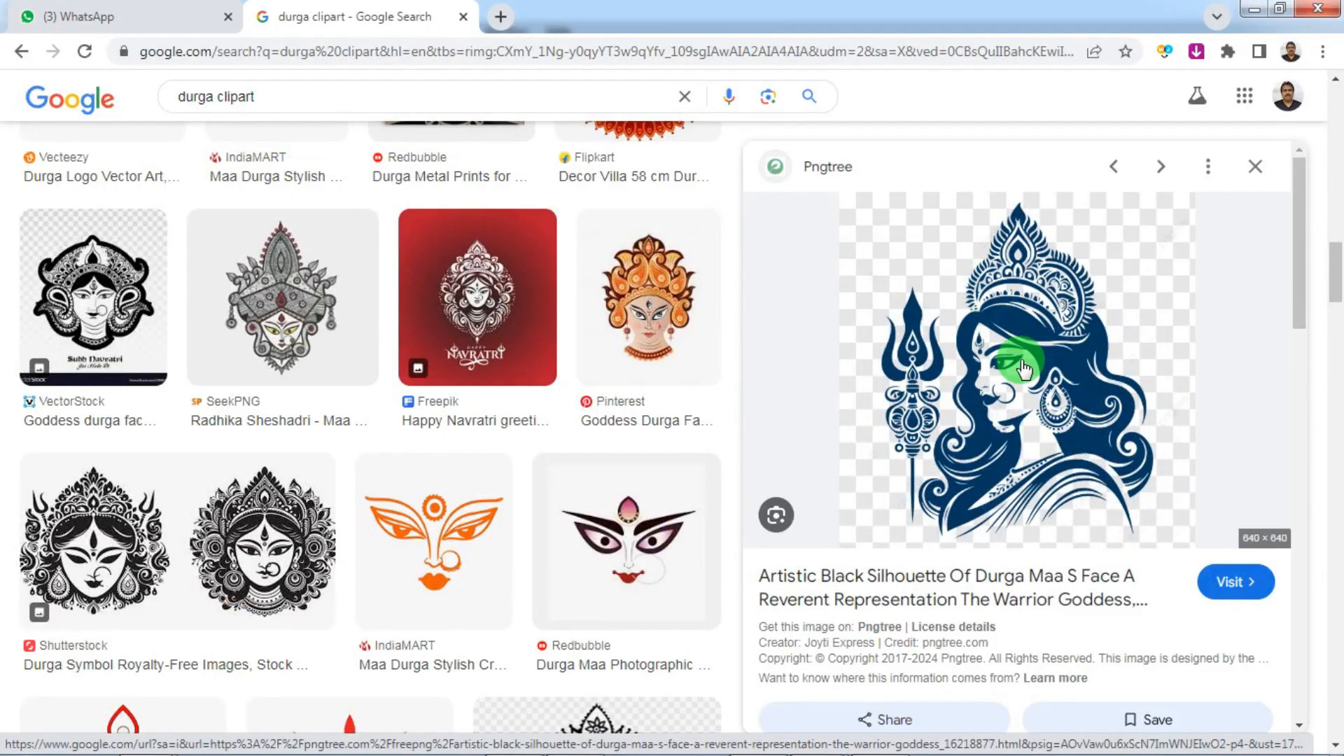
Open the Pngtree source page of the blue Durga silhouette, look through it, and close it
click(1021, 359)
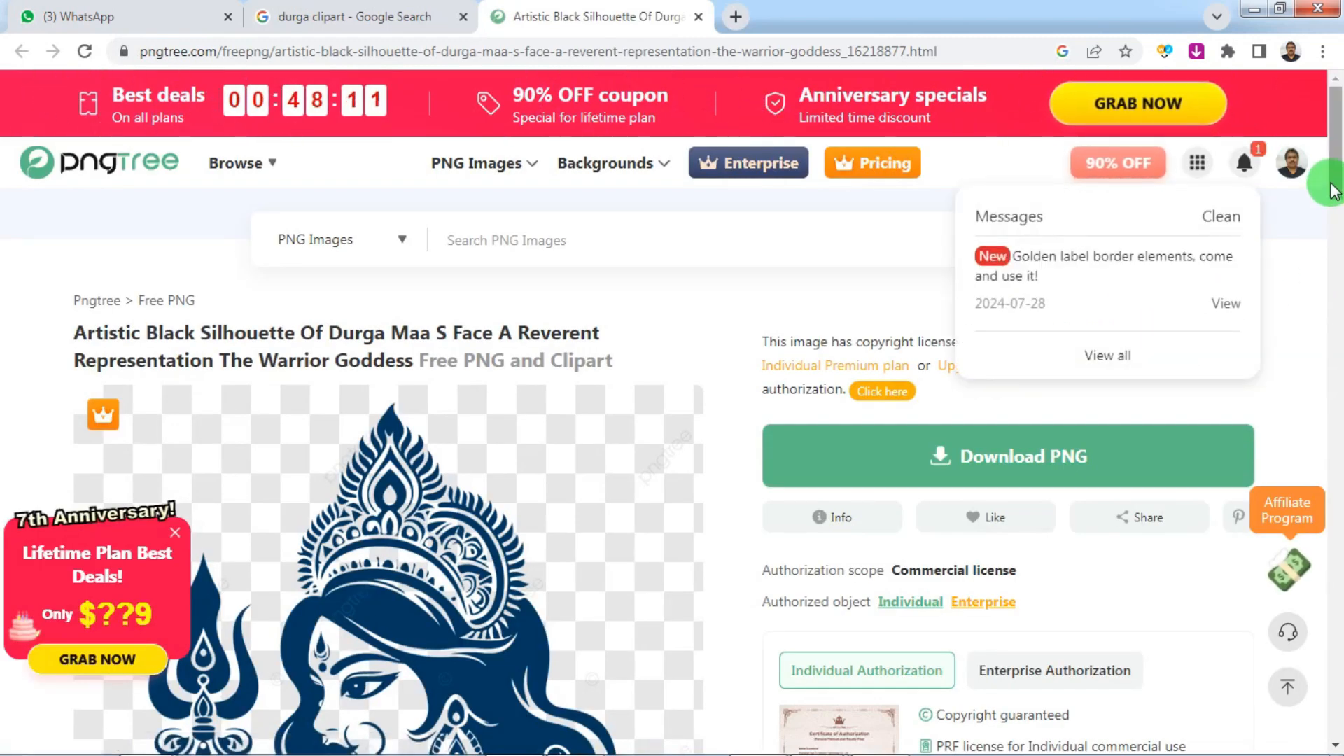
scroll(1330, 231, down, 6)
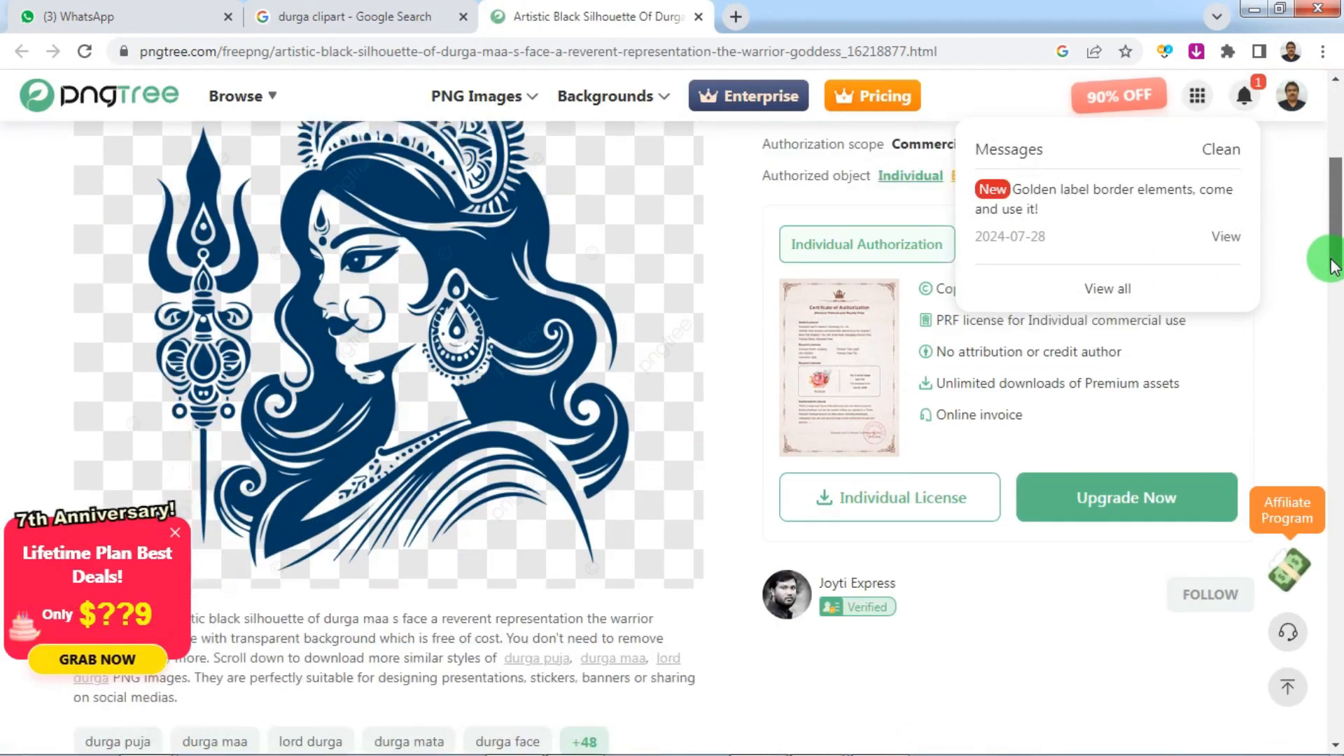
drag(1334, 266, 1333, 140)
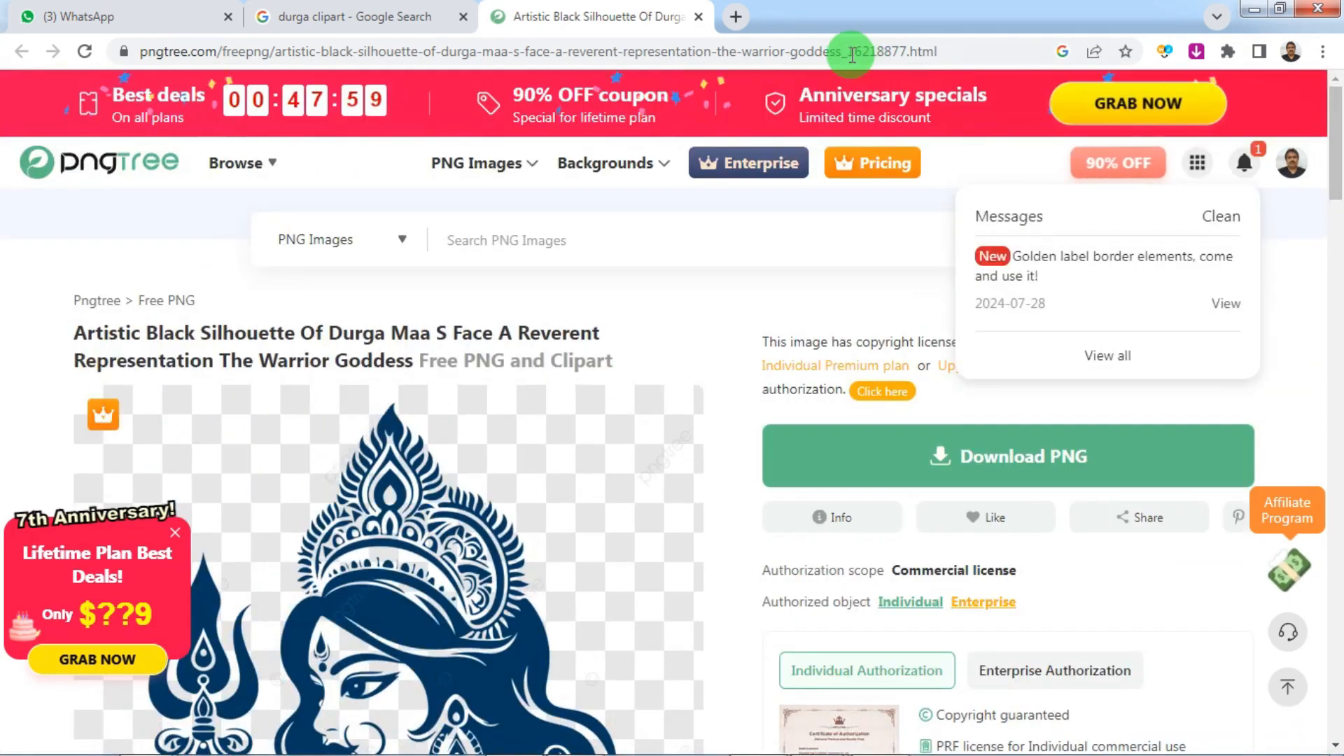
click(698, 16)
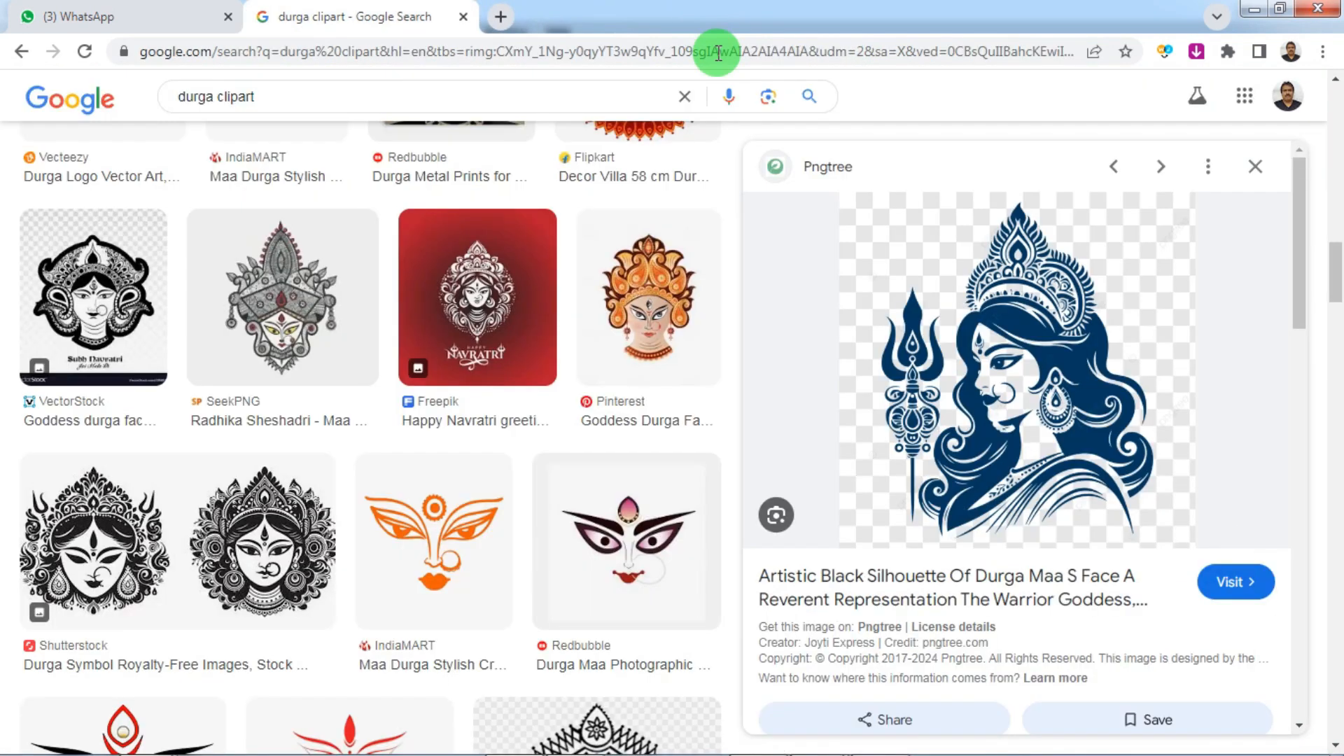
Open the blue Durga silhouette image by itself in a new tab and copy the image
right_click(1014, 330)
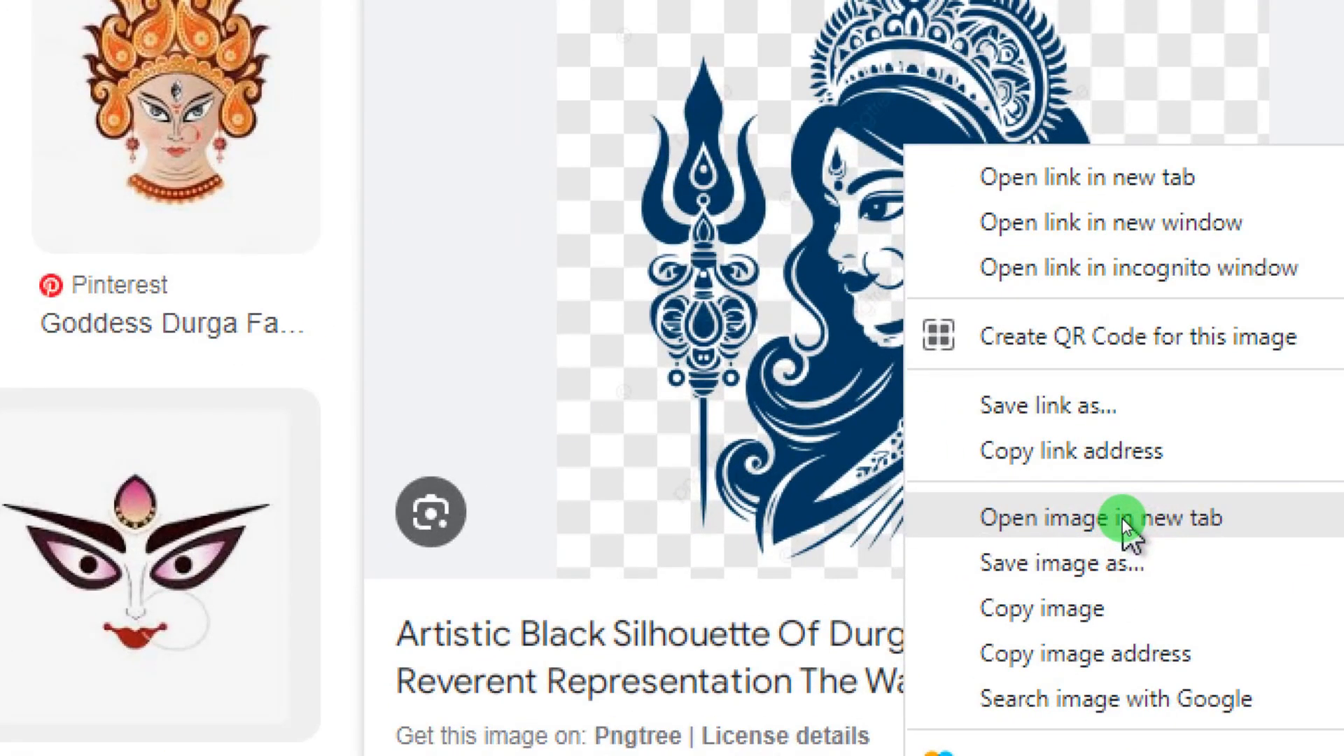
click(1123, 519)
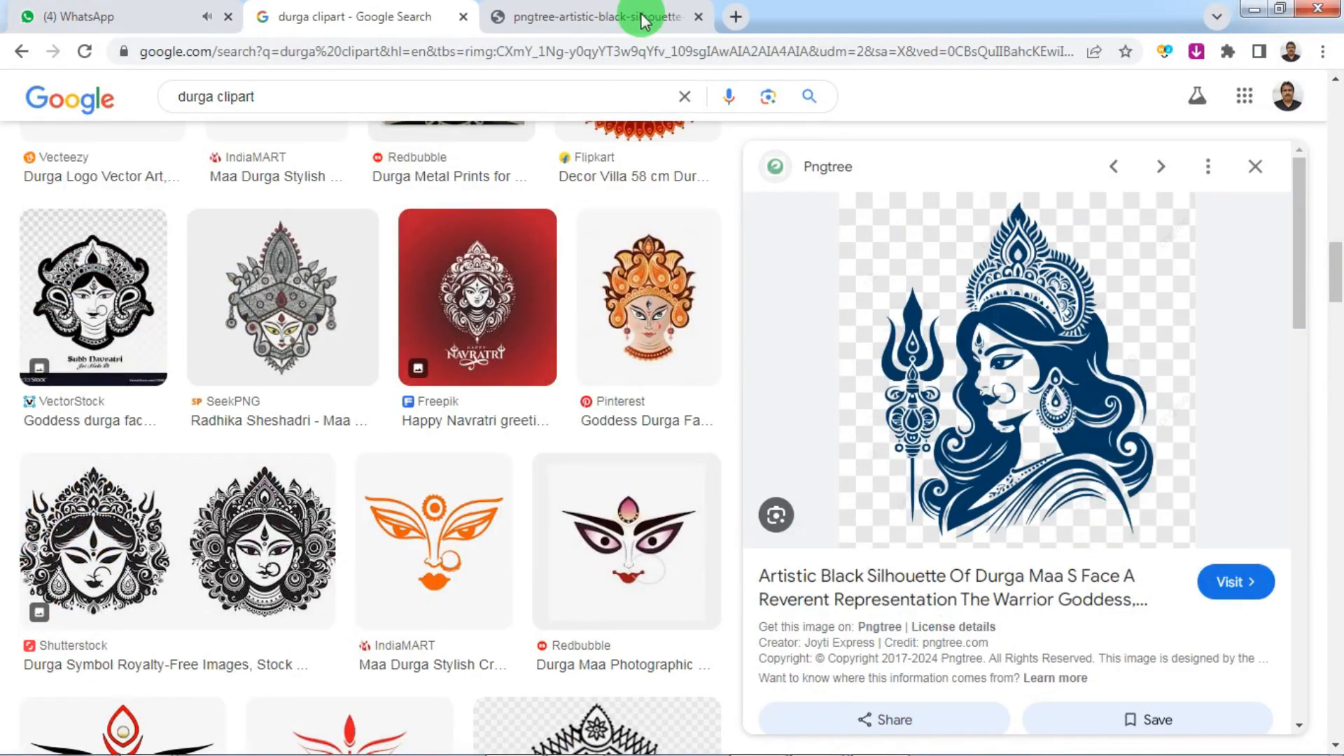
click(639, 16)
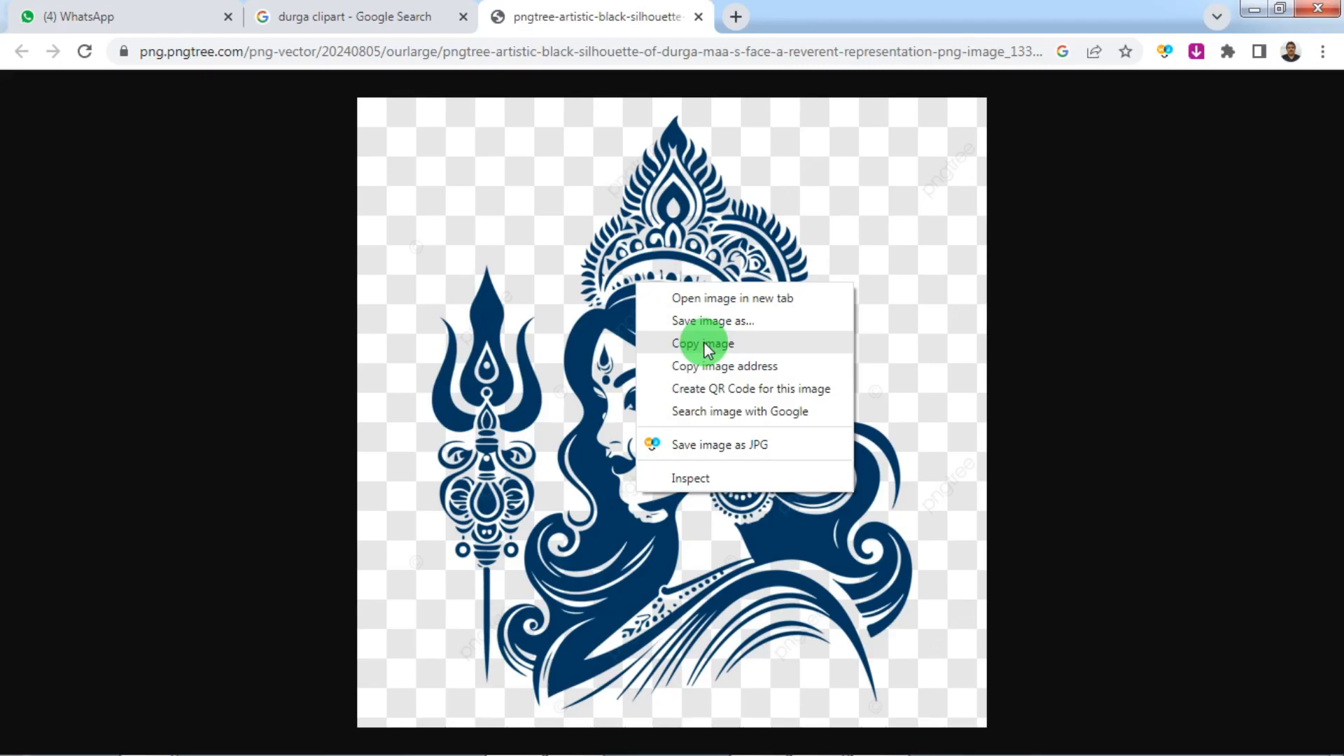
click(703, 342)
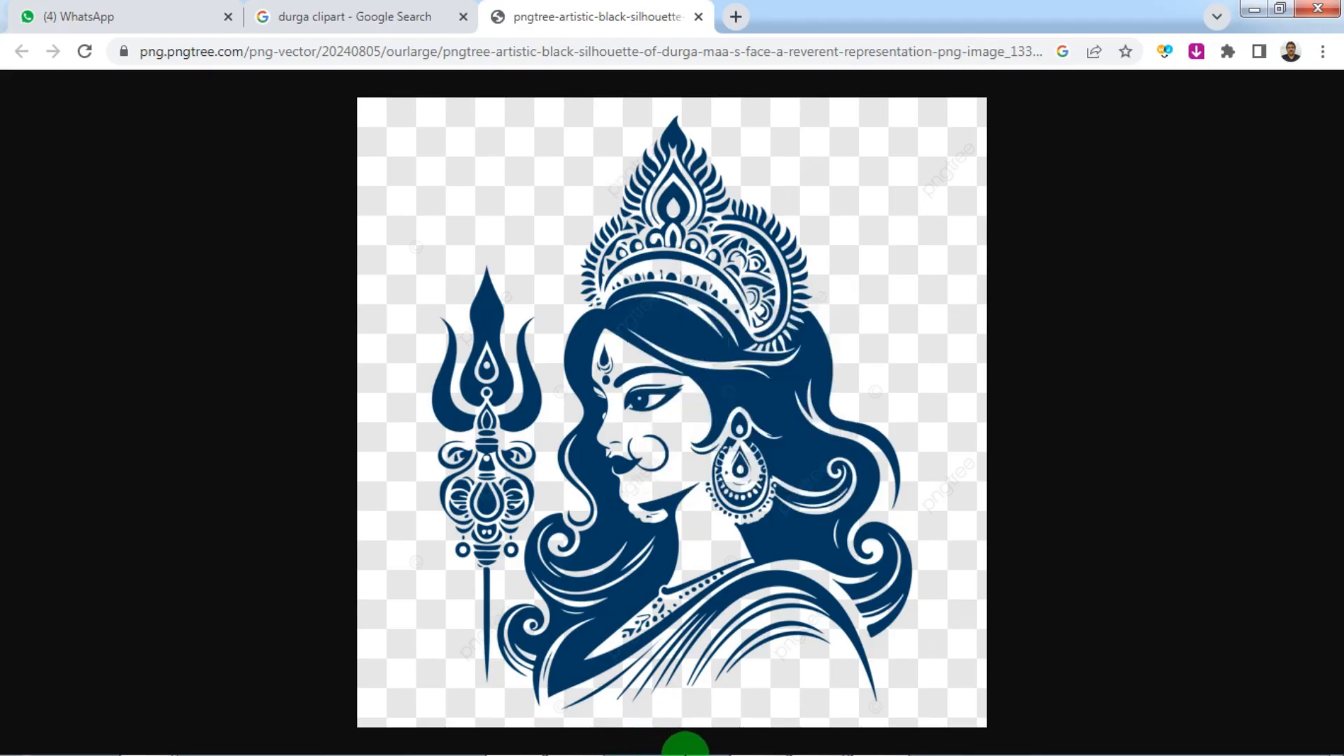
Switch to CorelDRAW and paste the copied Durga image into the blank A4 document
click(685, 743)
right_click(796, 206)
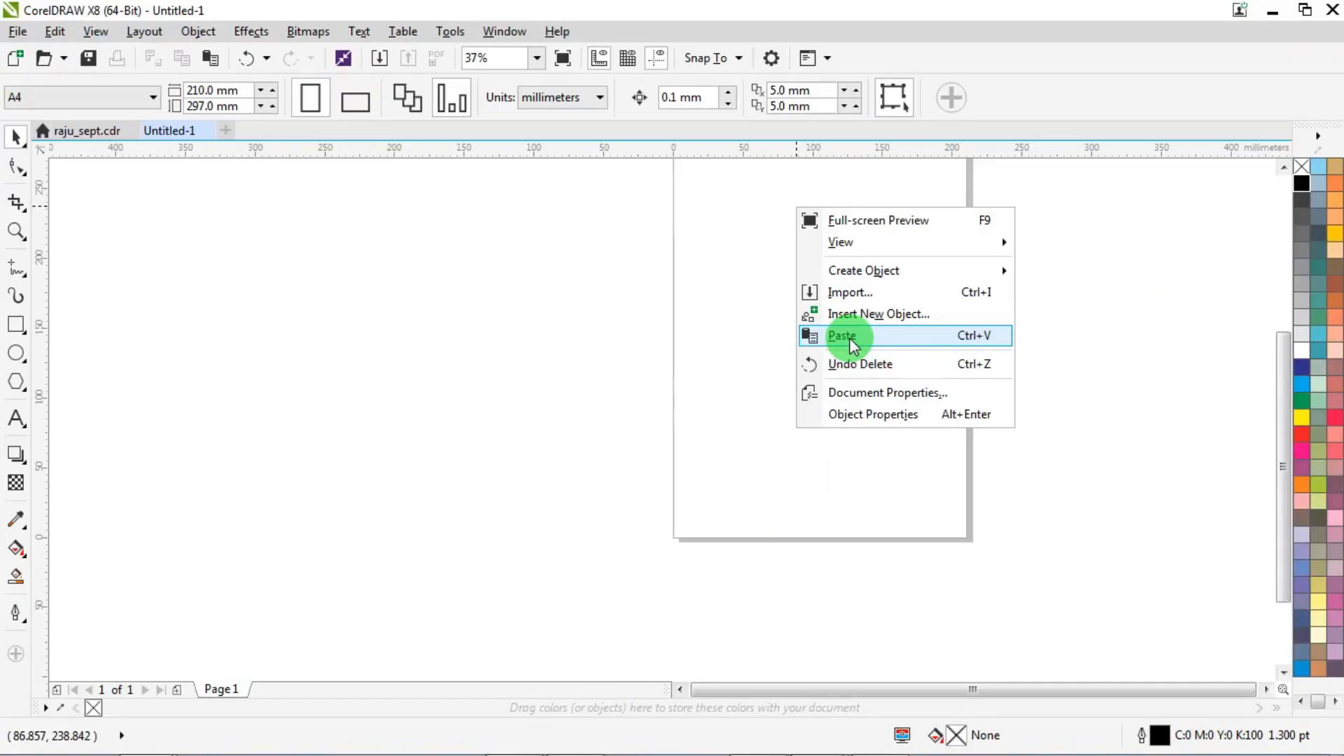
click(850, 337)
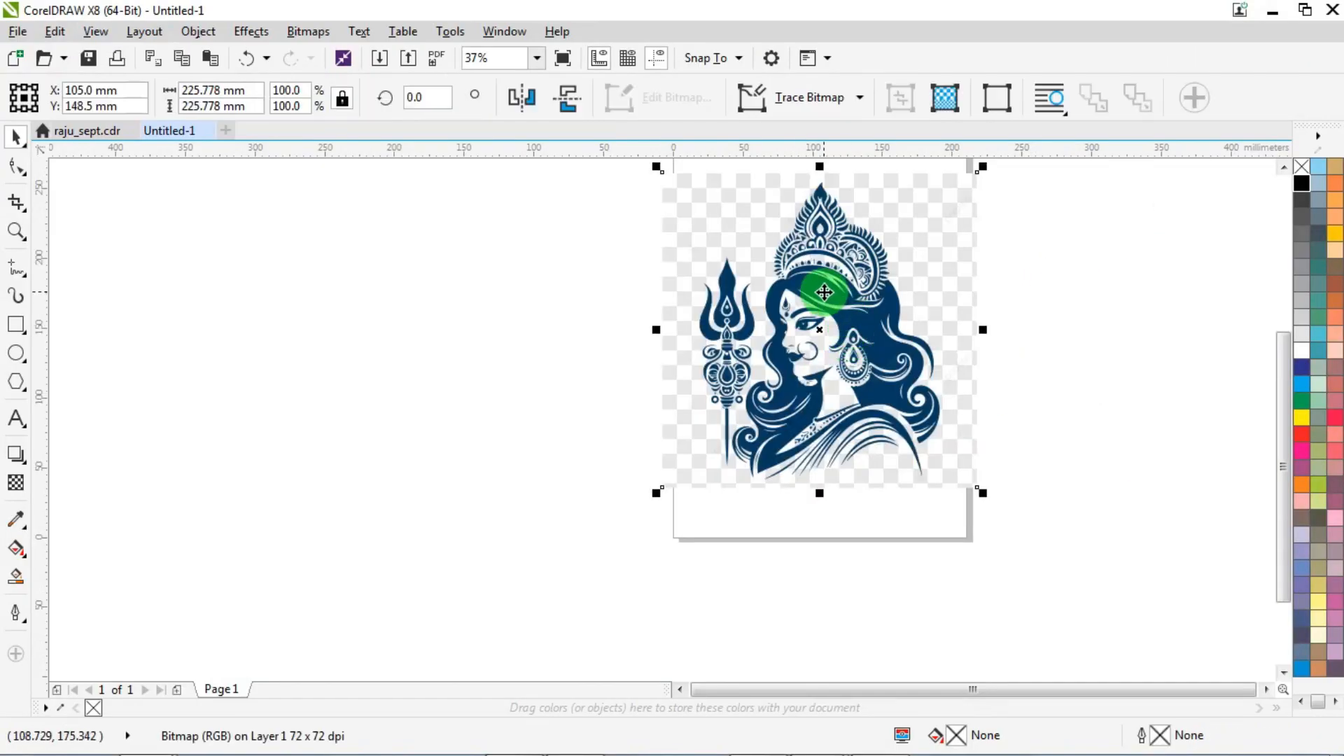
Examine the pasted bitmap up close for edge quality and watermarks around the face, earring and hair
scroll(825, 287, up, 2)
scroll(774, 463, down, 2)
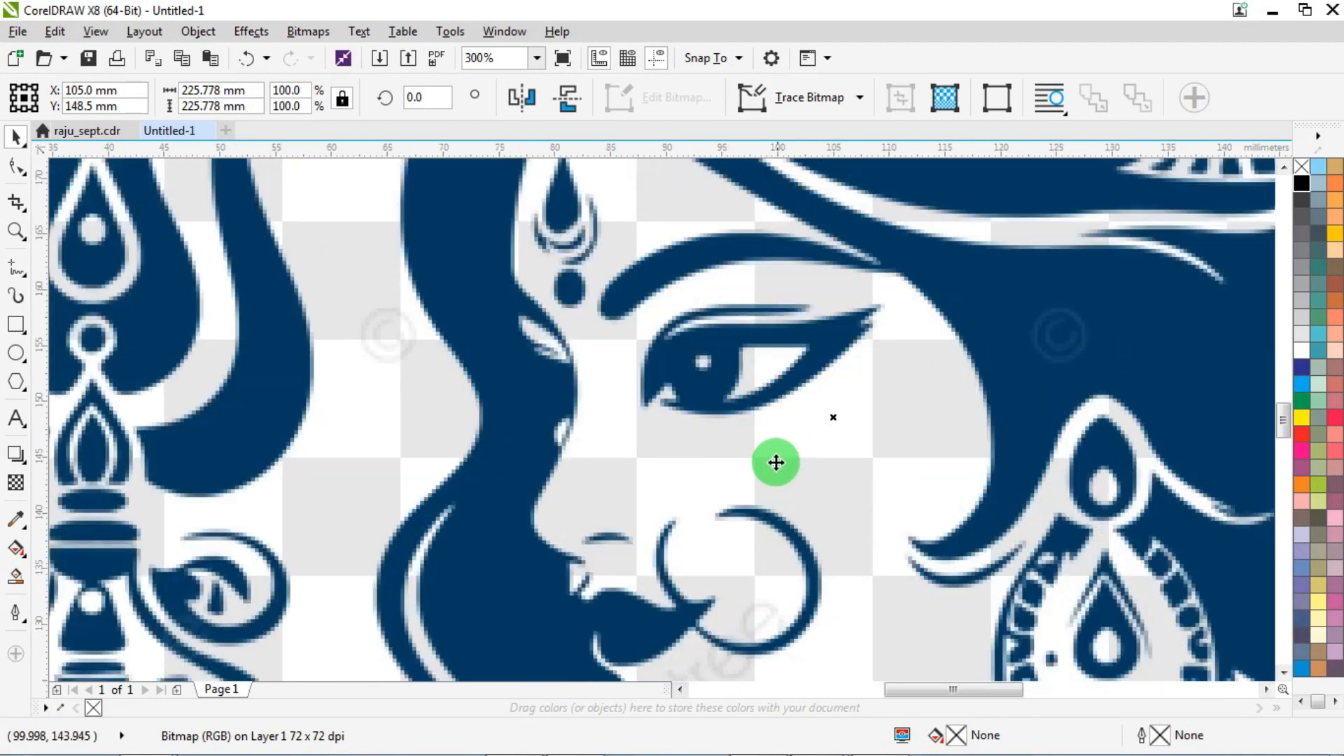
scroll(885, 485, up, 2)
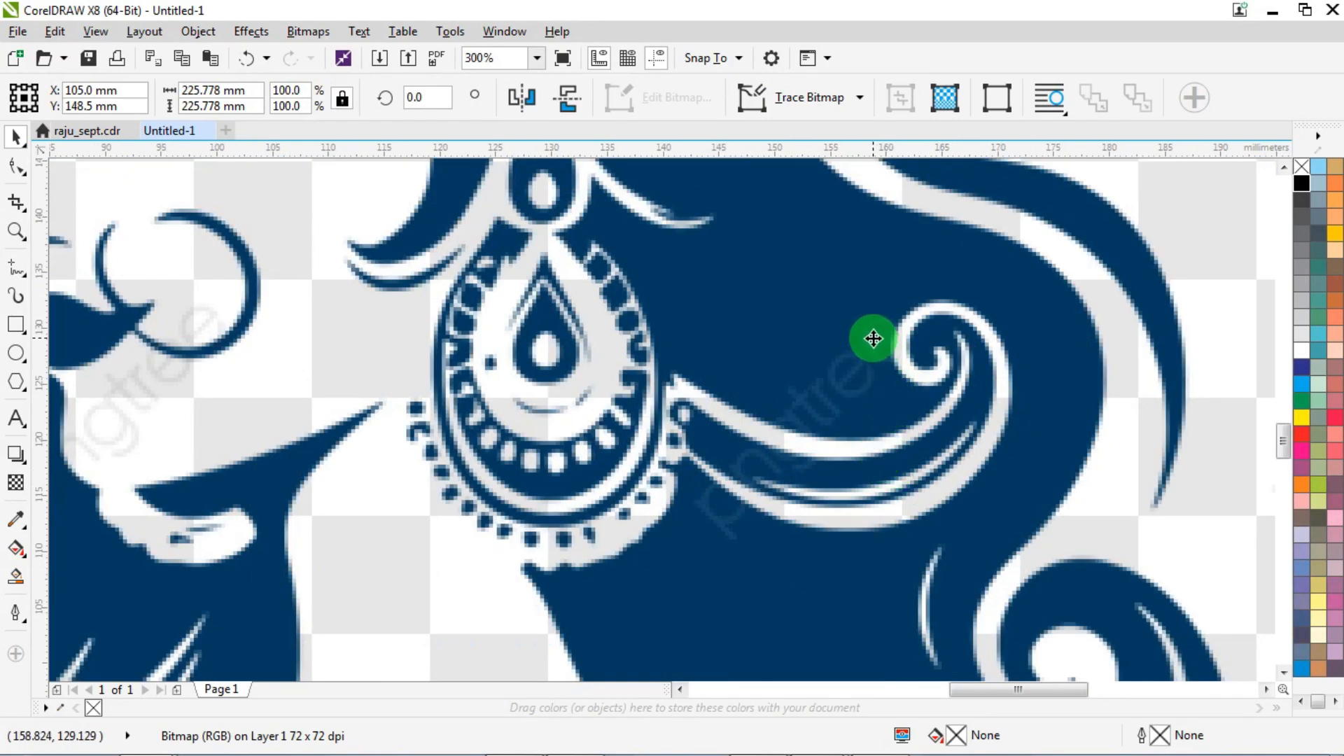
mouse_move(887, 284)
mouse_down()
mouse_move(682, 444)
mouse_move(668, 507)
mouse_move(695, 565)
mouse_move(756, 570)
mouse_move(817, 524)
mouse_move(888, 398)
mouse_move(936, 351)
mouse_move(942, 299)
mouse_move(872, 283)
mouse_up()
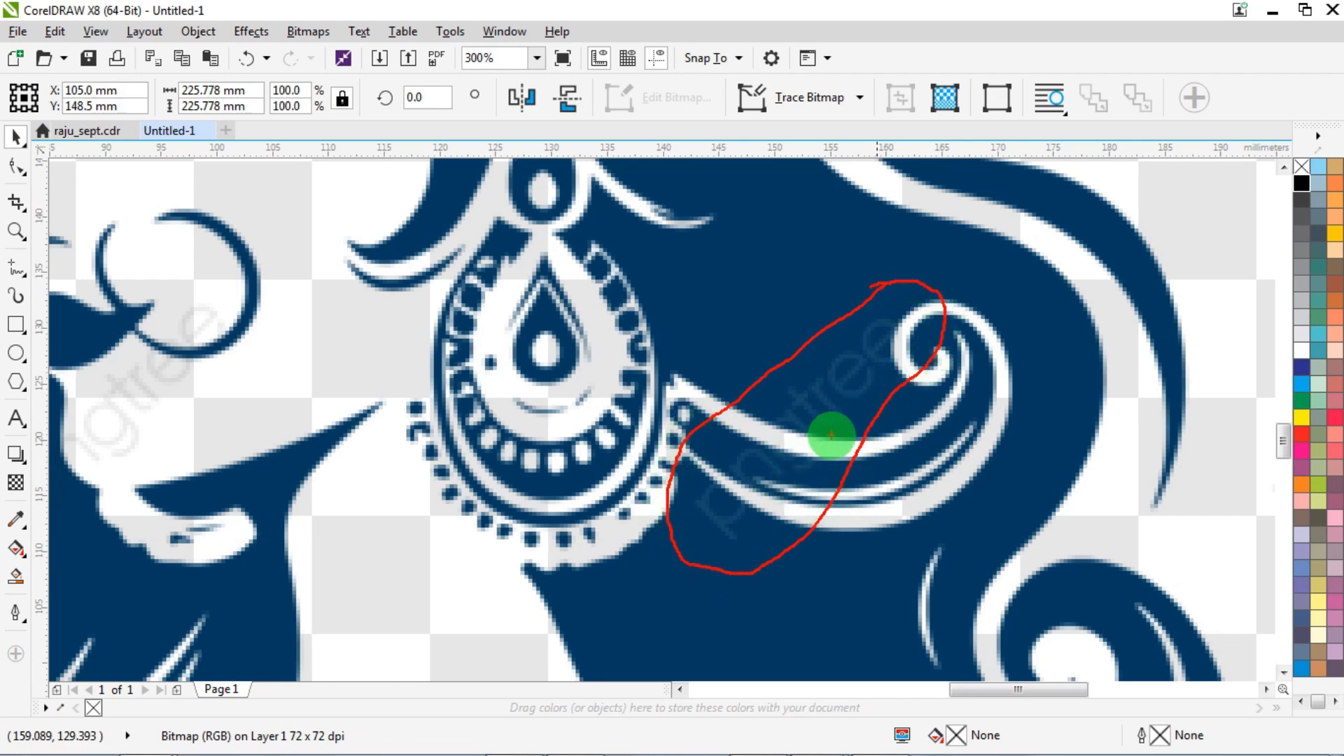
key(Escape)
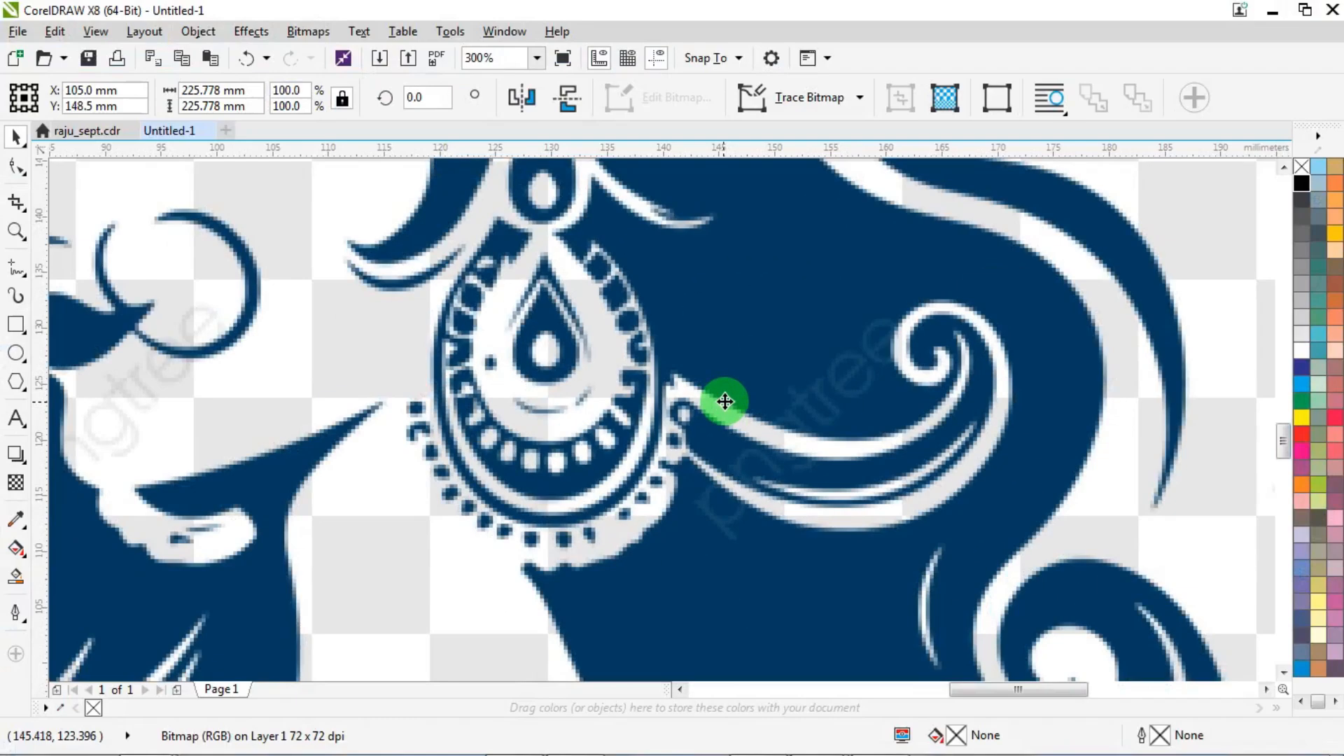
scroll(726, 399, down, 5)
scroll(728, 398, down, 1)
scroll(721, 348, up, 2)
scroll(714, 362, down, 1)
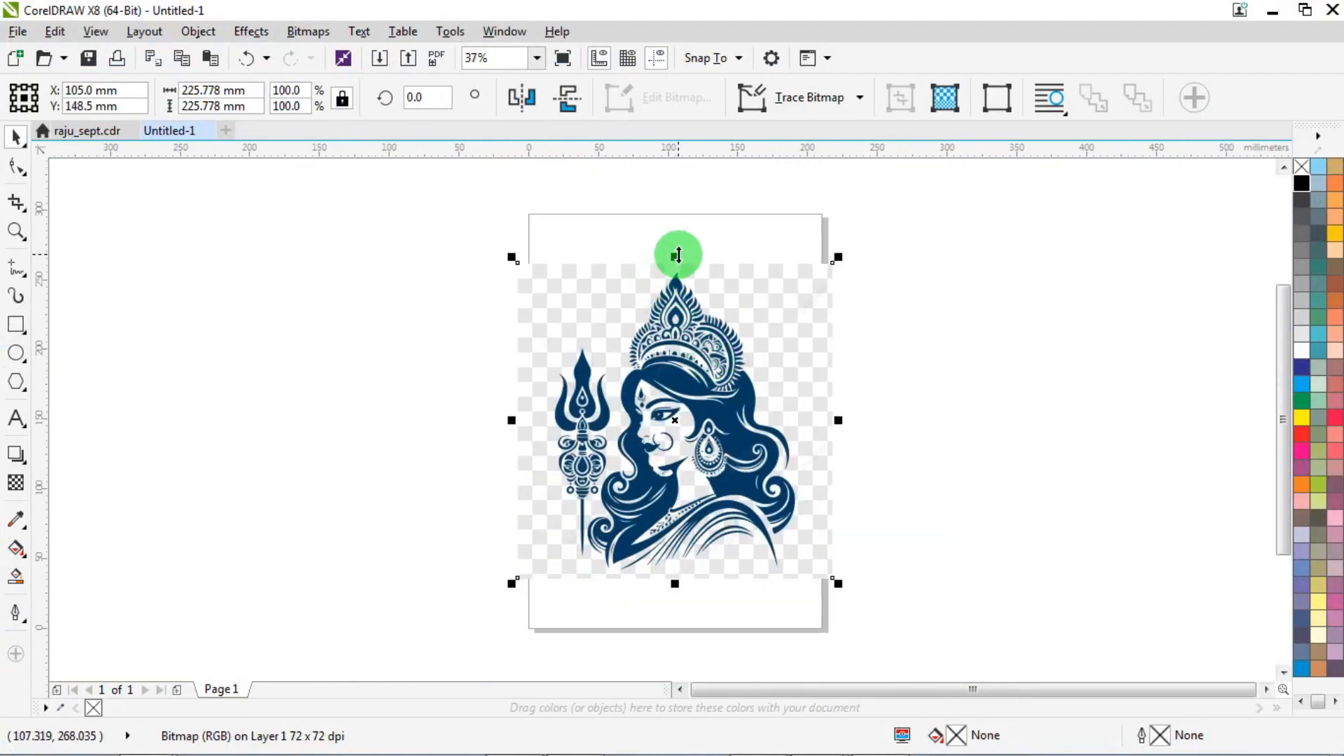
Convert the image to an 8-bit grayscale bitmap at 300 dpi with anti-aliasing and a transparent background
click(302, 31)
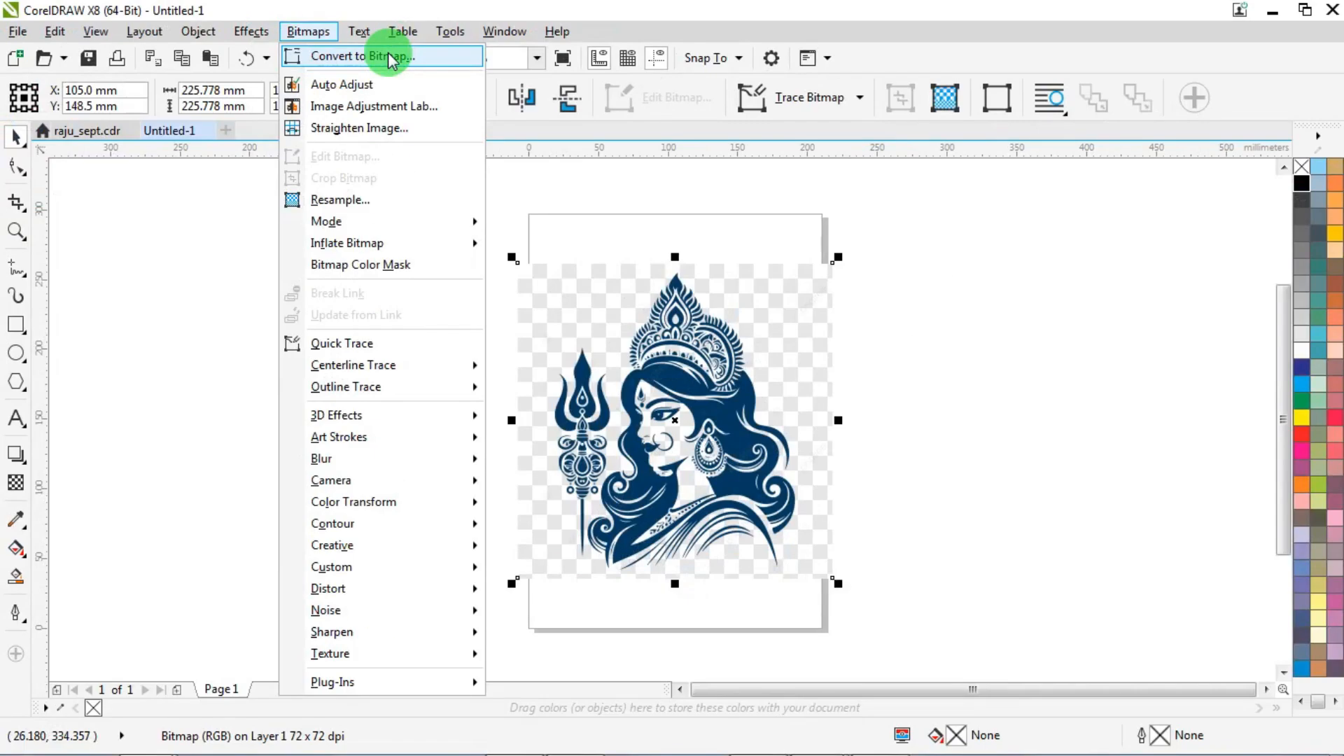
click(389, 102)
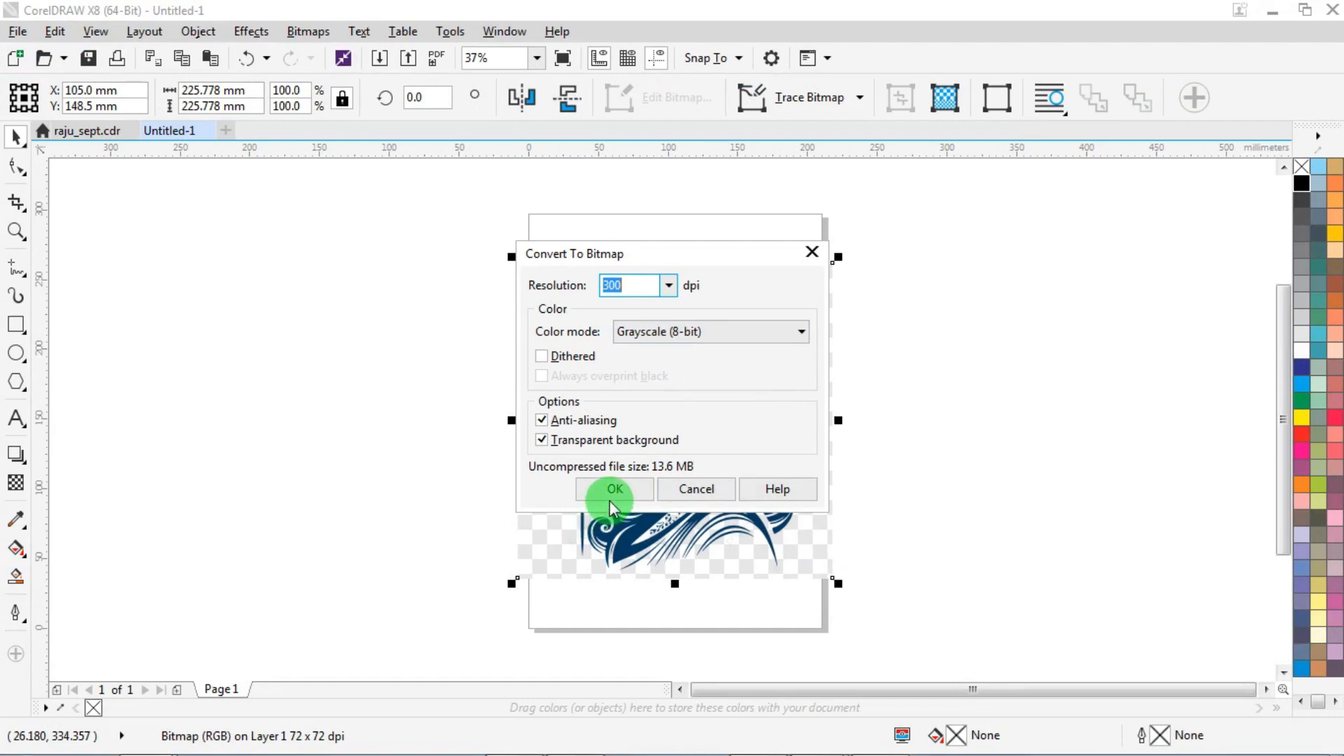
click(558, 672)
Apply Auto Adjust to the grayscale Durga bitmap
scroll(642, 423, up, 5)
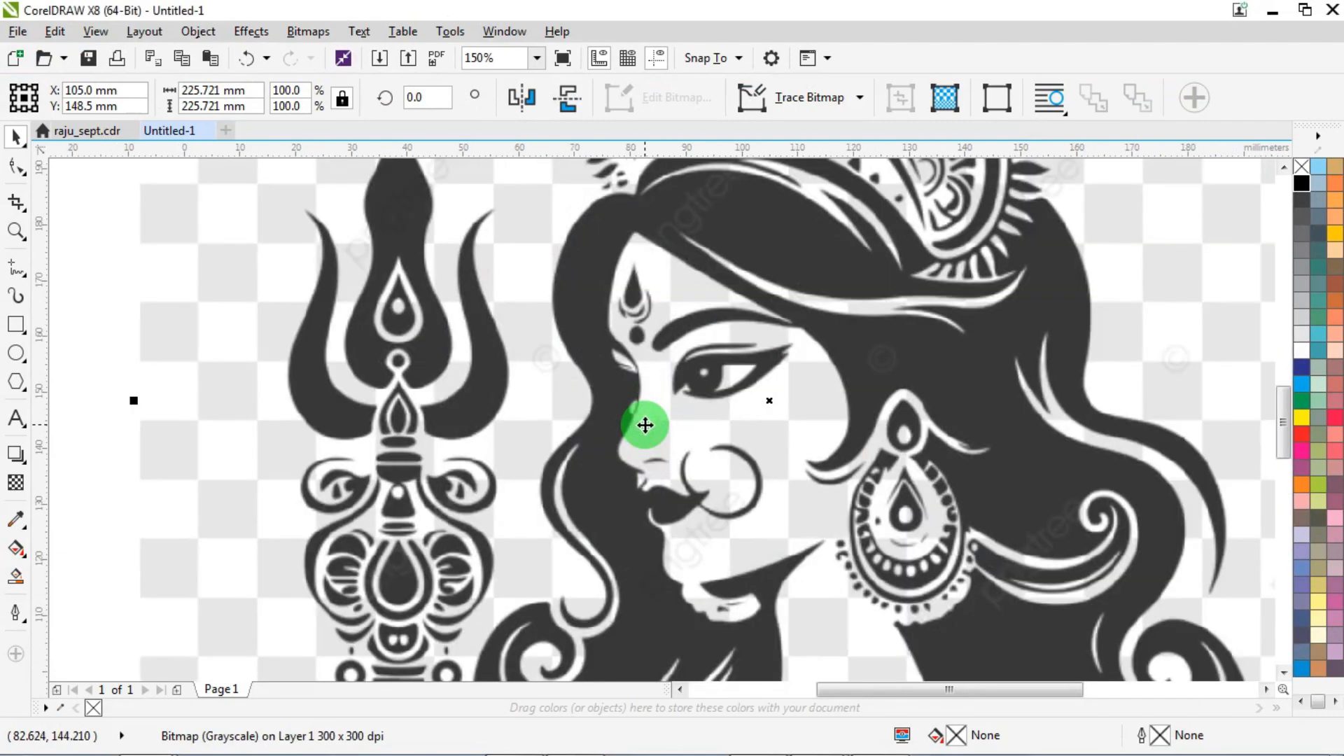
scroll(642, 424, down, 5)
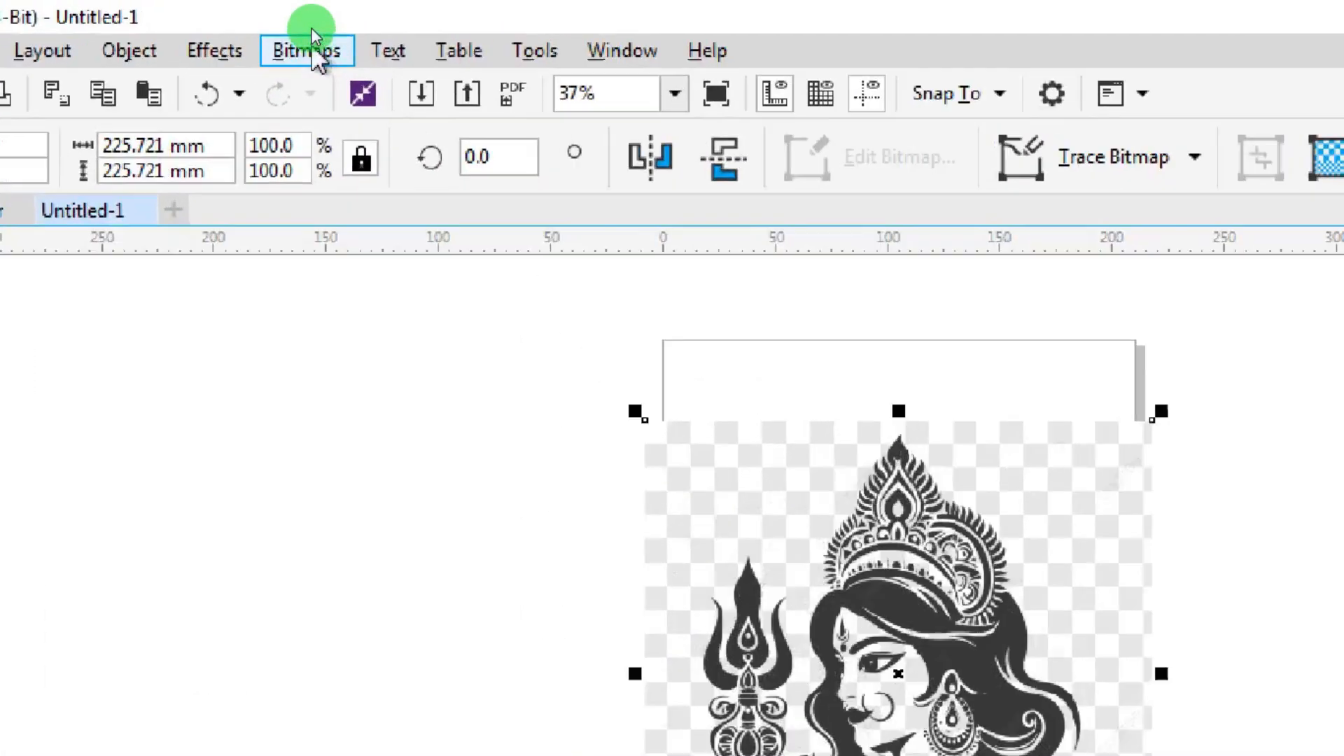
click(312, 32)
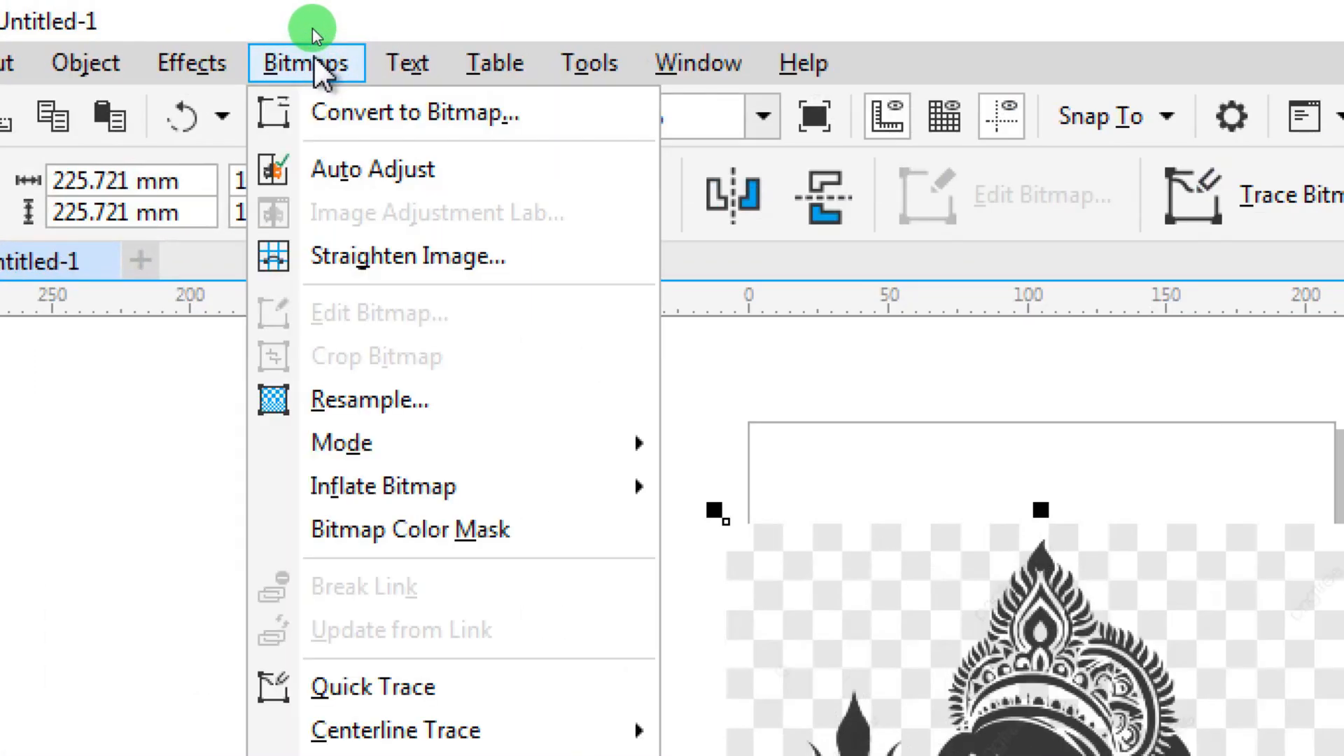
click(394, 172)
Remove the gray checkerboard and watermarks from the bitmap using brightness 10, contrast 100 and intensity 100
scroll(684, 433, up, 4)
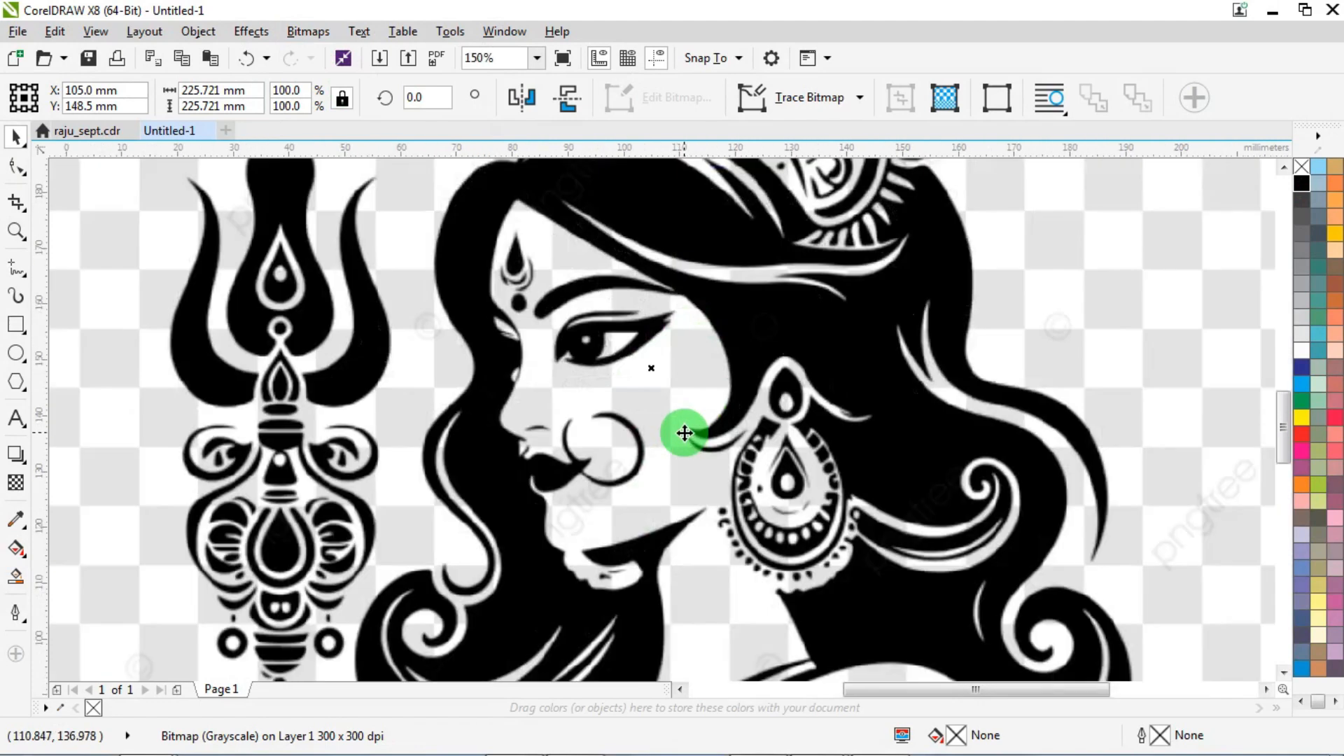
scroll(685, 432, up, 1)
scroll(686, 431, down, 3)
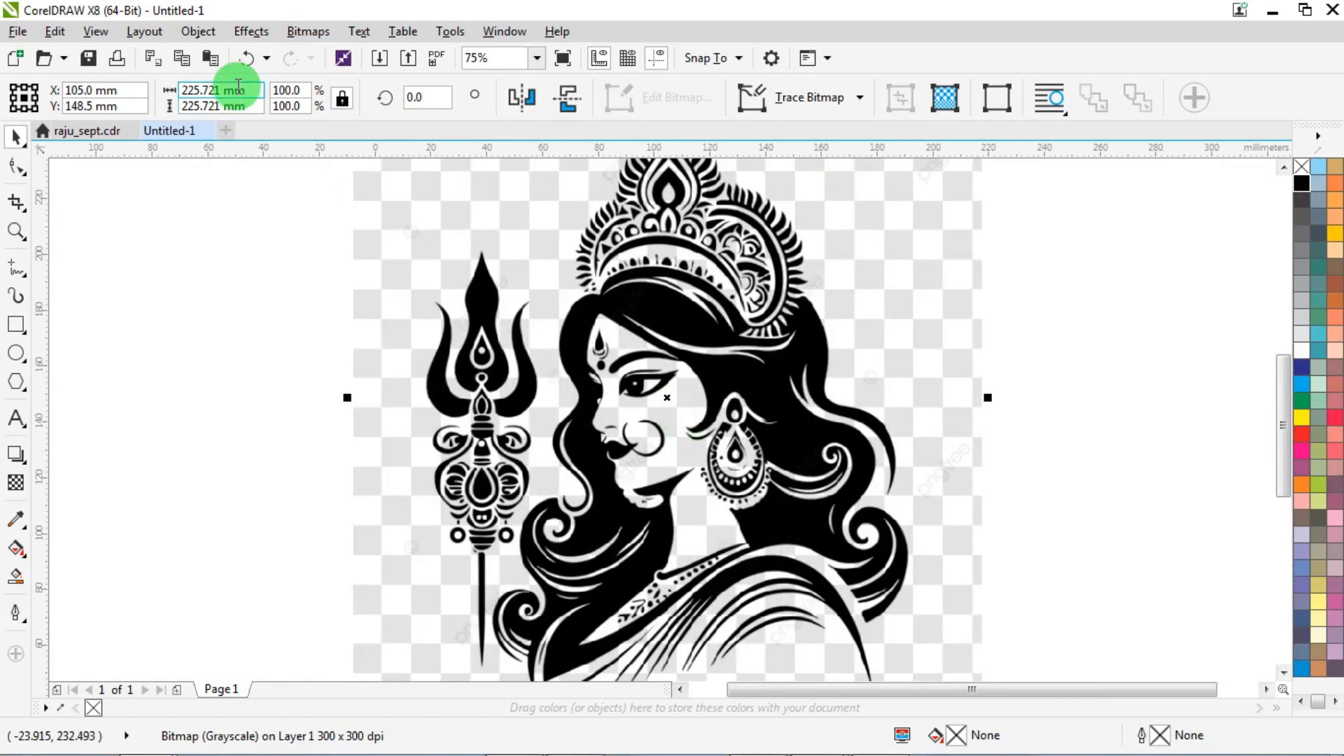
click(251, 31)
mouse_move(273, 62)
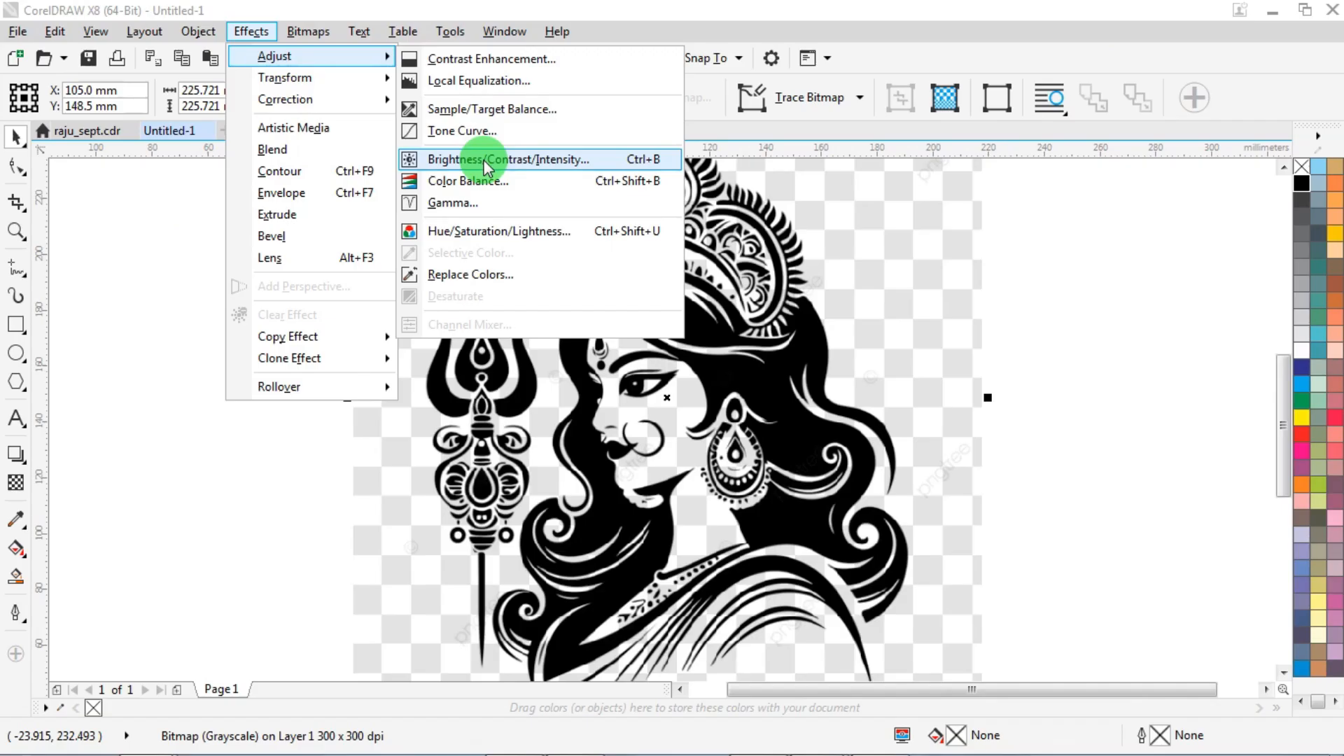
click(483, 159)
drag(765, 270, 851, 65)
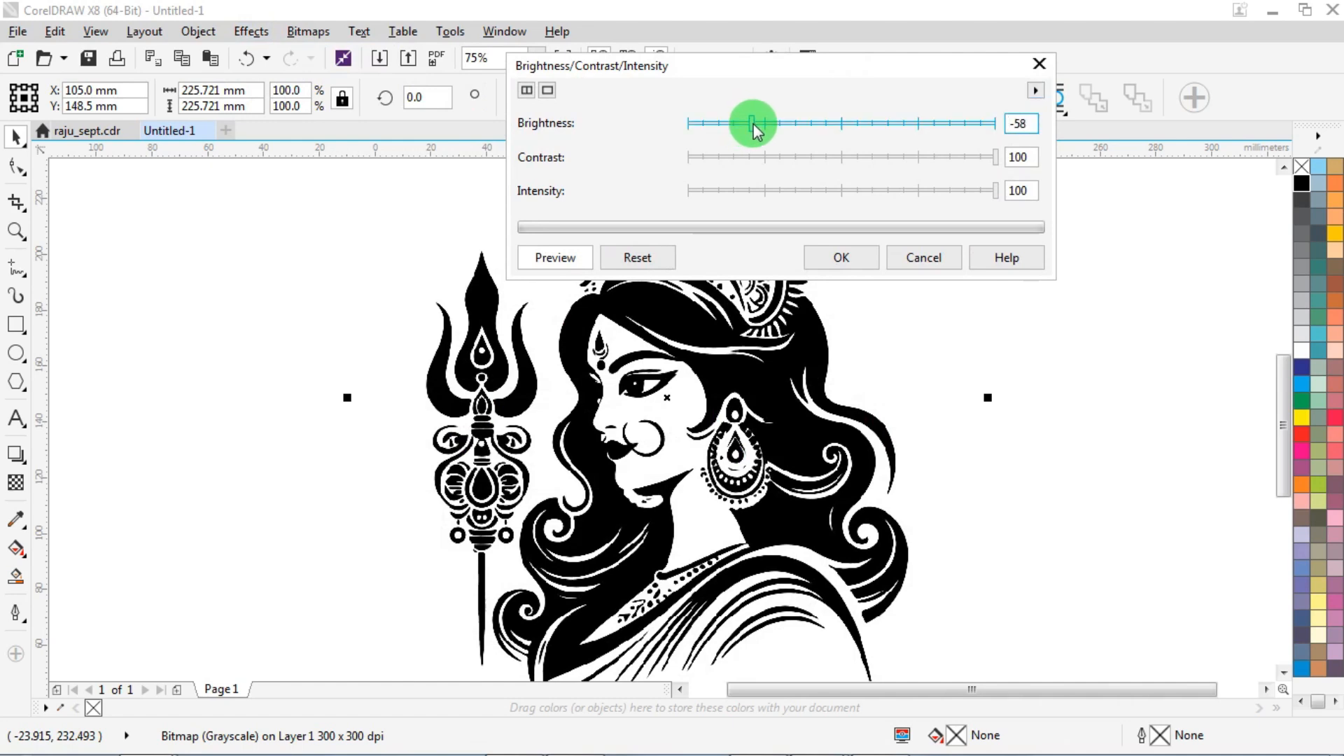
drag(752, 123, 882, 122)
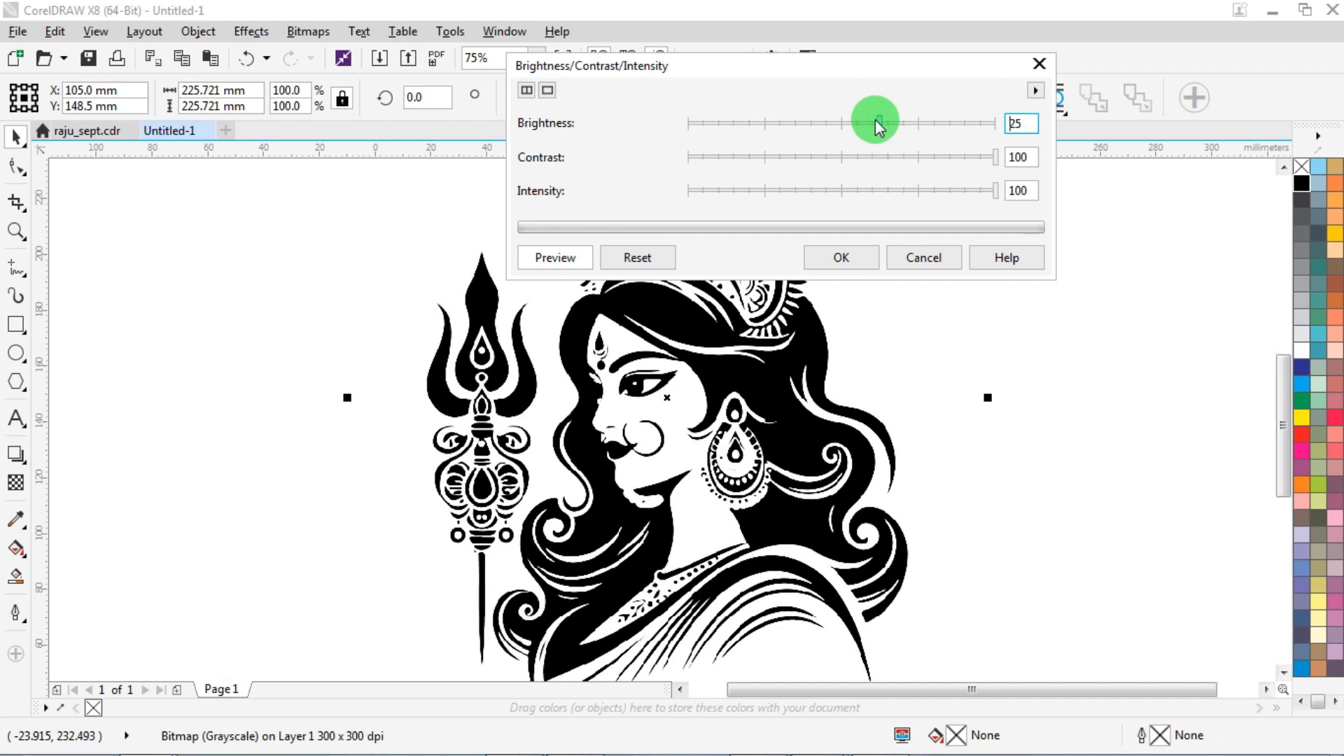
click(876, 119)
drag(880, 126, 878, 126)
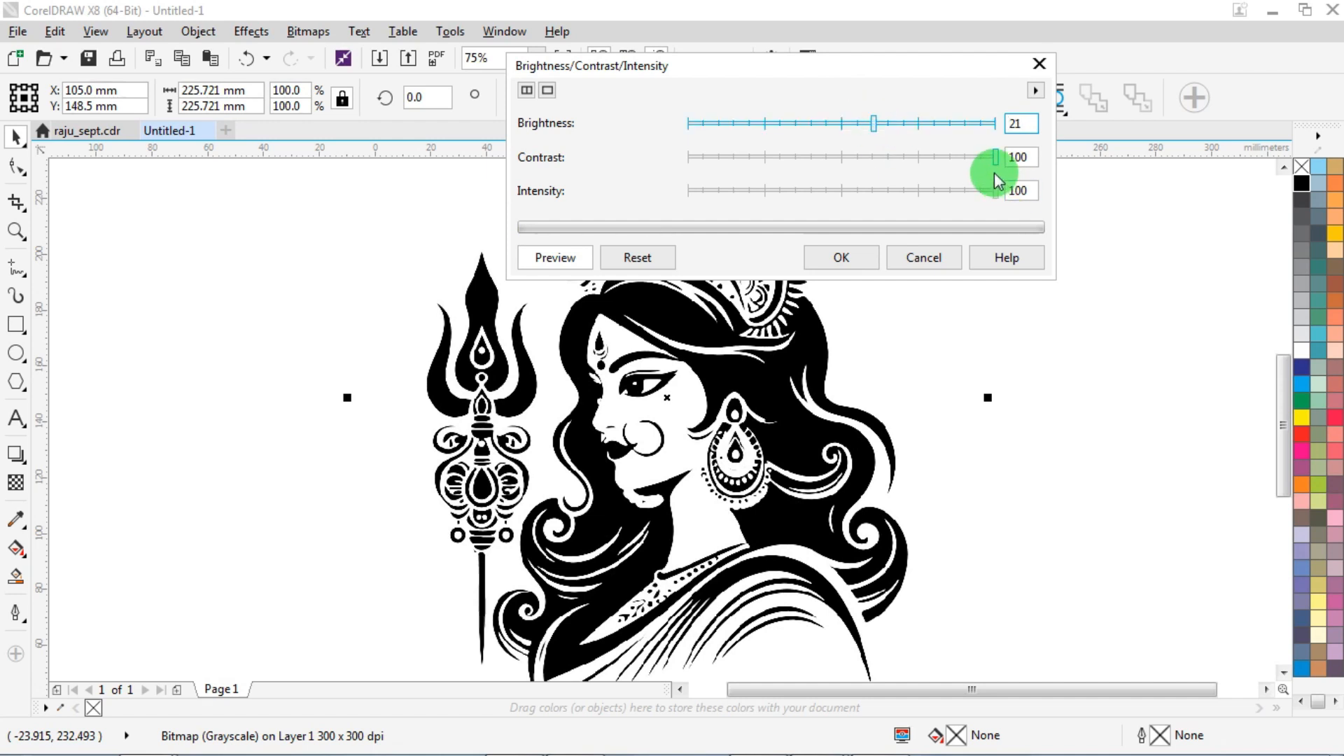
click(708, 123)
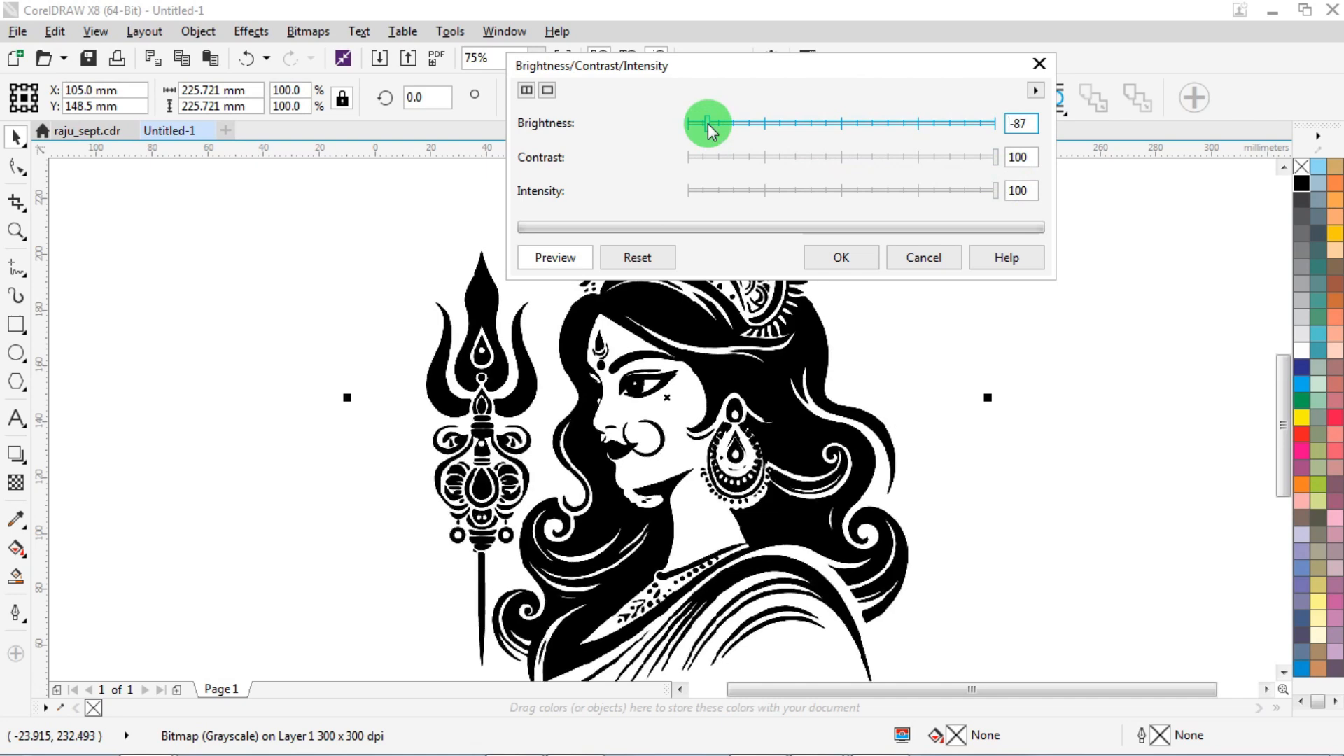
drag(844, 131, 867, 147)
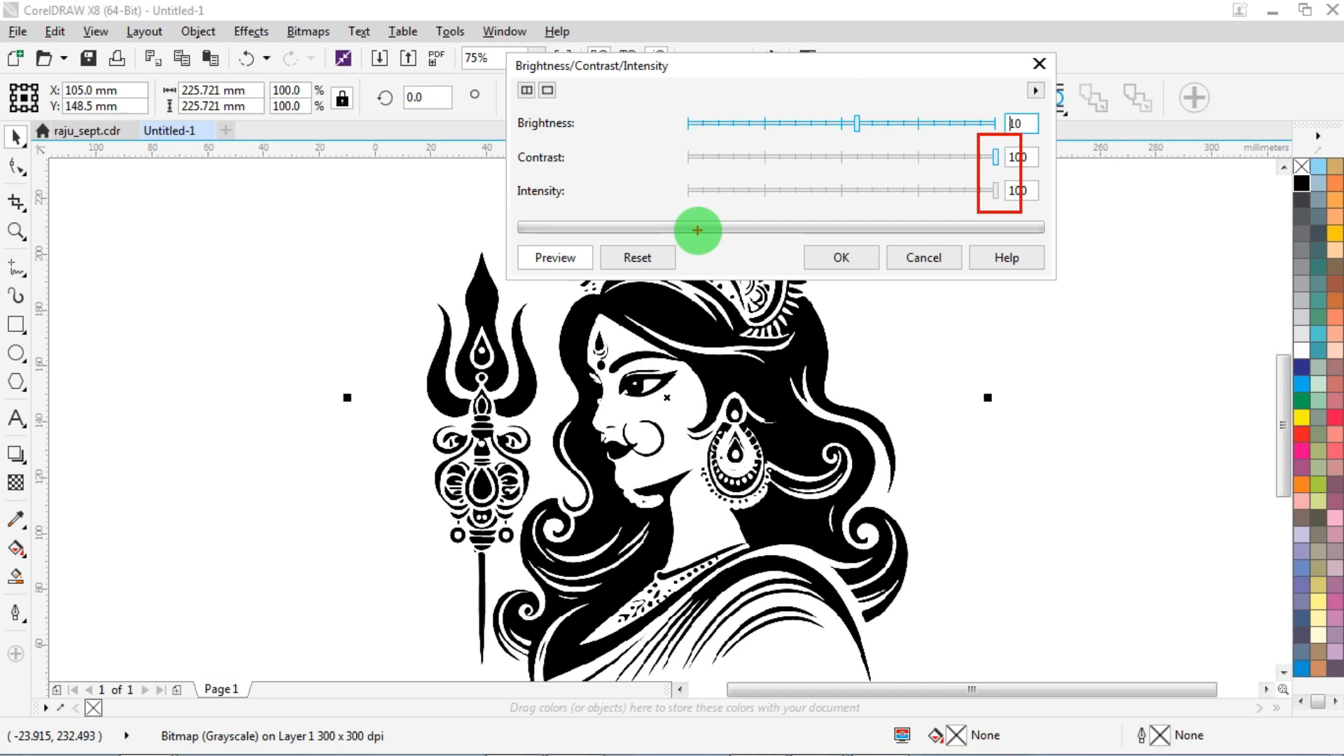
click(841, 256)
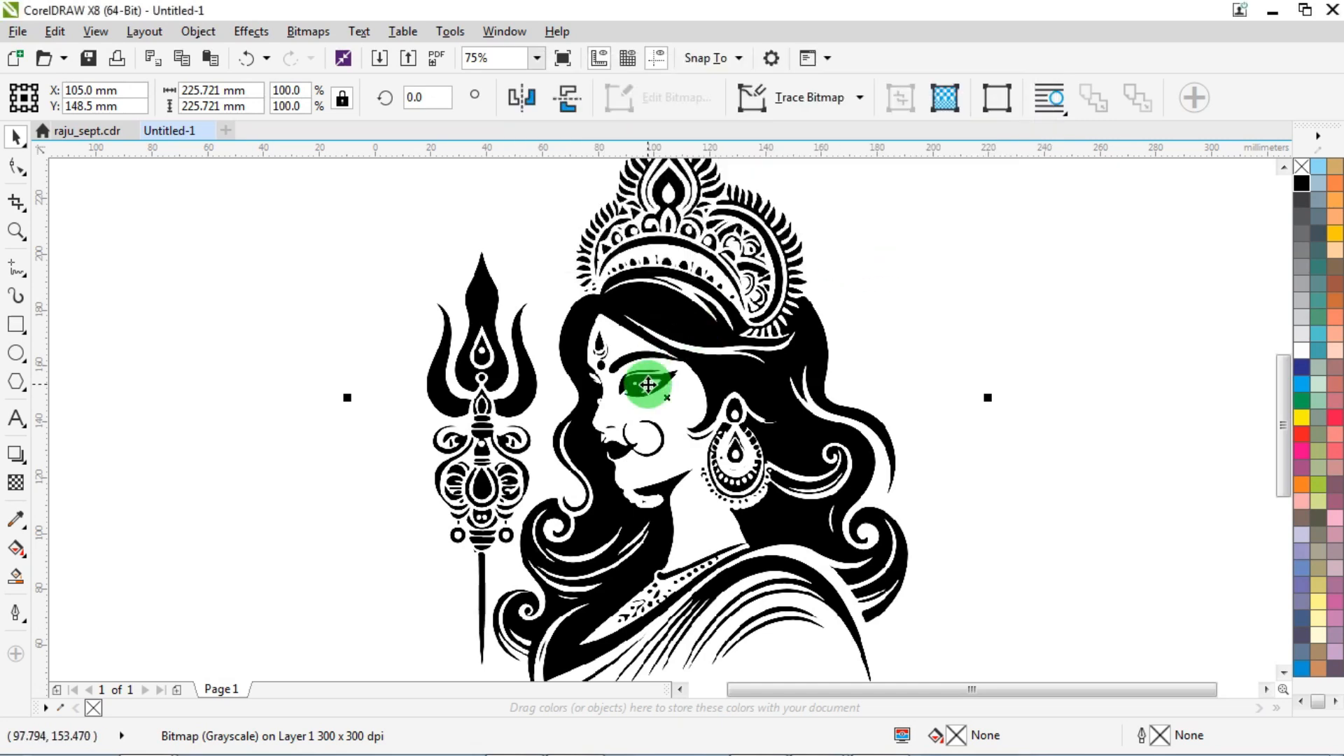
Scale the cleaned black-and-white bitmap down proportionally to about 179 mm square so it fits within the page
scroll(648, 385, up, 4)
scroll(626, 362, down, 3)
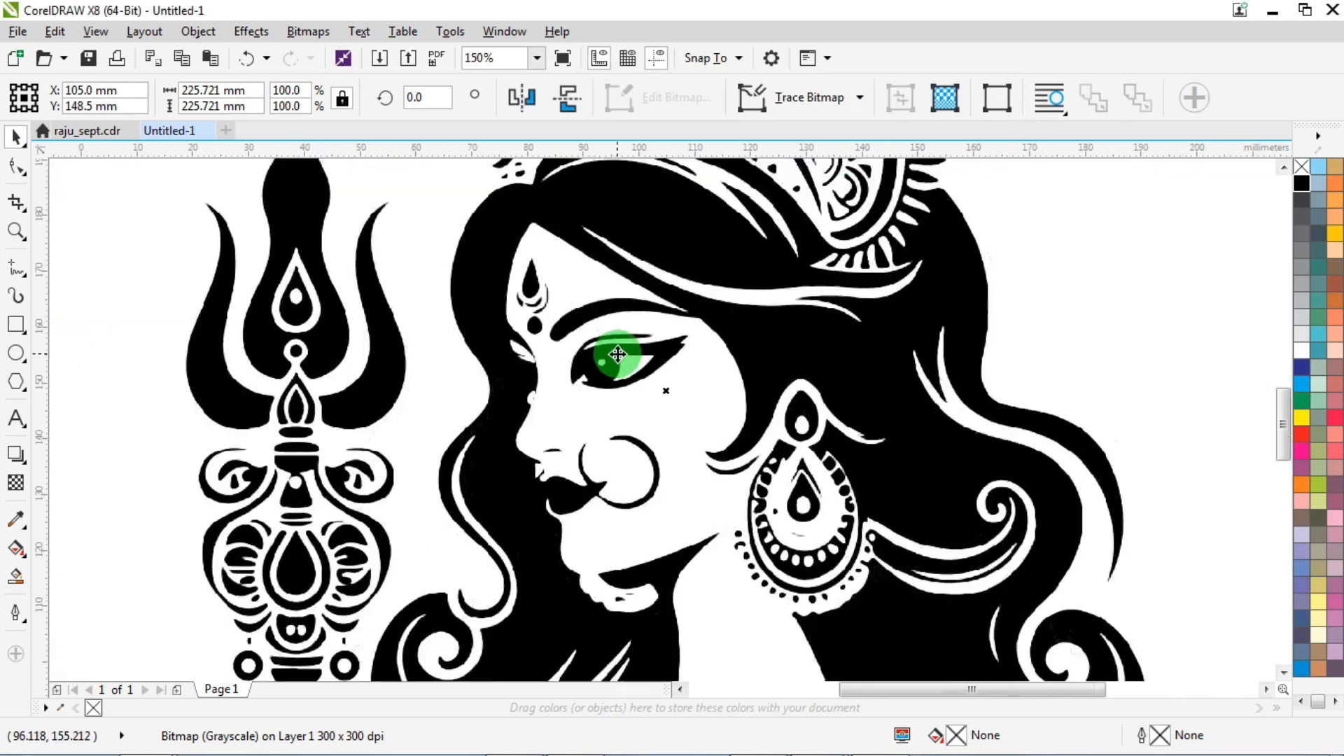
scroll(684, 465, down, 4)
scroll(690, 486, up, 6)
scroll(691, 455, down, 6)
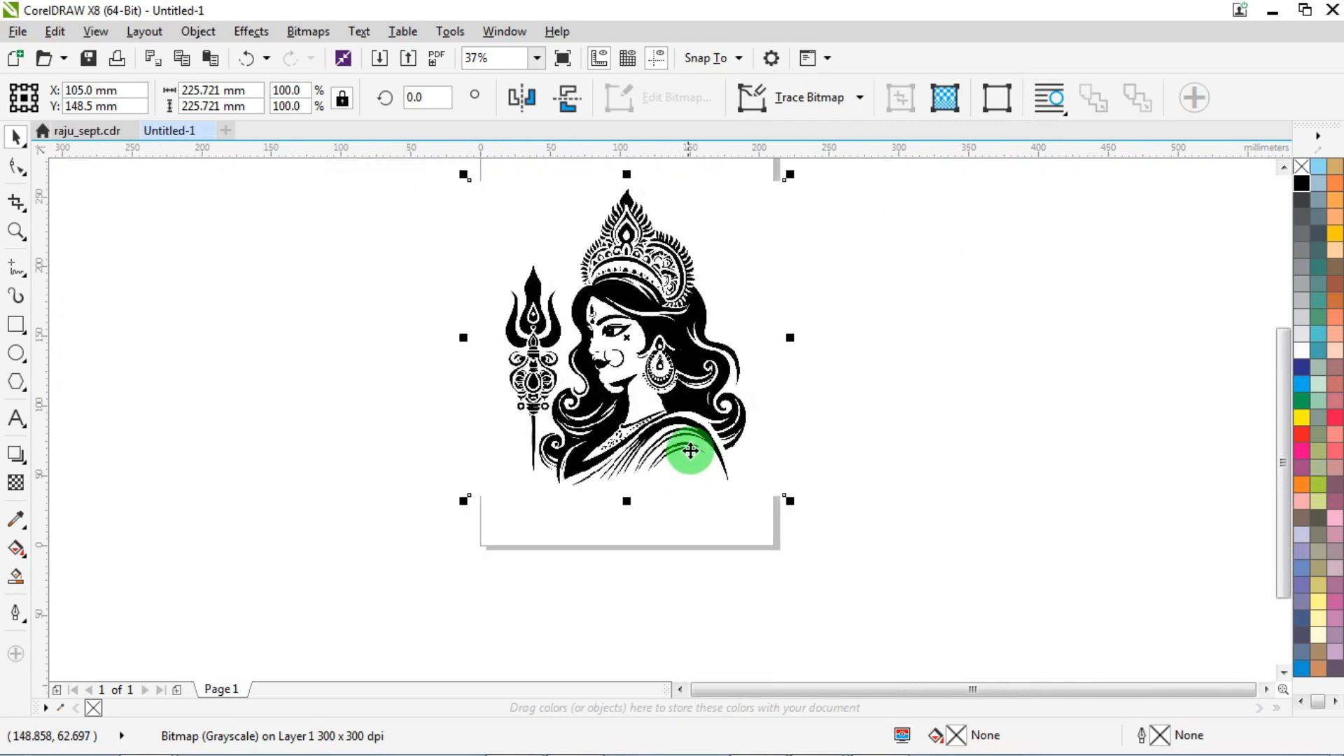
drag(786, 174, 742, 226)
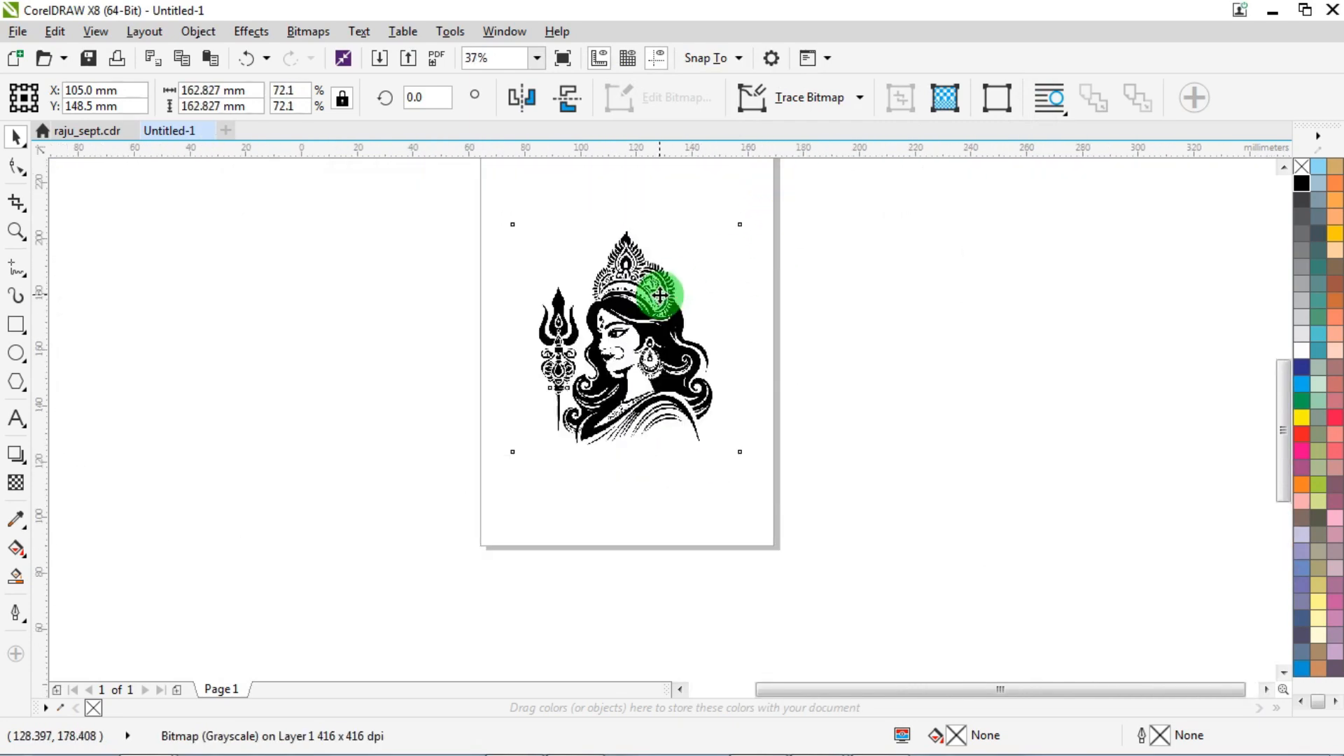
scroll(660, 296, up, 2)
drag(821, 580, 846, 623)
Start an outline trace of the grayscale bitmap as a Detailed logo, letting the bitmap be reduced for tracing
click(303, 31)
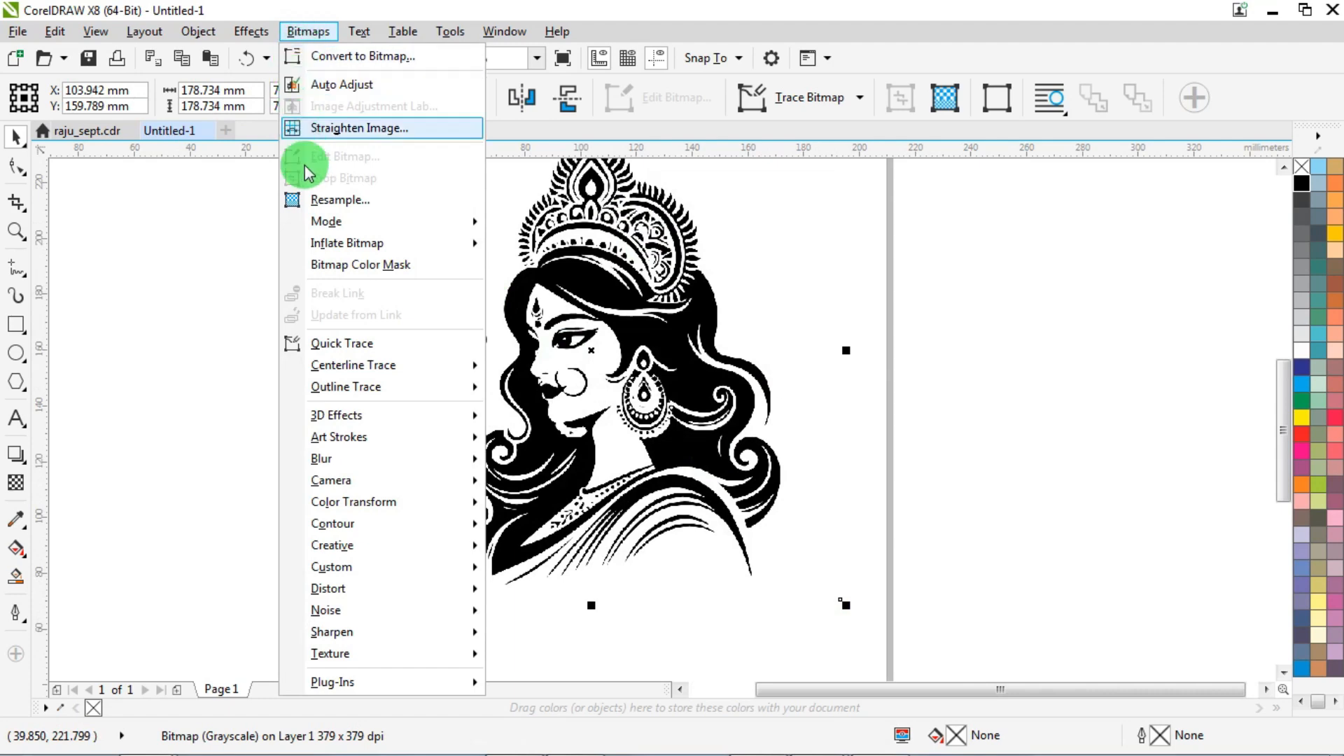
mouse_move(360, 386)
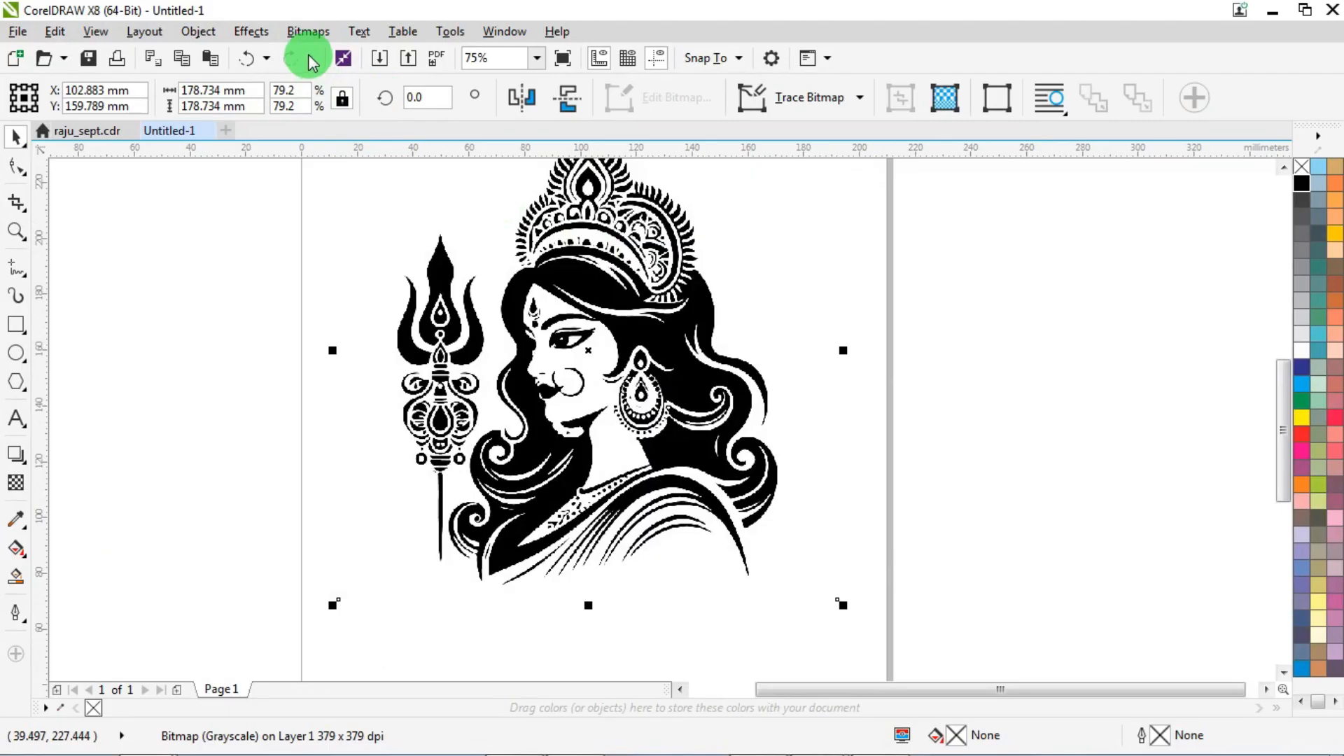
click(308, 31)
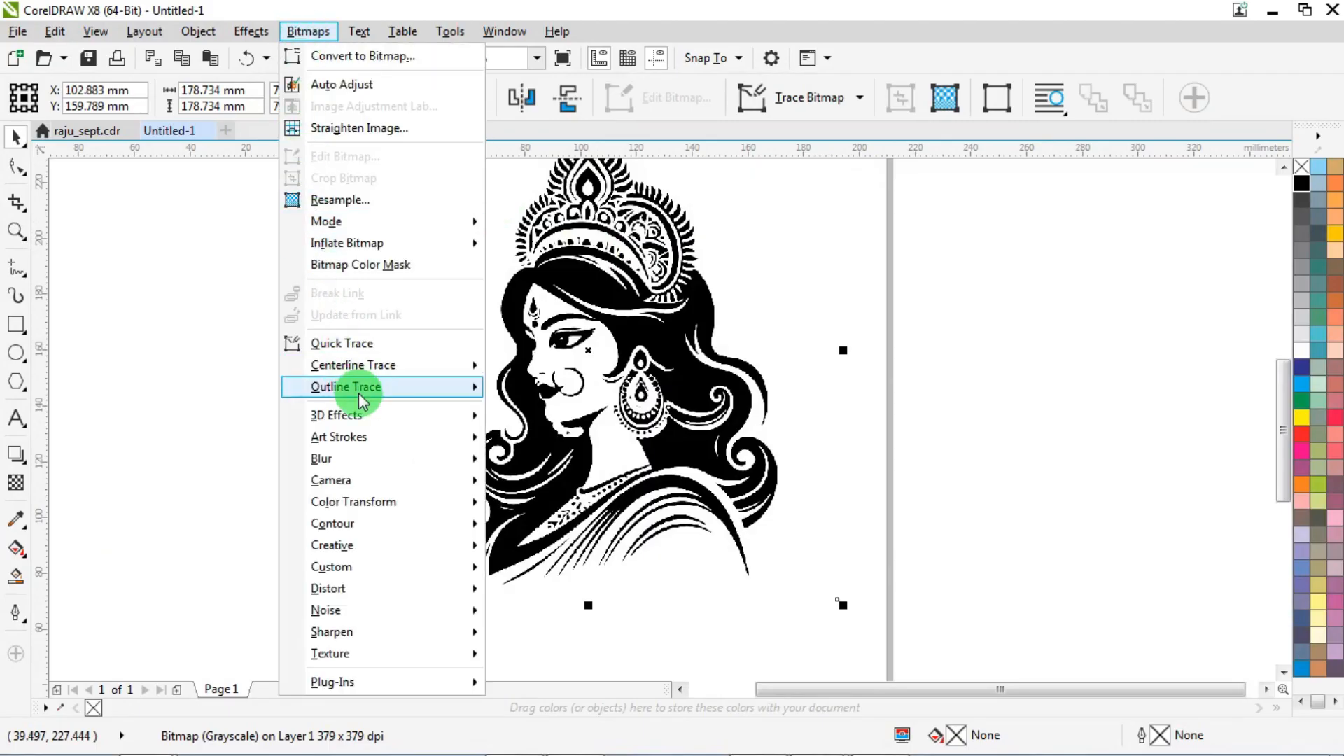
mouse_move(362, 400)
click(527, 431)
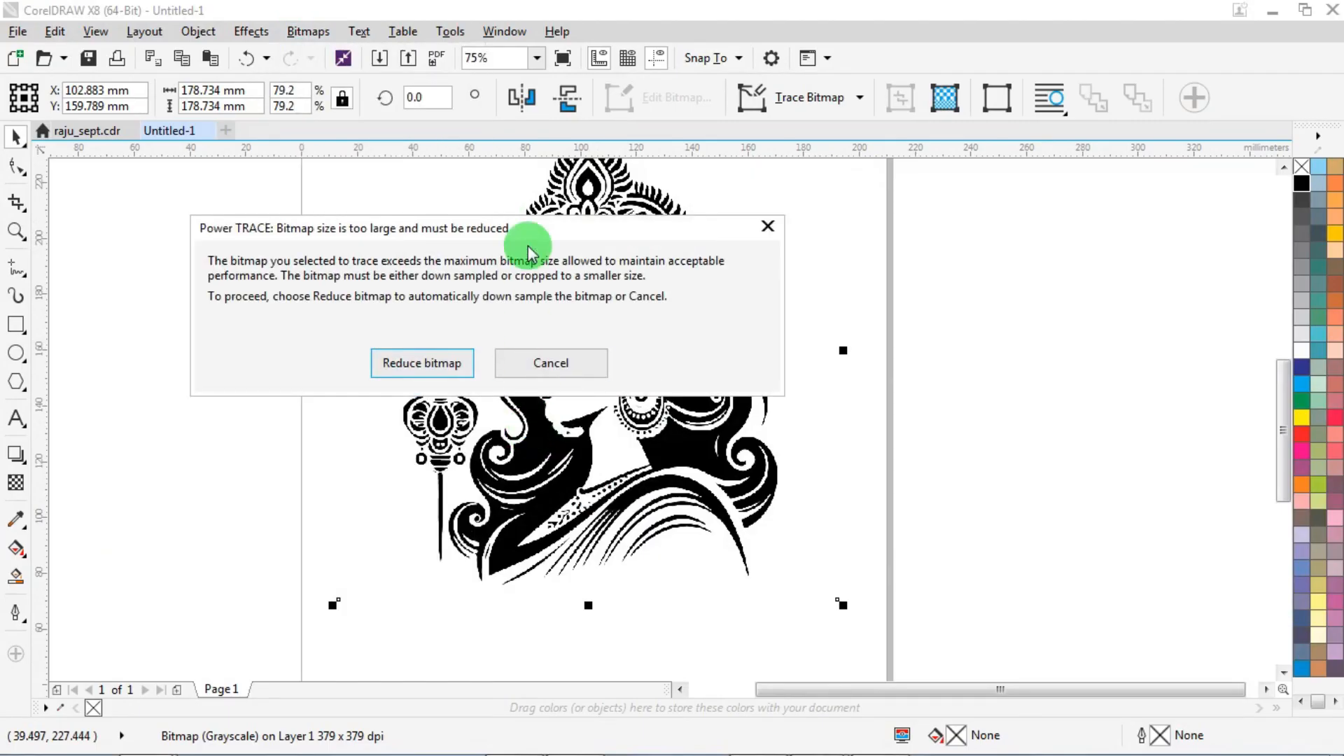
drag(528, 228, 675, 166)
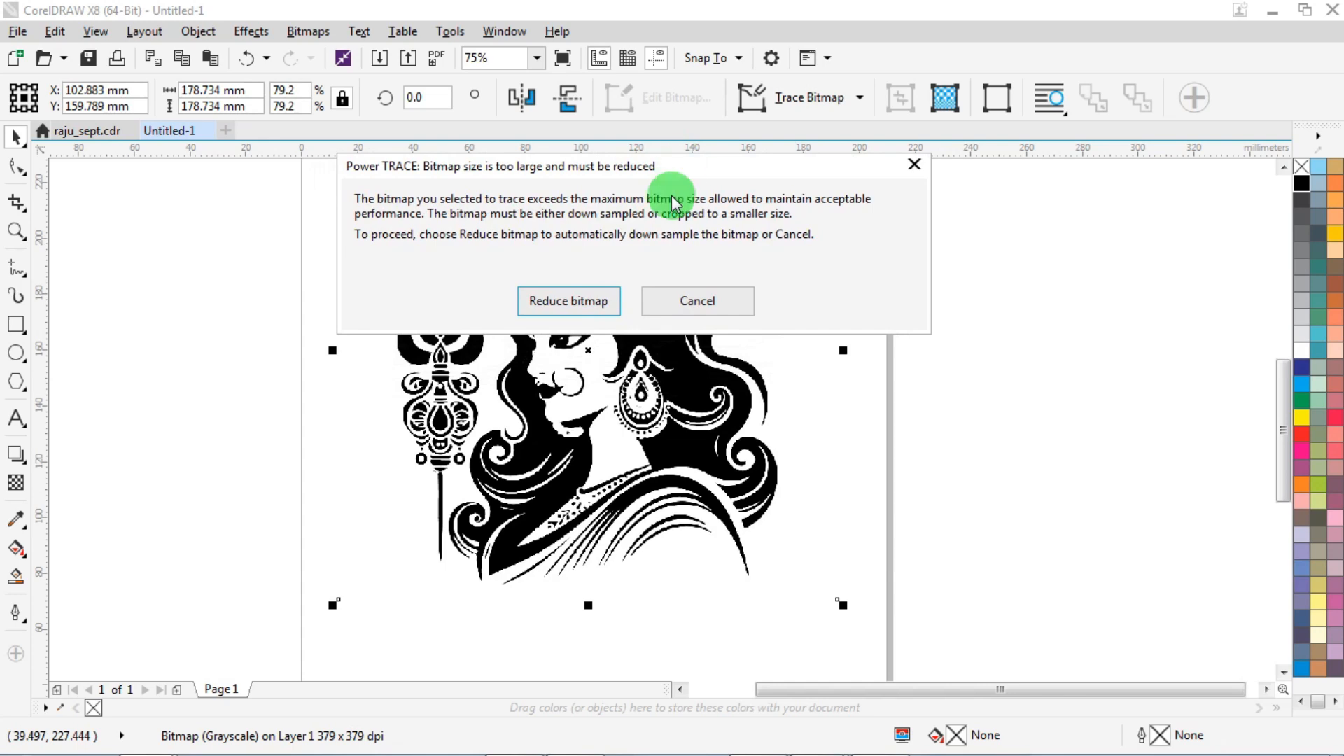
click(565, 300)
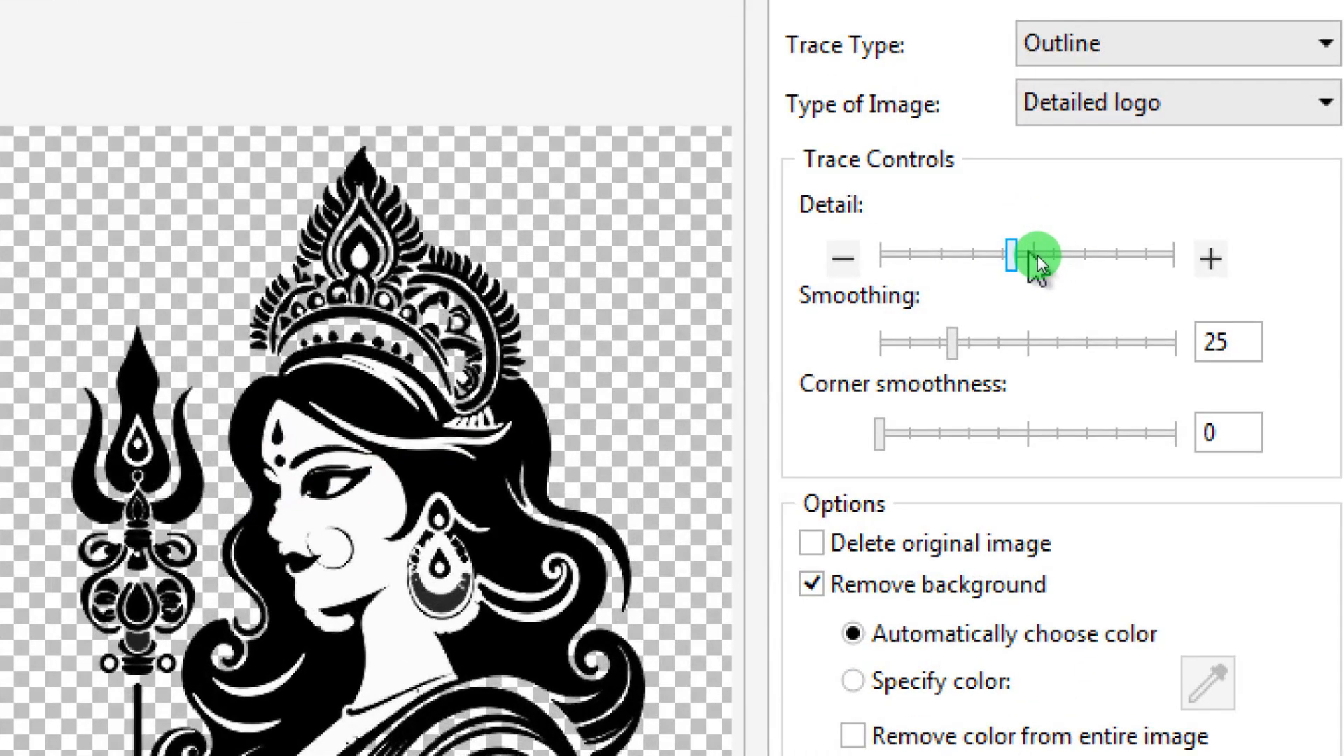
Trace the bitmap with detail at about three quarters, smoothing 30 and the background color removed from the entire image
drag(1040, 254, 1063, 258)
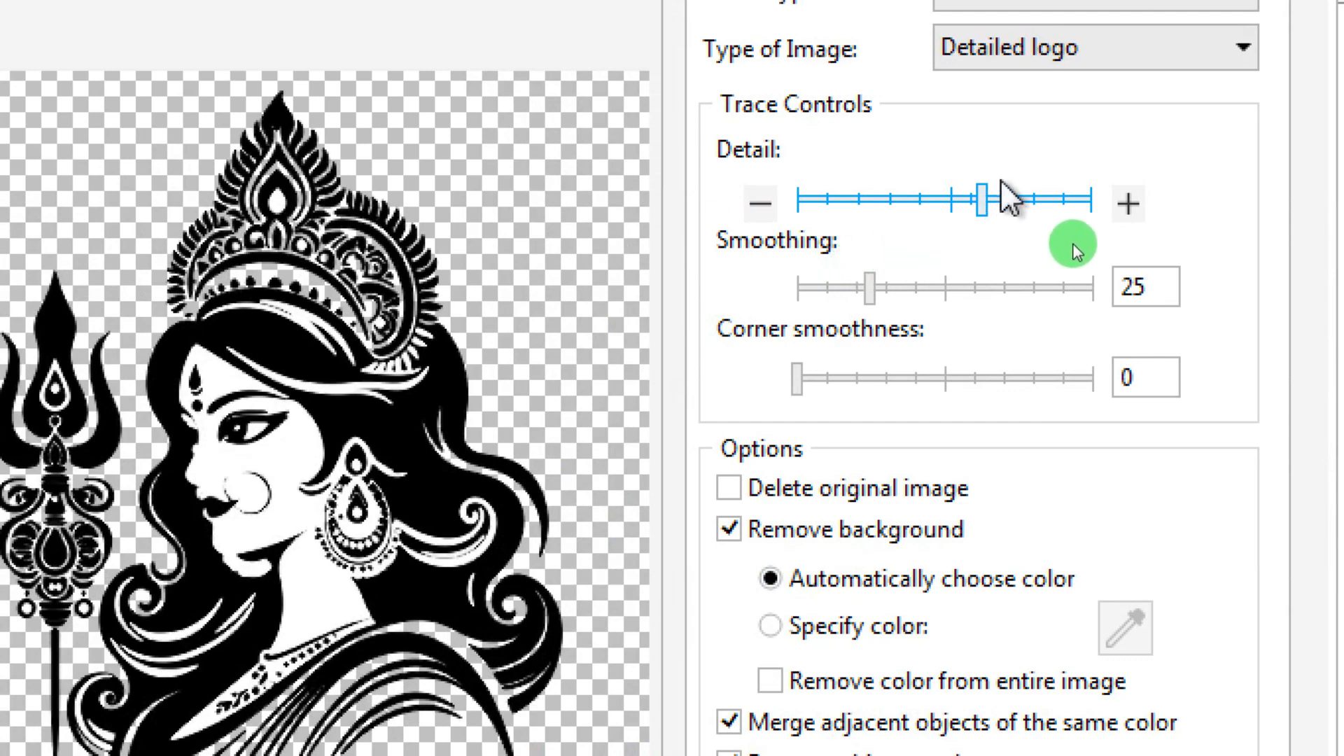
mouse_move(982, 200)
mouse_down()
mouse_move(1016, 200)
mouse_move(976, 199)
mouse_up()
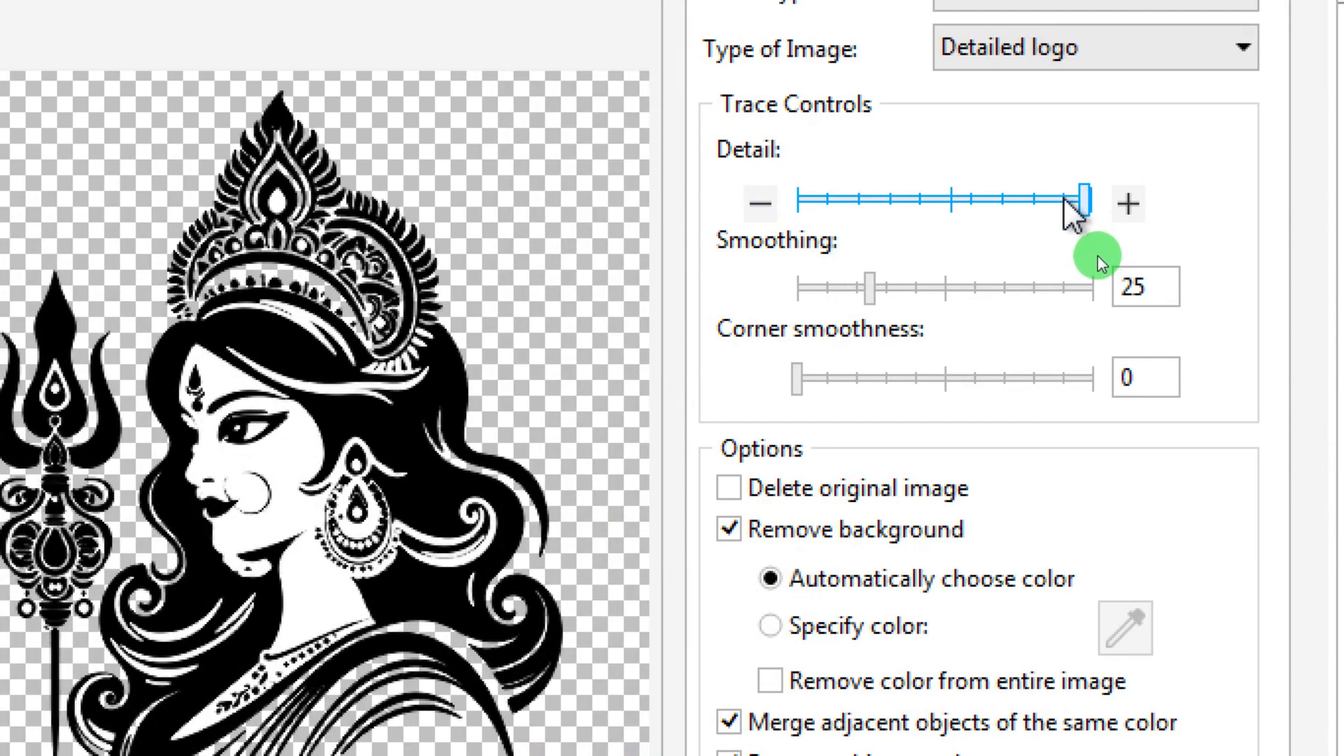
mouse_move(1082, 201)
mouse_down()
mouse_move(941, 201)
mouse_move(1027, 204)
mouse_up()
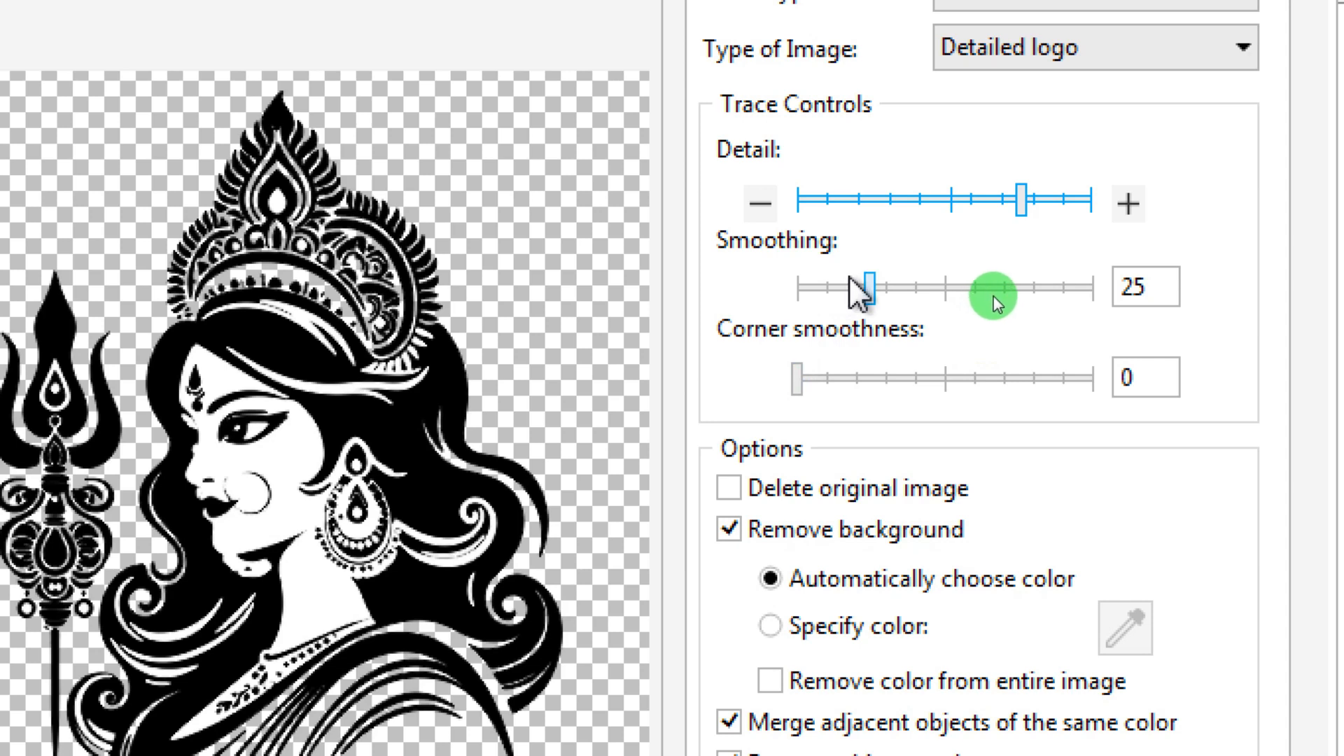
click(874, 279)
drag(875, 278, 889, 281)
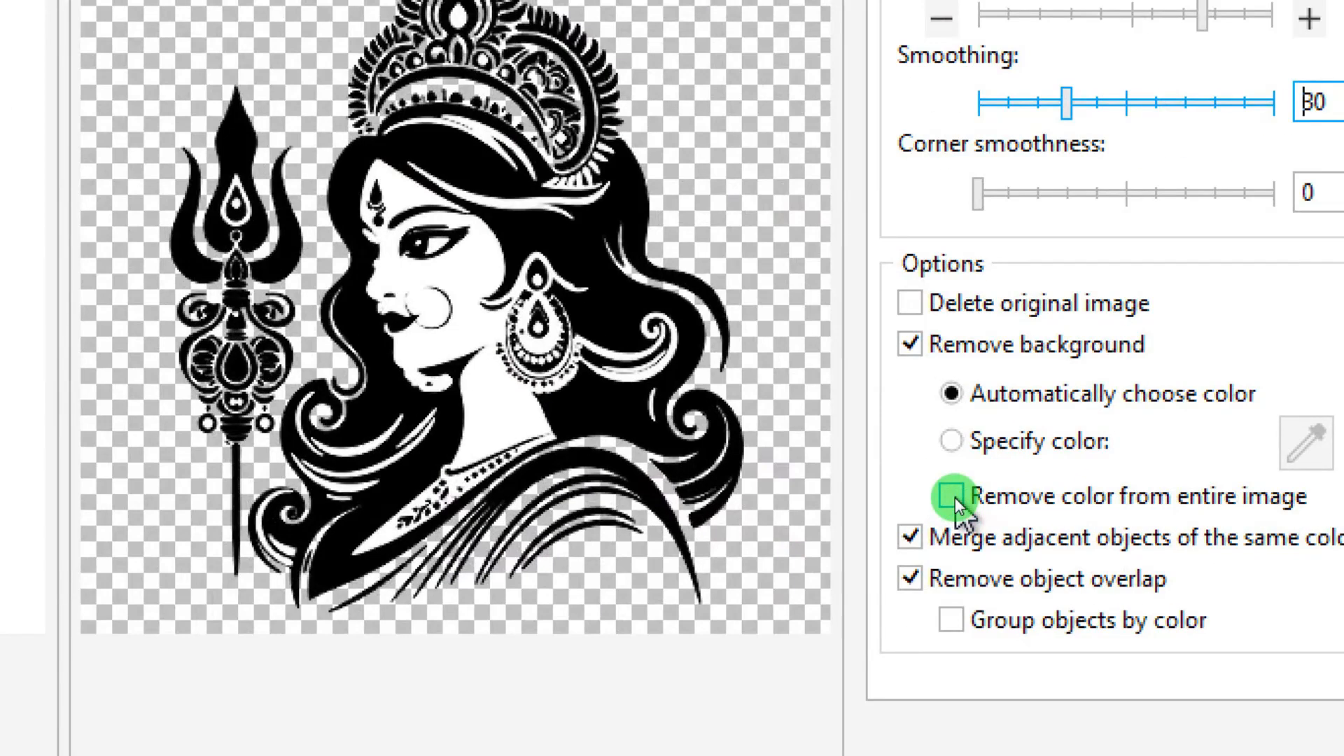
click(954, 497)
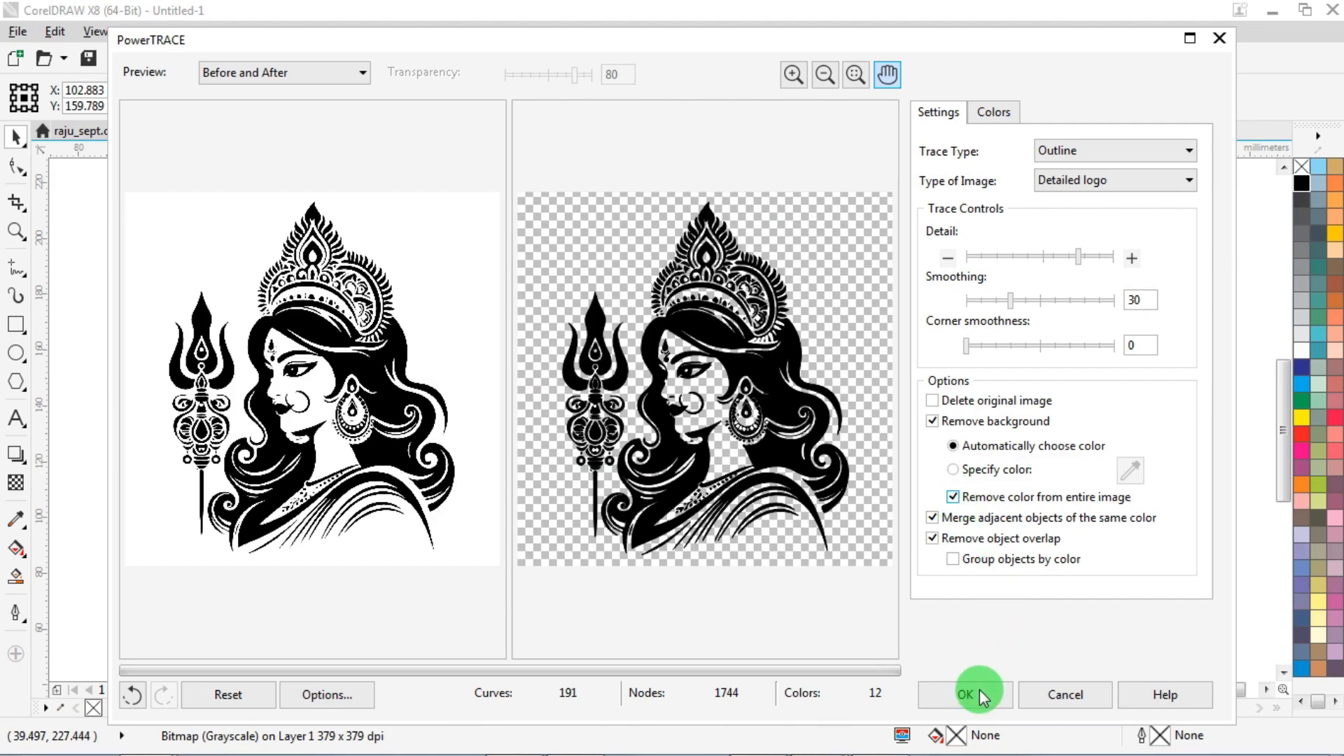
click(973, 697)
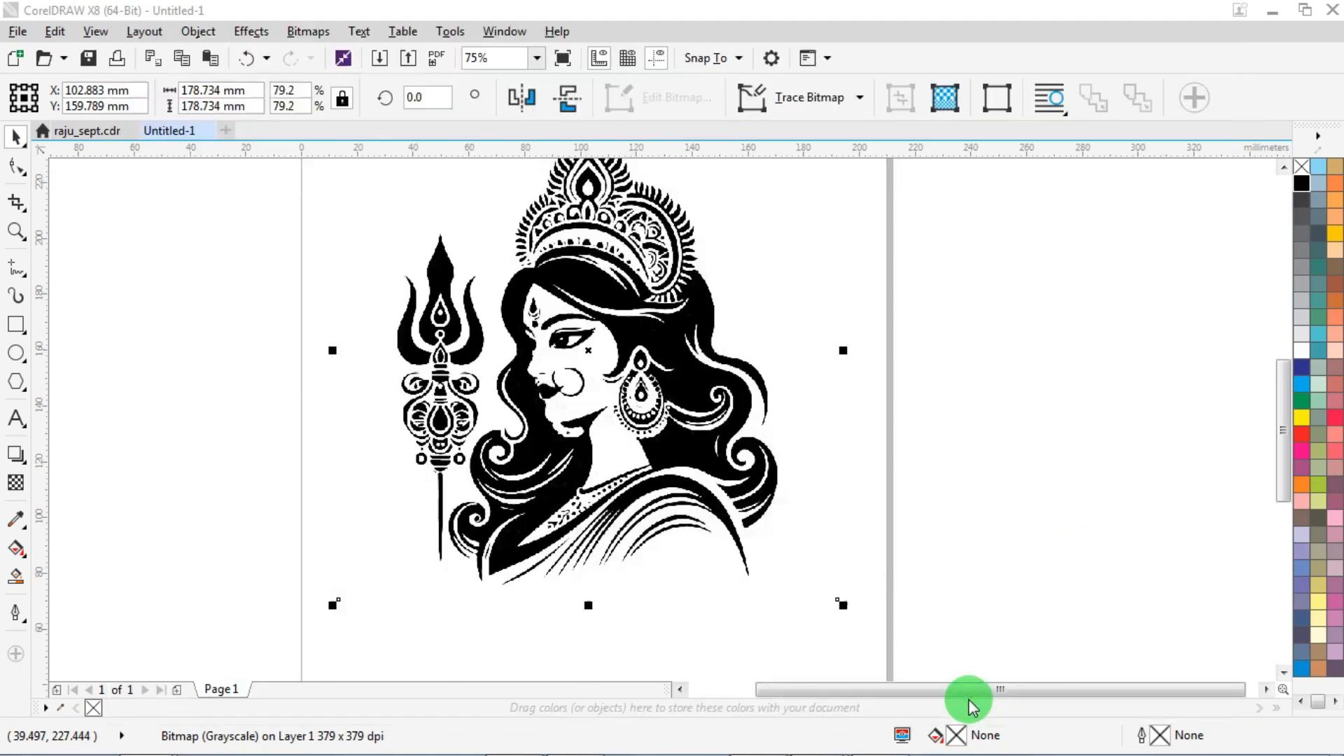
Move the traced vector group off the bitmap to its right and compare the two faces up close
scroll(873, 448, down, 1)
click(878, 441)
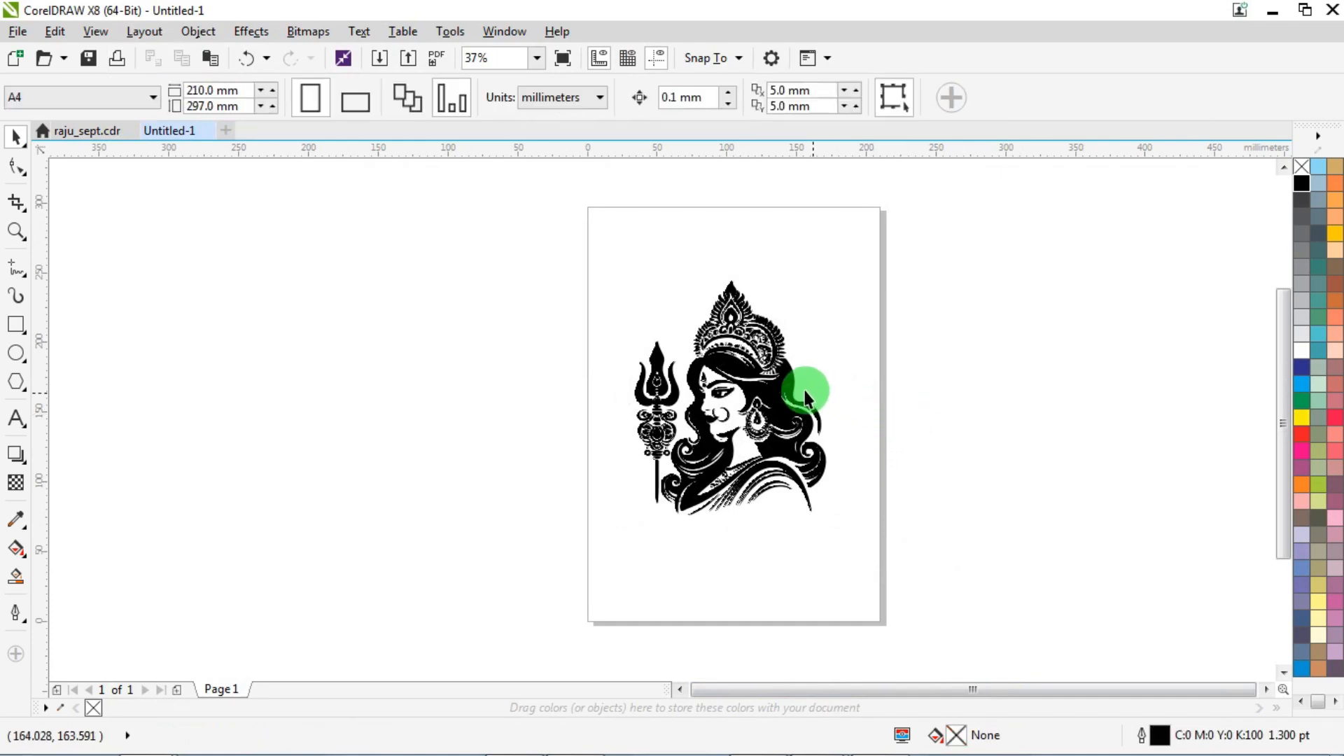
drag(742, 386, 948, 385)
scroll(946, 392, up, 4)
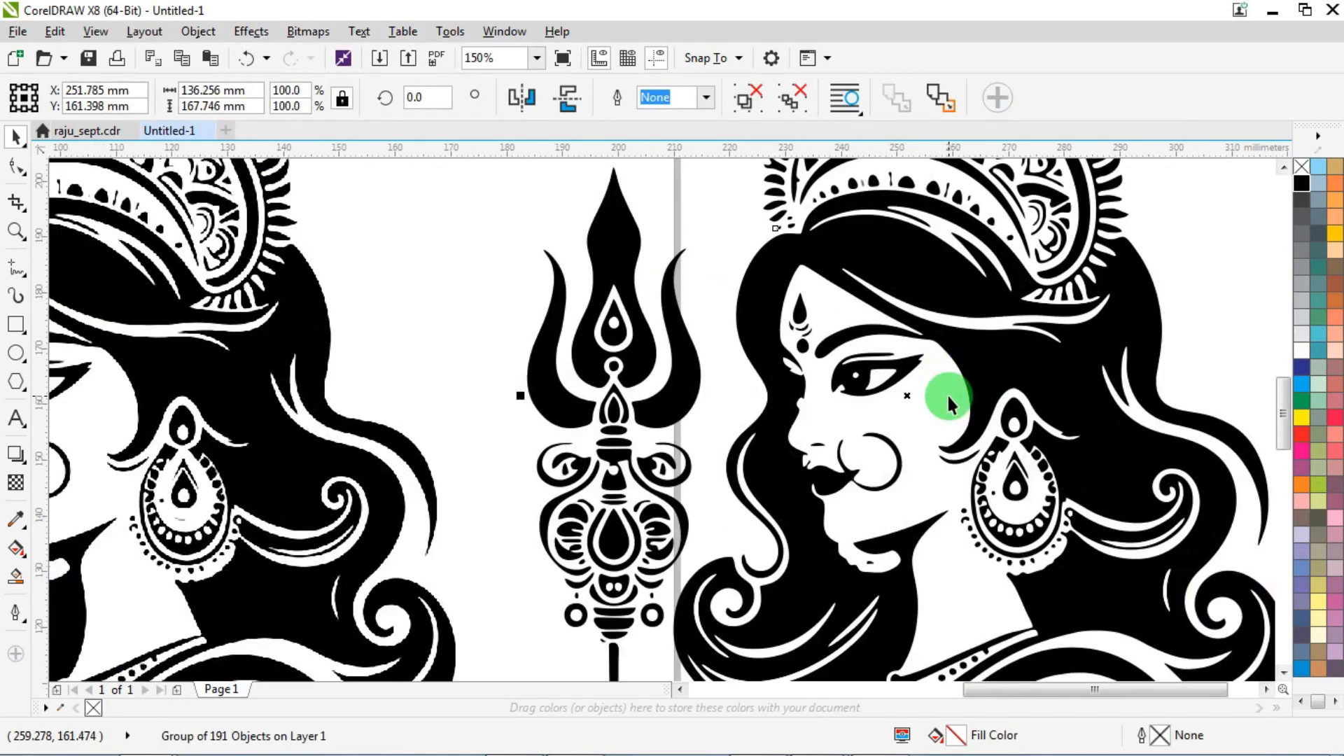
scroll(946, 393, down, 1)
scroll(955, 392, down, 1)
scroll(497, 382, up, 6)
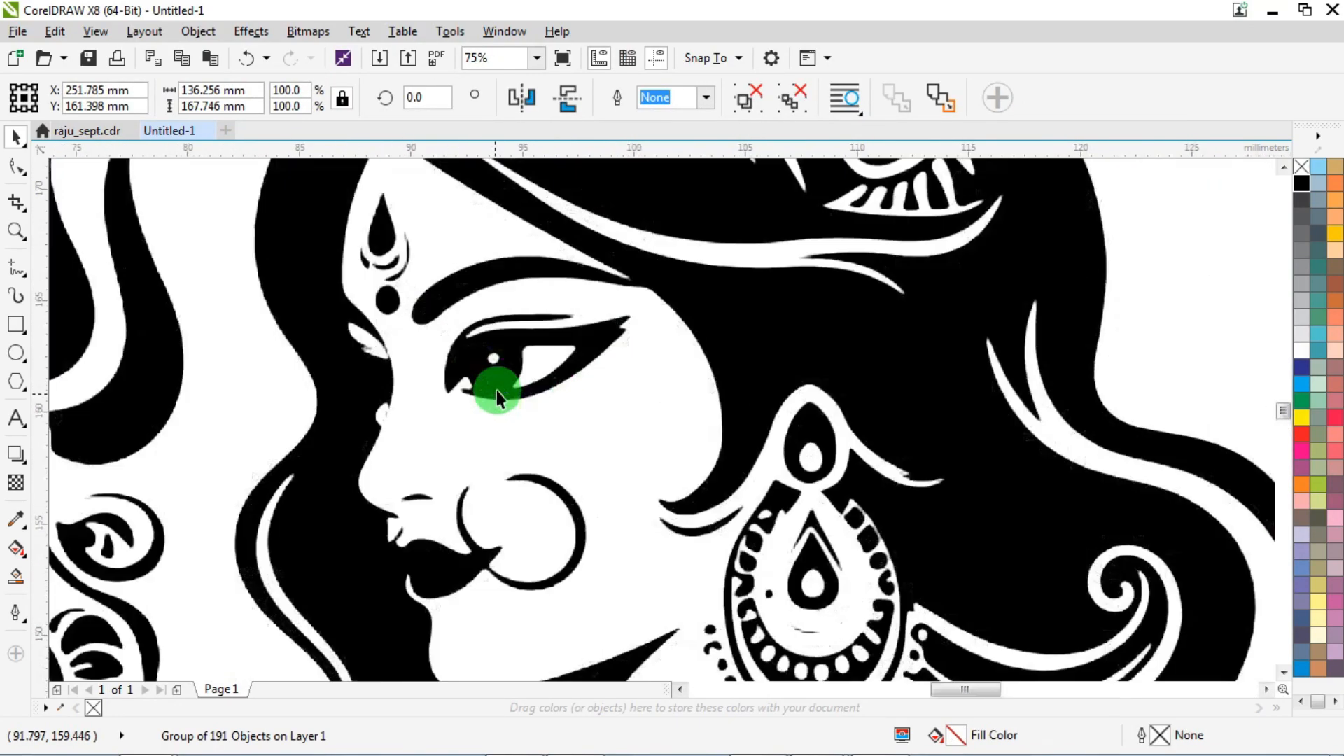
scroll(643, 359, down, 1)
scroll(643, 360, down, 7)
Move the original bitmap off the page to the left and place the traced vector group near the page center
drag(655, 360, 367, 364)
drag(606, 481, 606, 482)
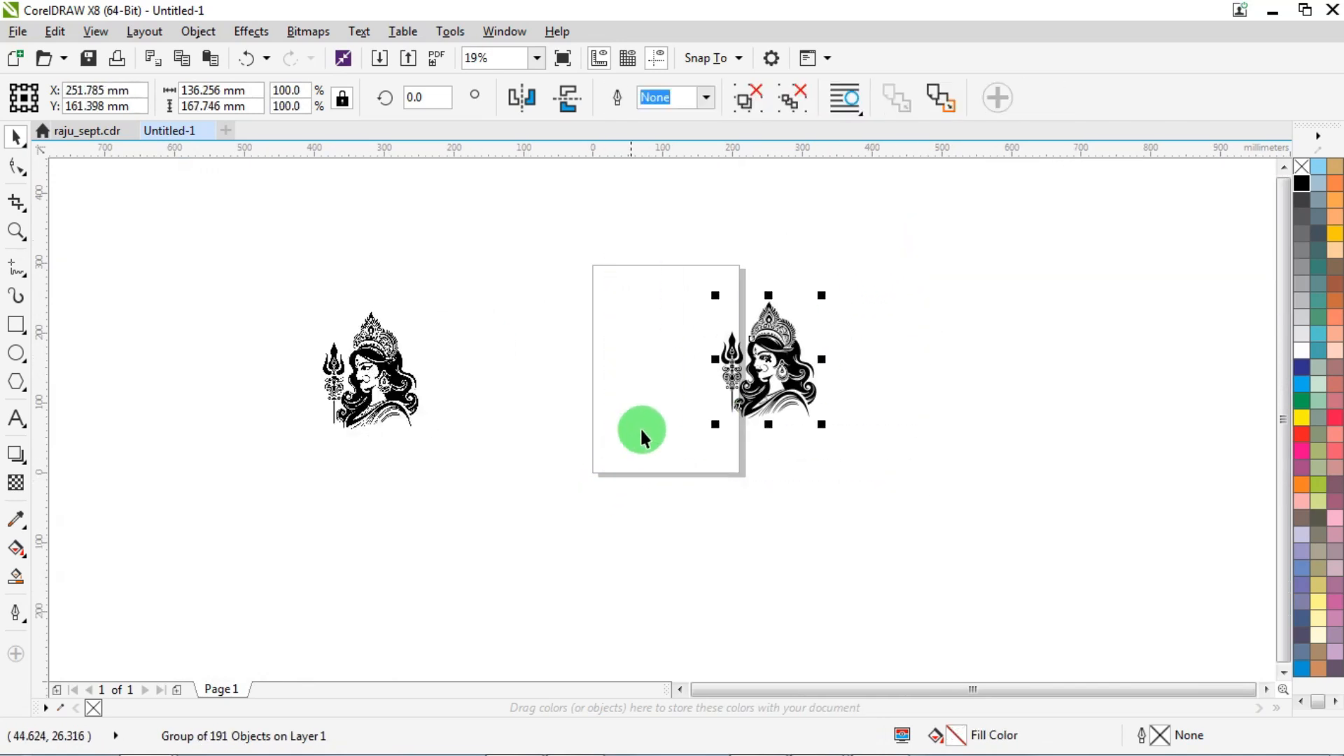
drag(748, 343, 674, 337)
scroll(674, 336, up, 3)
scroll(674, 340, up, 2)
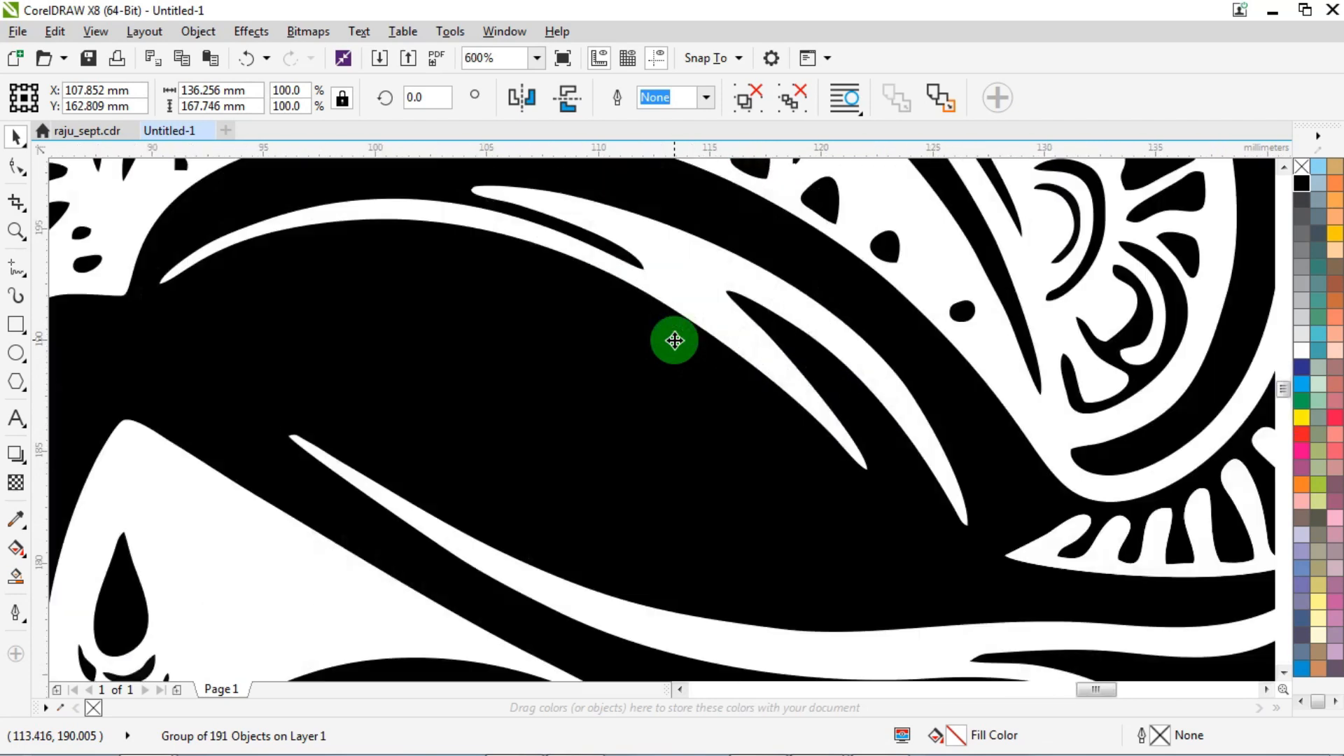
scroll(674, 340, down, 4)
Ungroup the traced vector into separate objects and check its parts up close
key(ctrl+u)
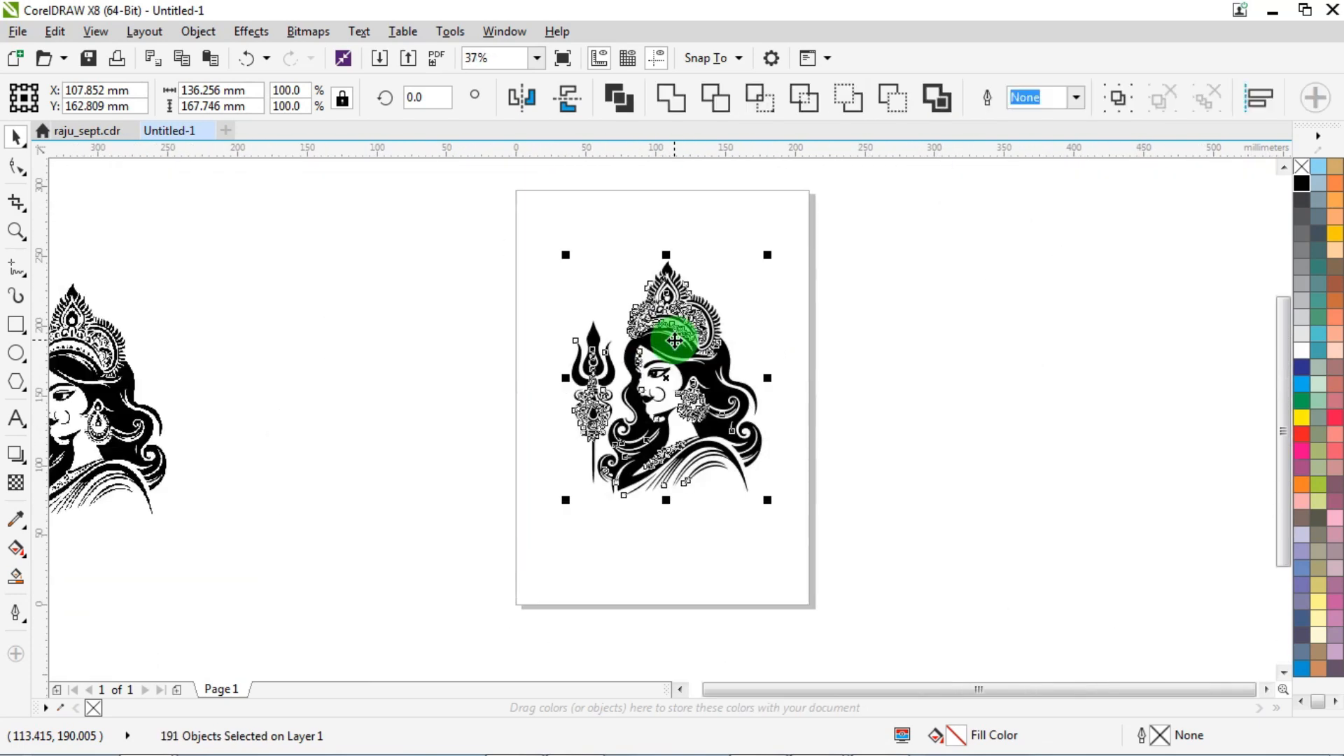
click(876, 300)
scroll(650, 387, up, 1)
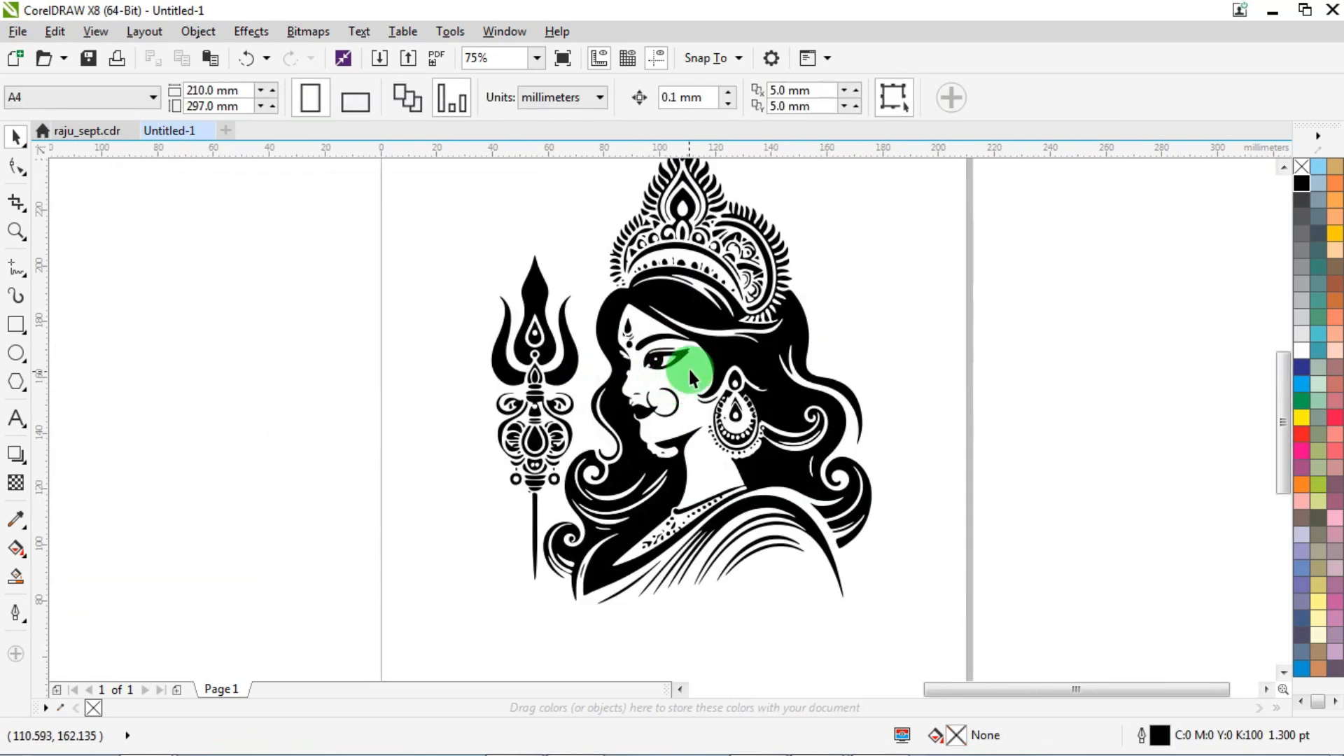
drag(690, 369, 264, 391)
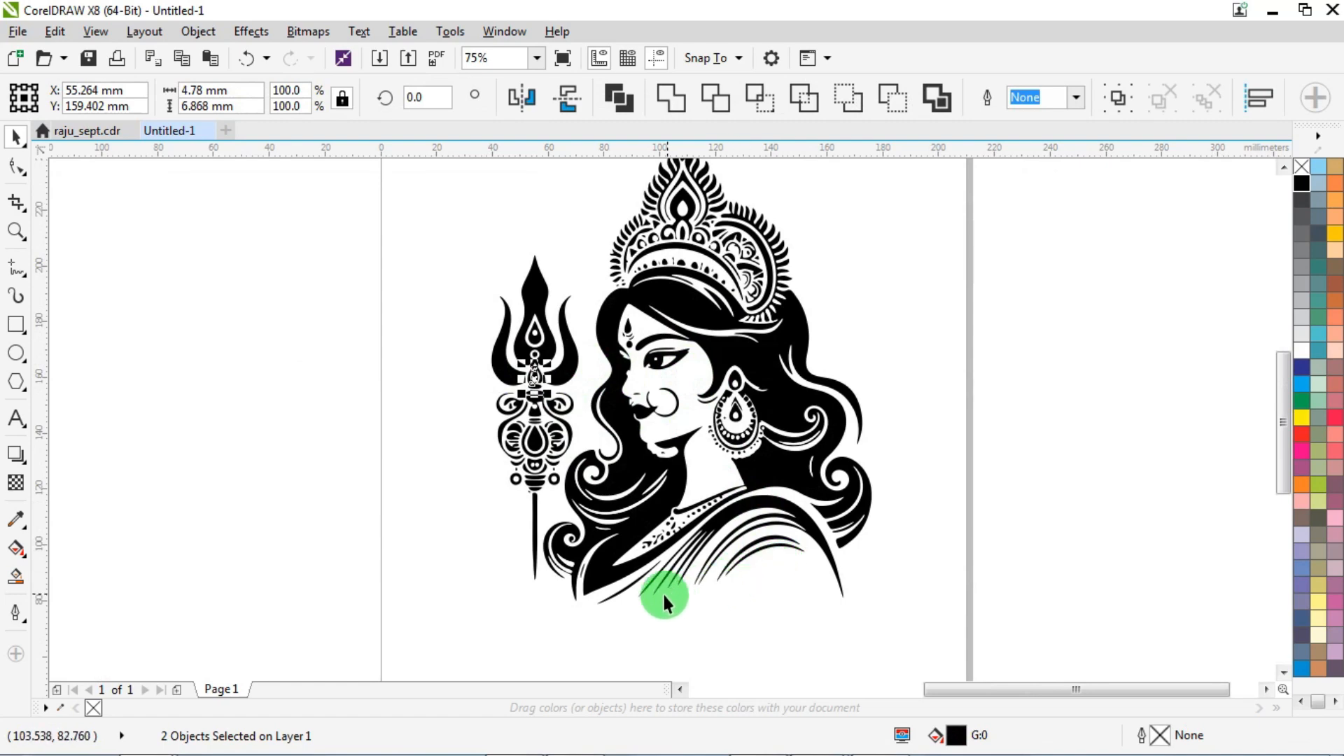
drag(780, 602, 779, 603)
scroll(708, 294, up, 2)
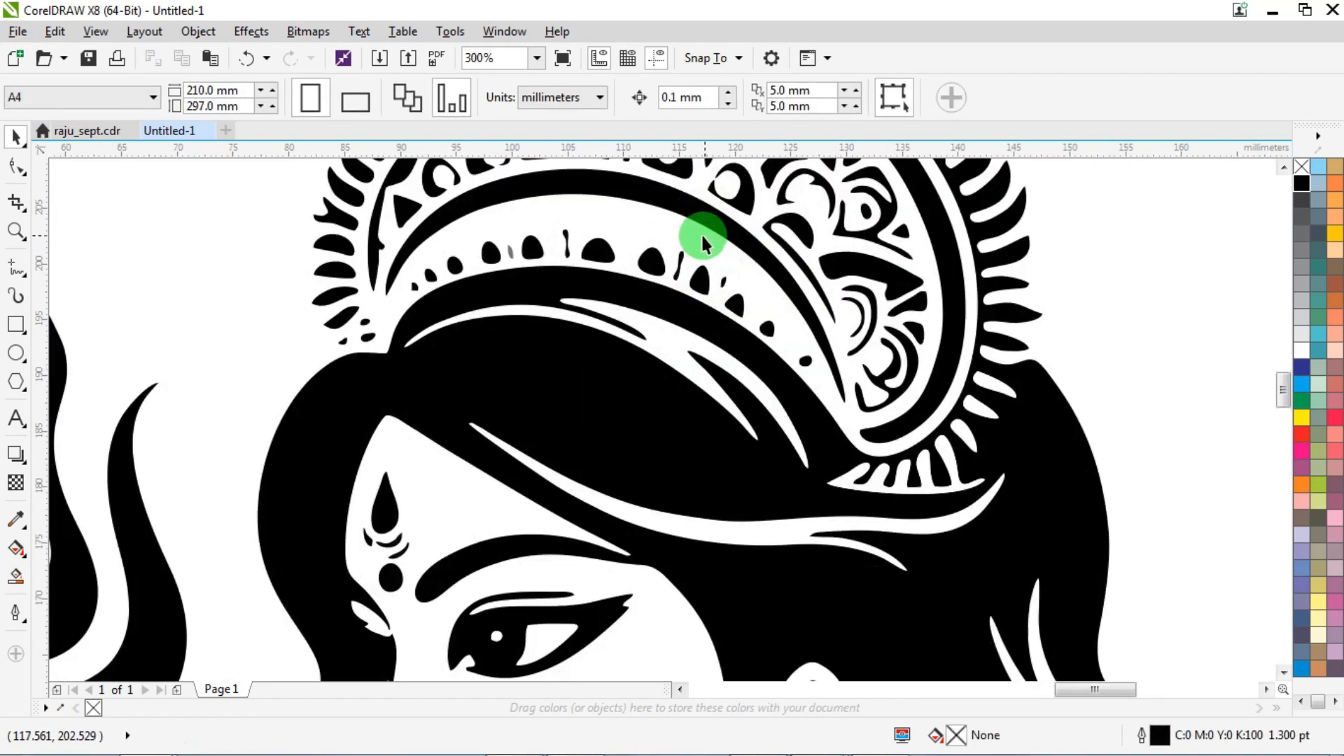
scroll(657, 334, down, 3)
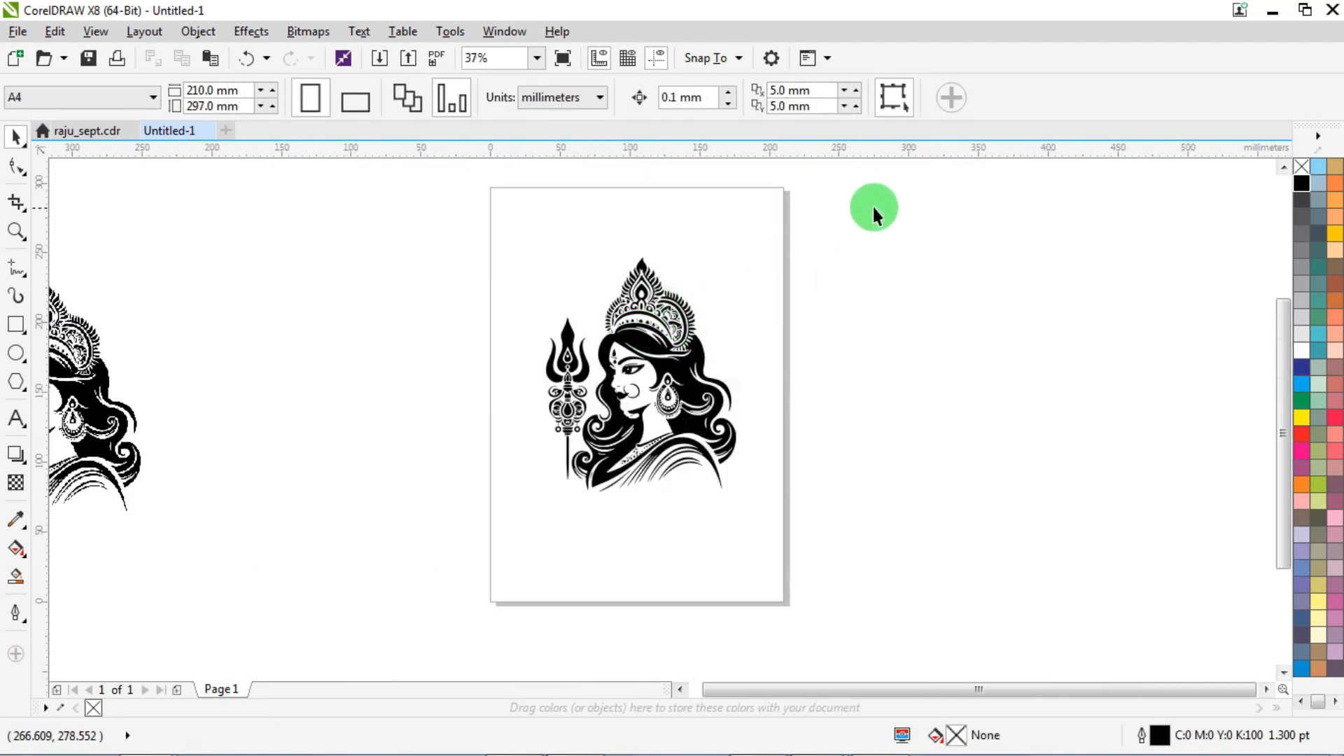
Try a red fill and a yellow fill (C:0 M:20 Y:100 K:0) on all traced objects, undoing each
drag(873, 208, 433, 600)
scroll(615, 399, up, 1)
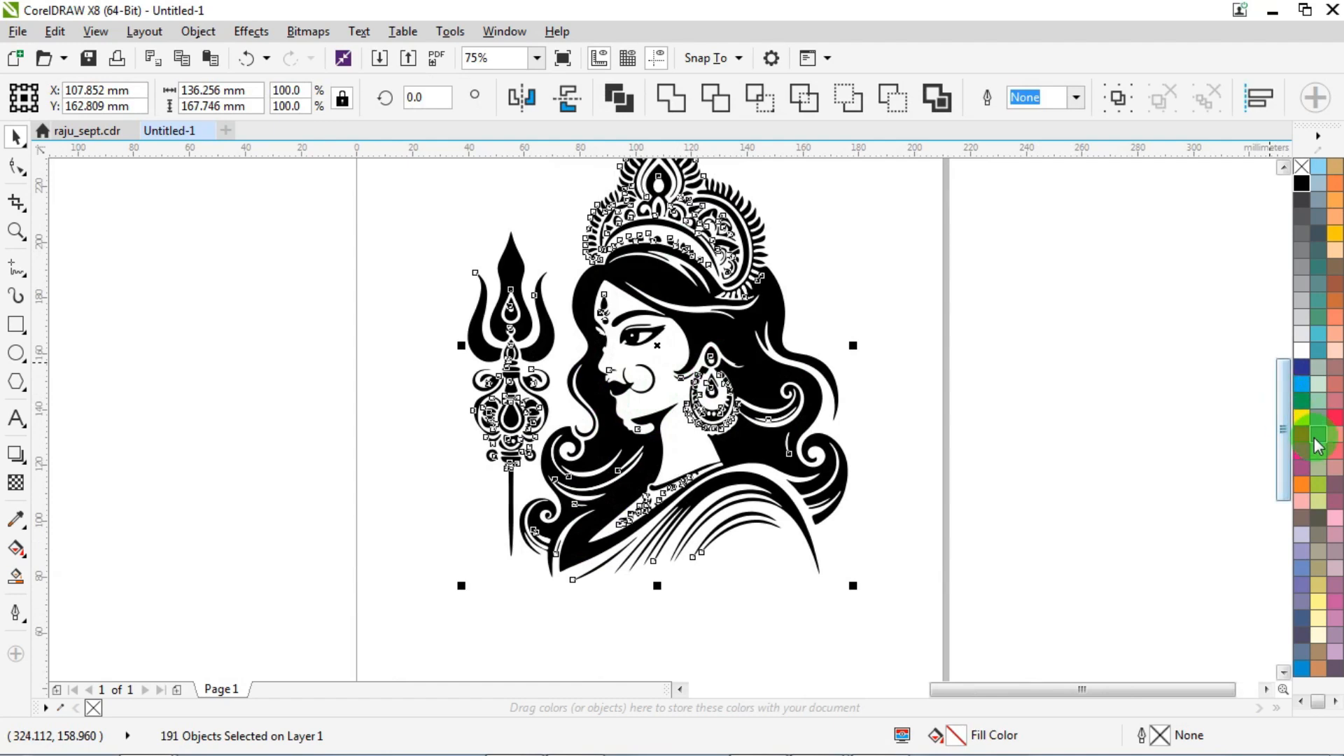
click(1296, 428)
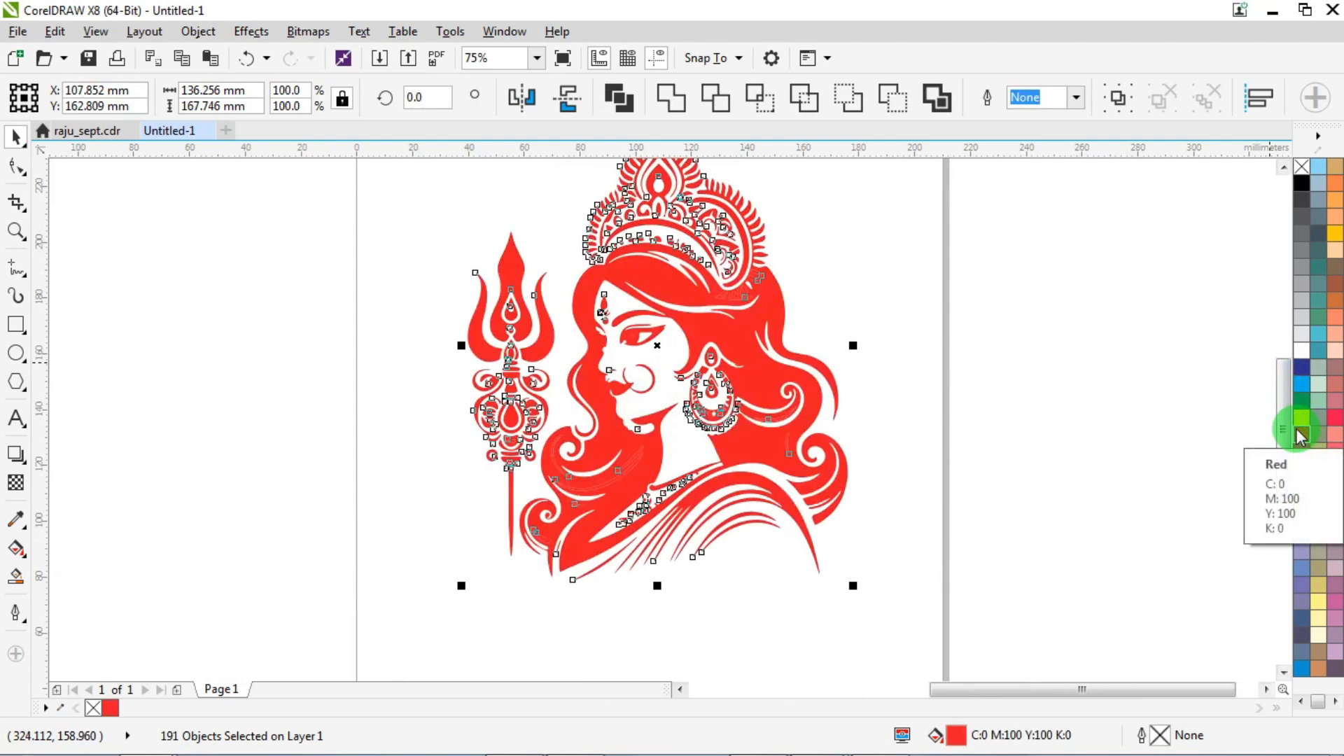
key(ctrl+z)
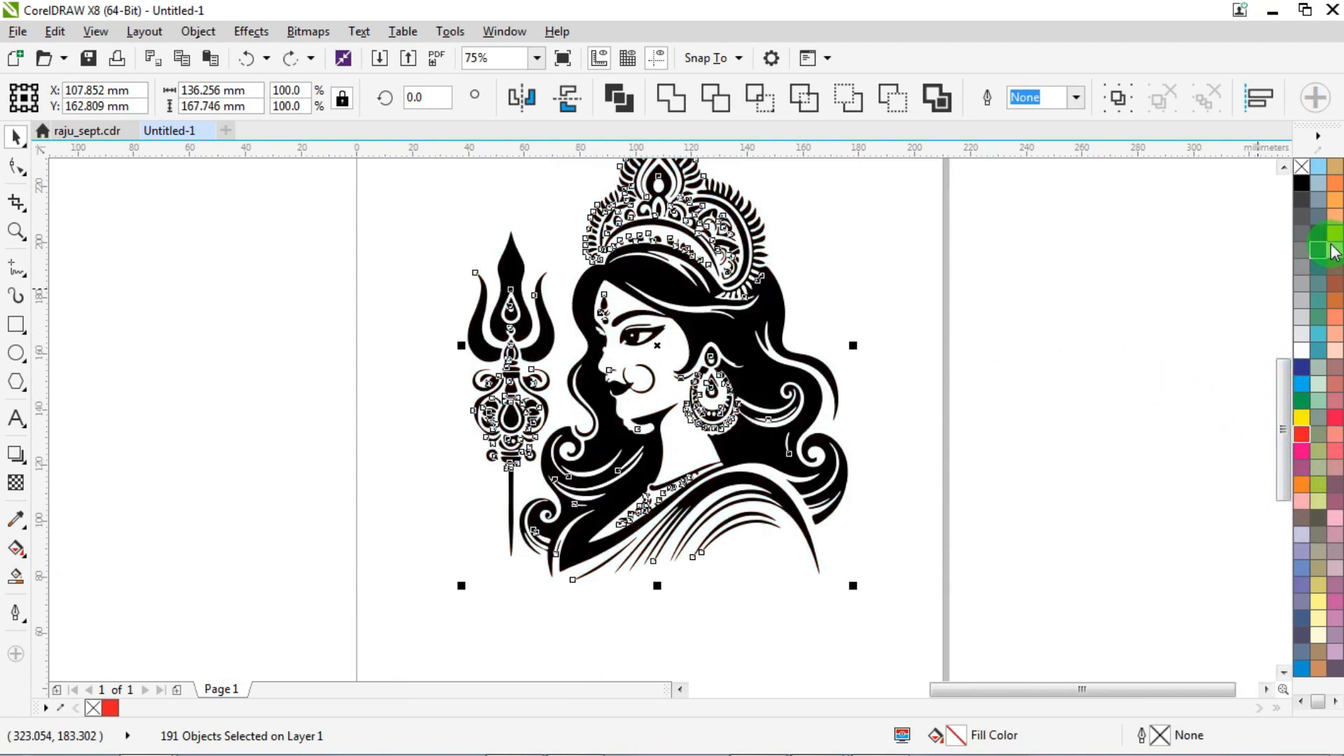
click(1335, 236)
scroll(639, 339, up, 7)
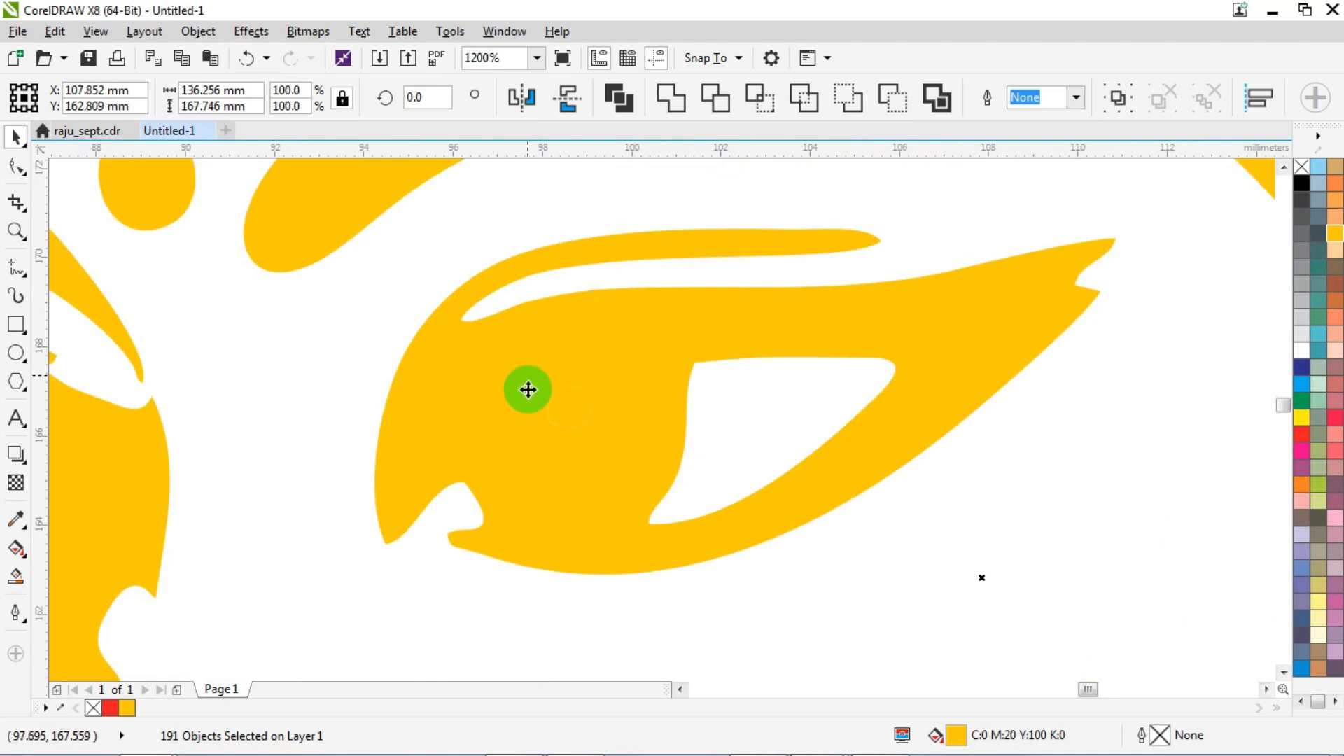
scroll(574, 394, down, 7)
key(ctrl+z)
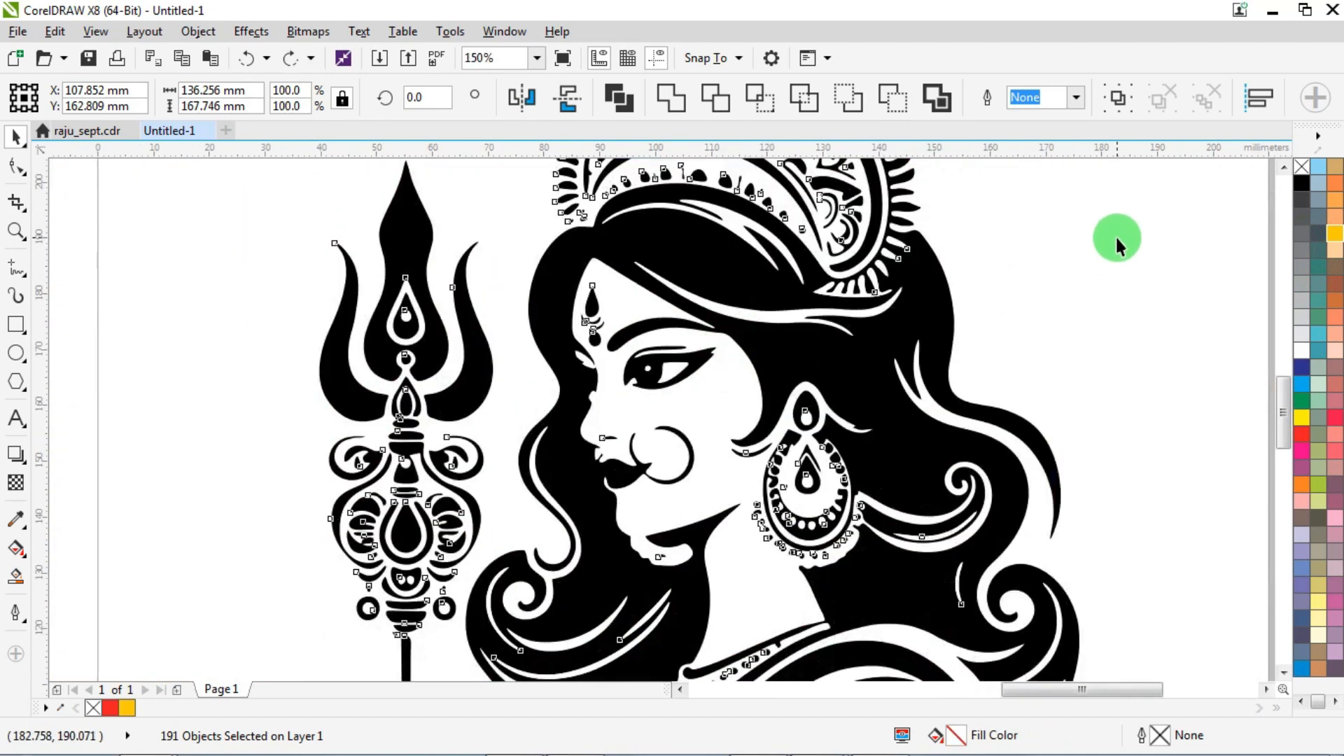
click(1116, 240)
Delete the small highlight object inside the pupil of the Durga figure's eye
scroll(630, 368, up, 7)
drag(798, 367, 705, 394)
key(Delete)
scroll(798, 375, down, 2)
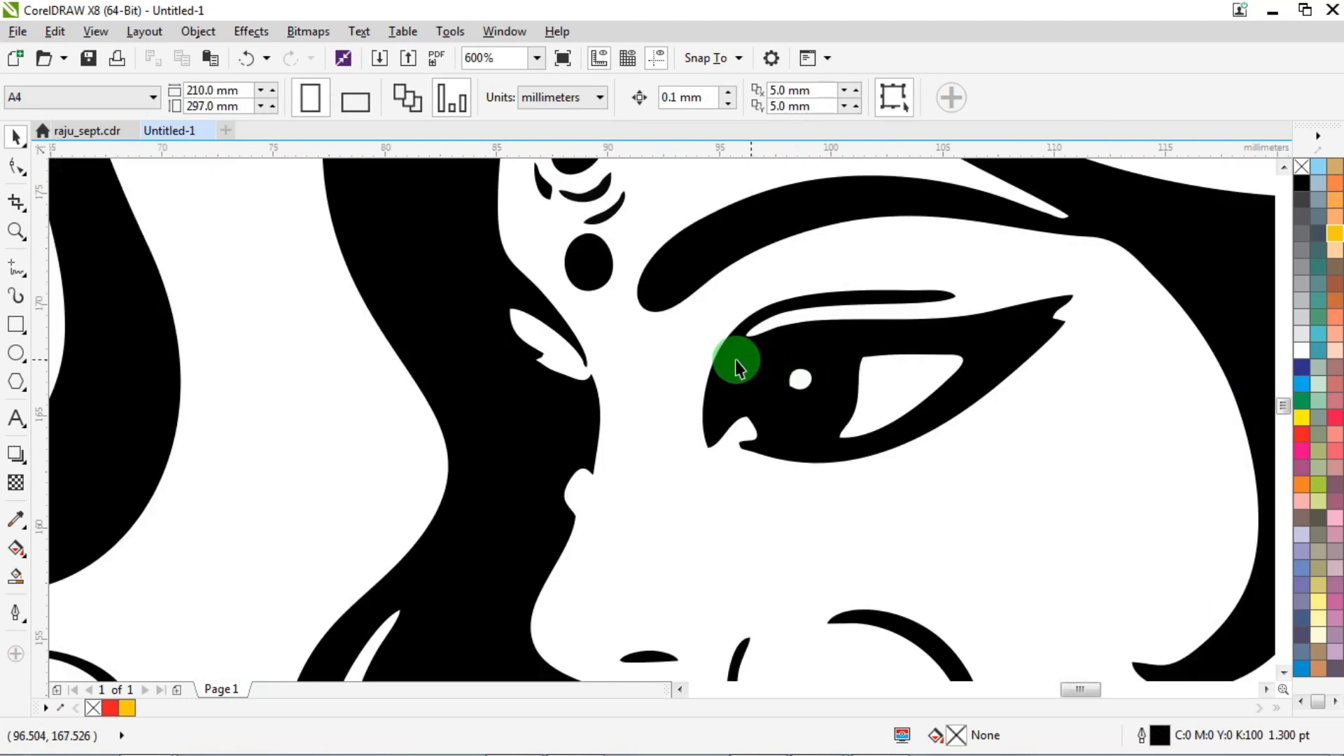
scroll(511, 334, down, 6)
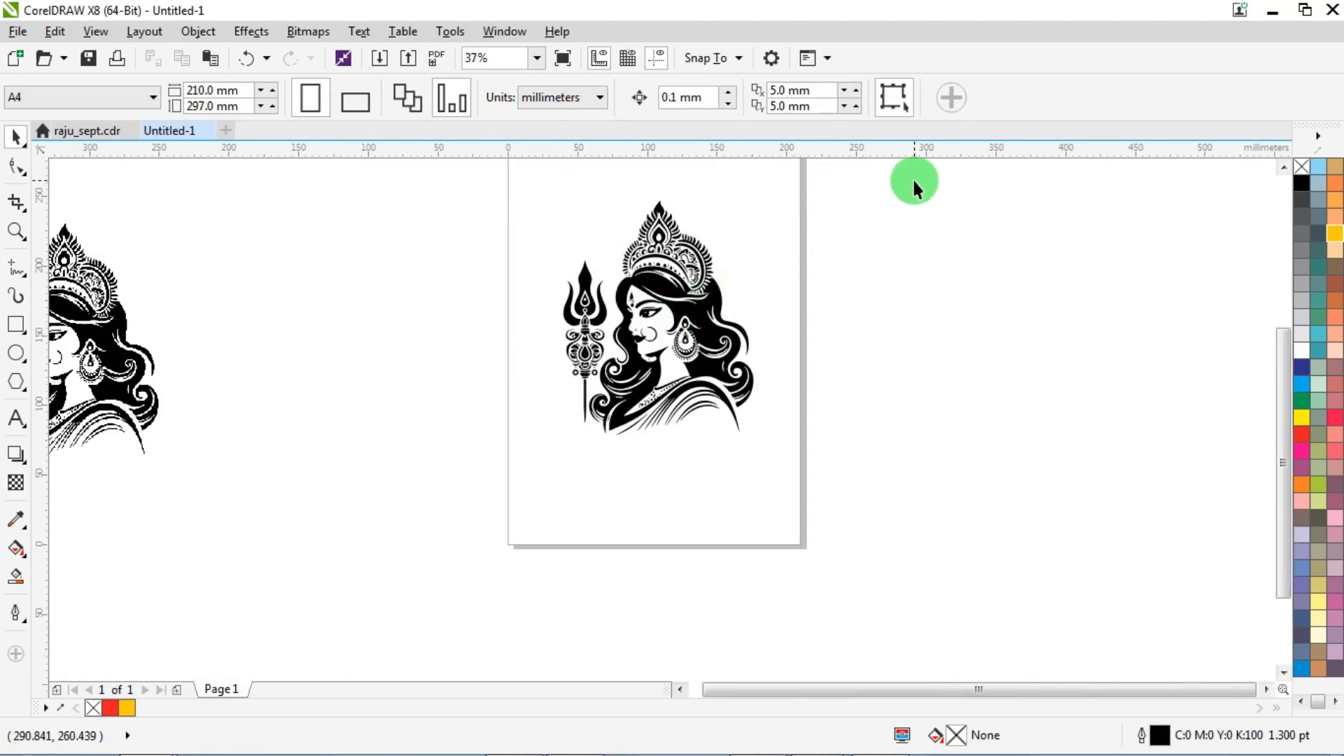
Try a magenta fill on all traced objects and undo it
drag(915, 183, 486, 503)
scroll(637, 309, up, 3)
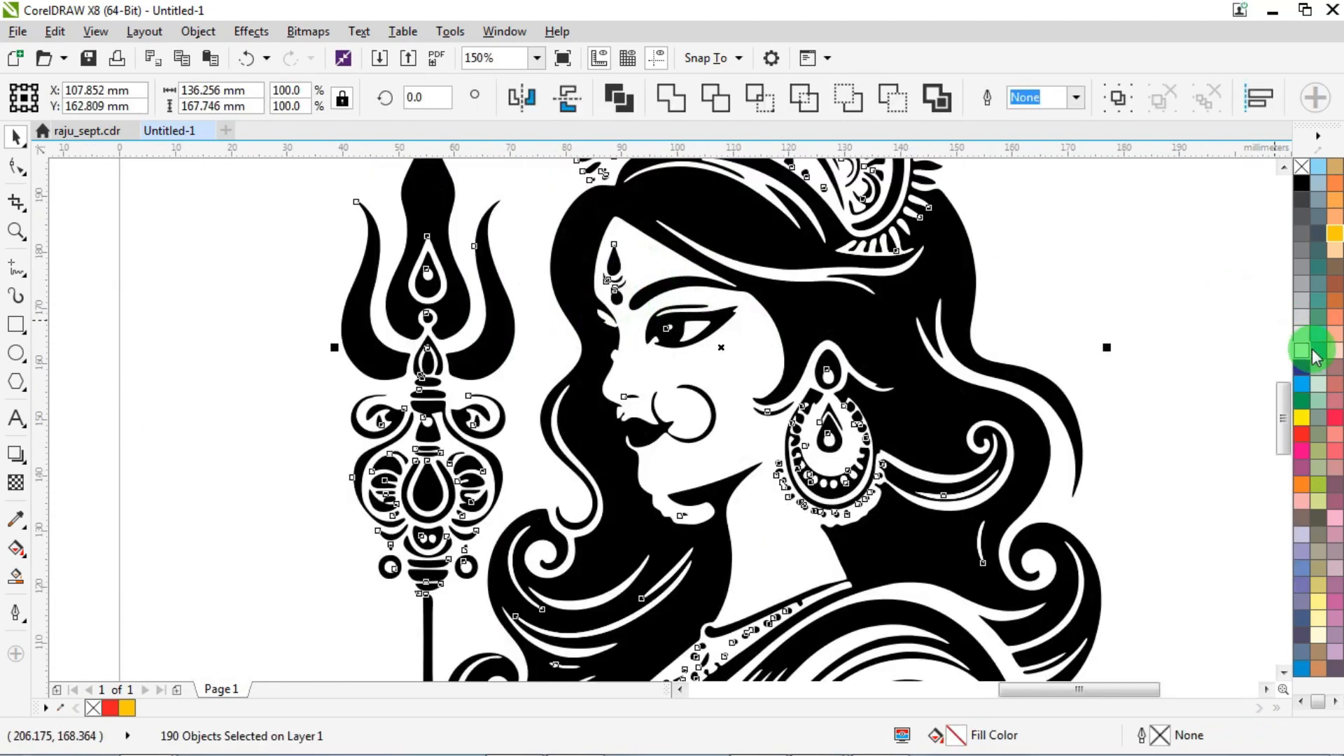
click(1299, 449)
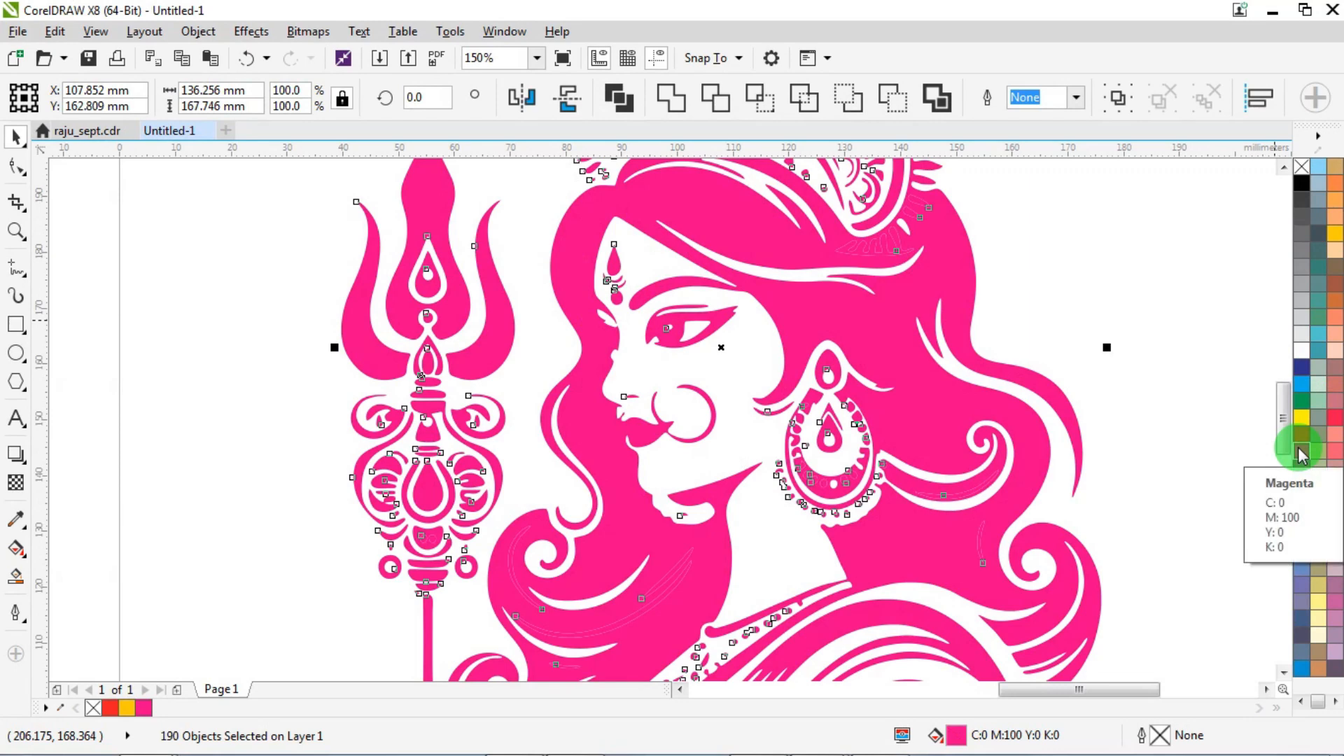
scroll(700, 353, down, 2)
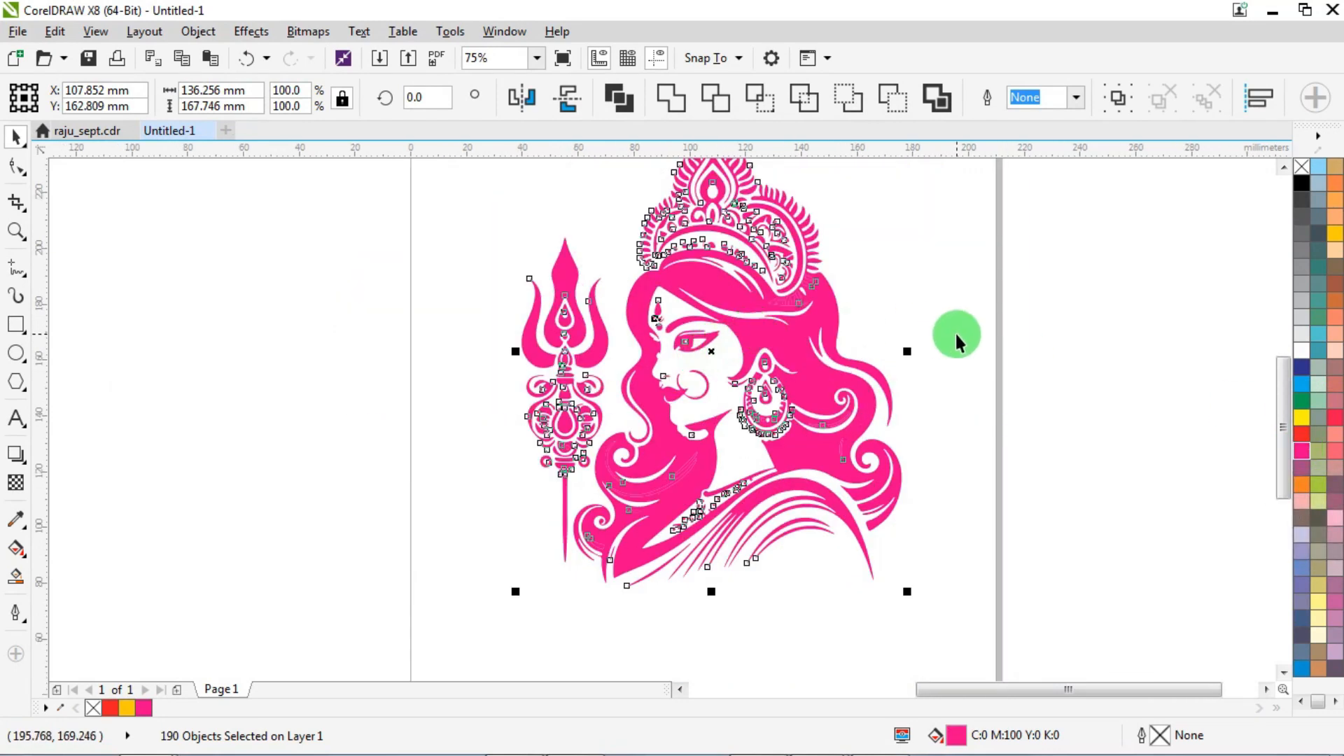
key(ctrl+z)
click(692, 458)
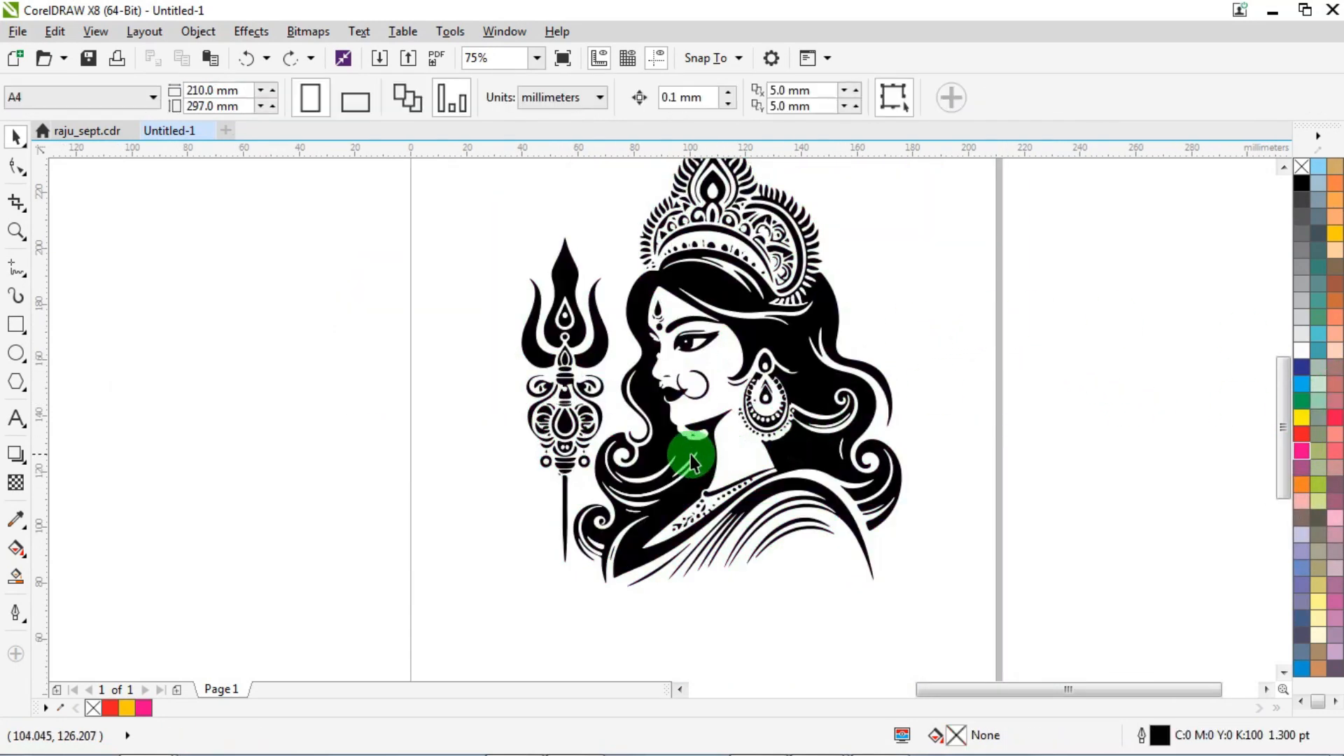
Draw a rectangle of about 170 × 217 mm around the traced figure on the page
scroll(686, 334, down, 2)
click(16, 324)
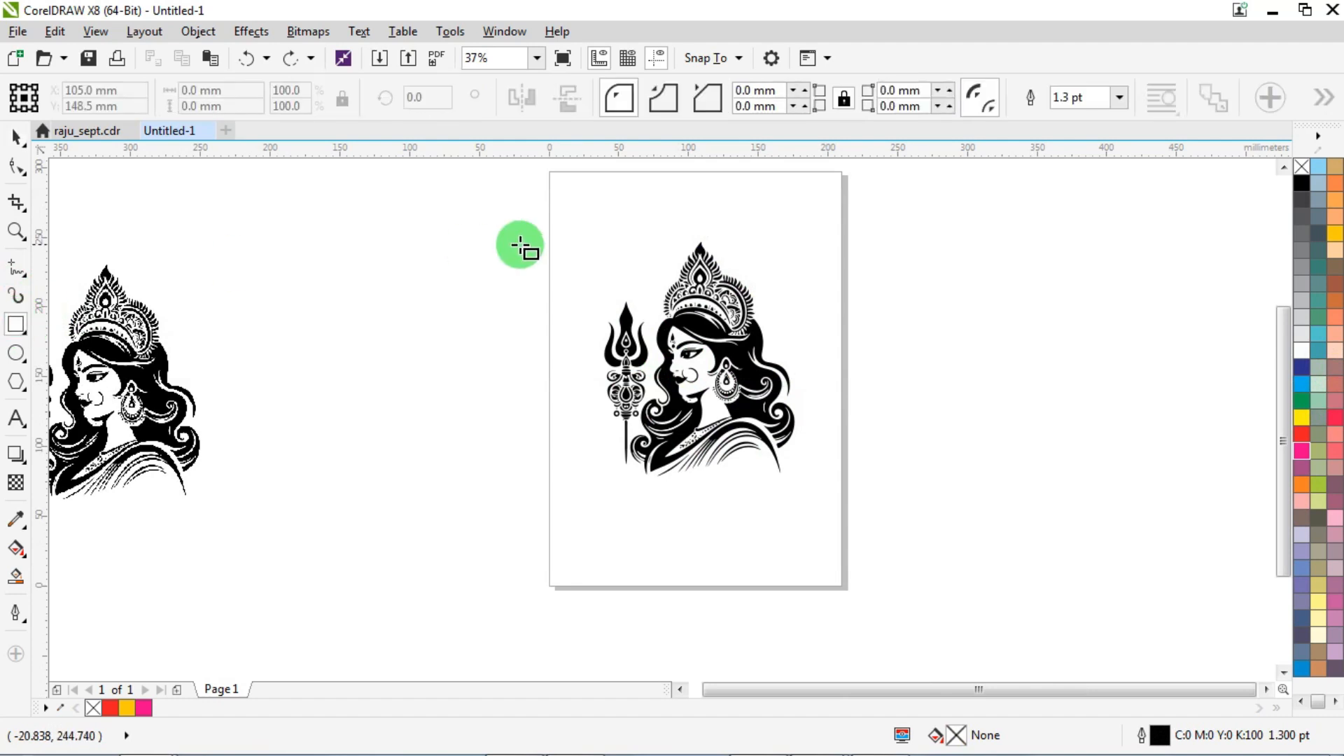
drag(577, 209, 814, 511)
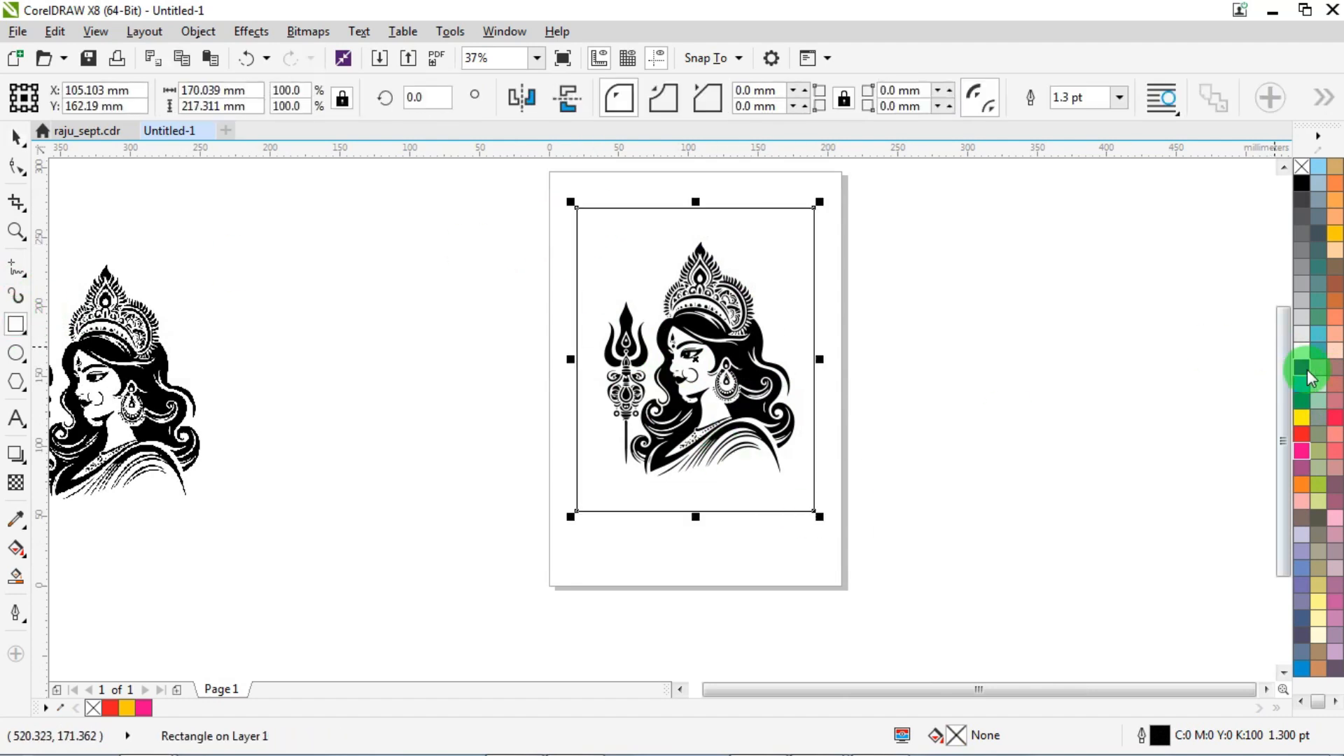
Fill the rectangle with magenta (C:0 M:100 Y:0 K:0) and send it behind the traced figure
click(1302, 450)
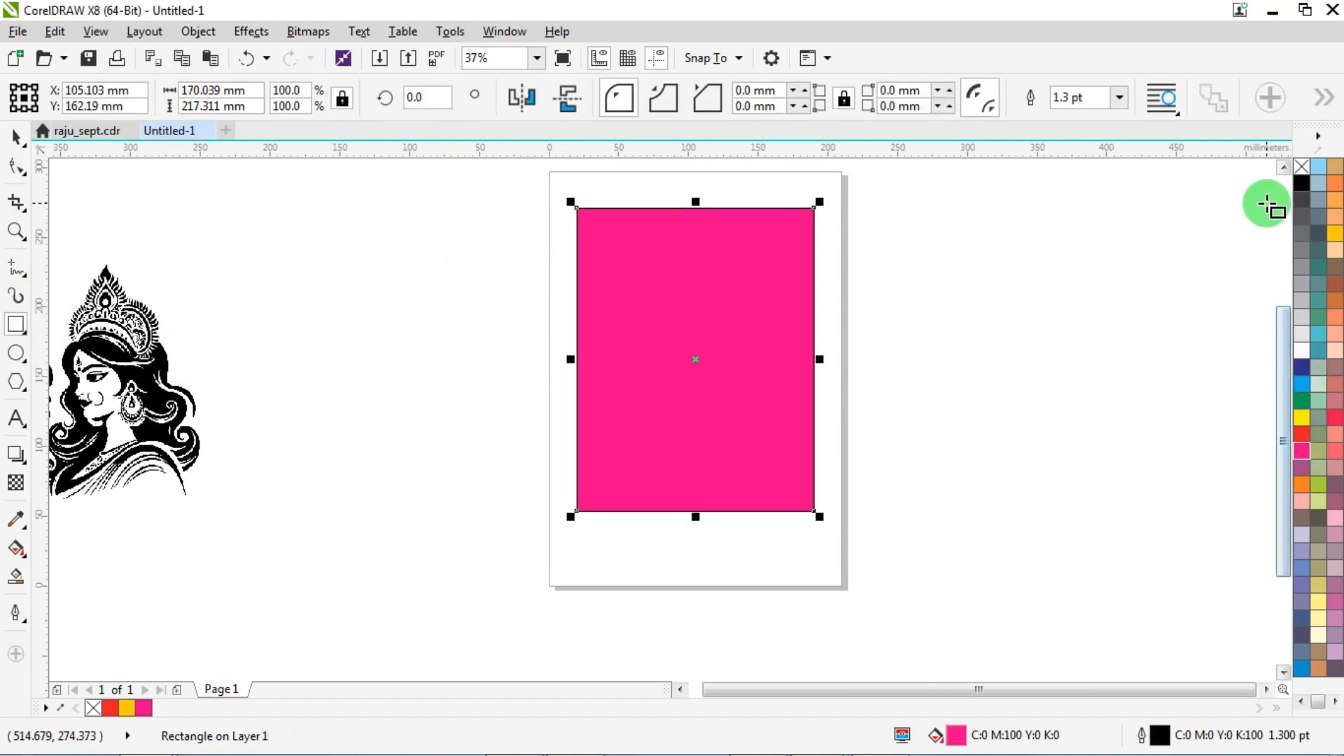
key(shift+Page_Down)
scroll(742, 315, up, 5)
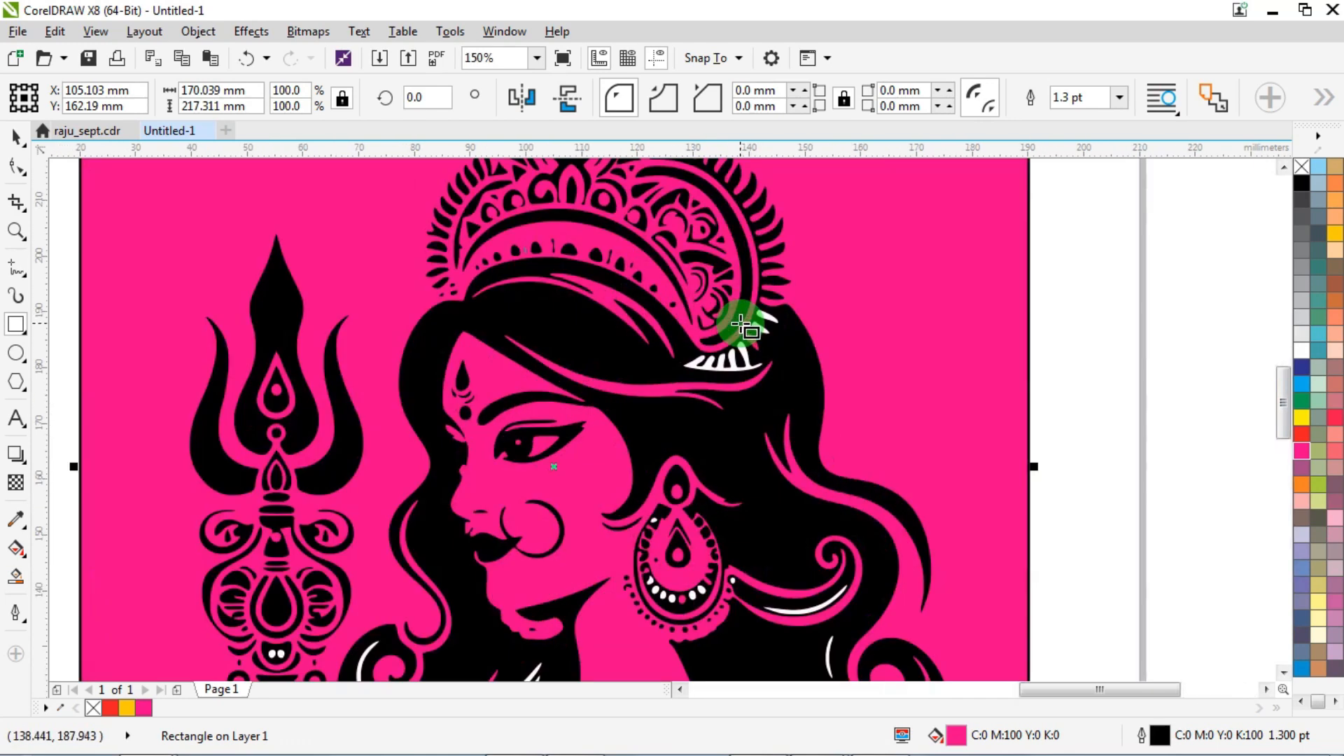
Delete the leftover white stroke objects in the hair under the rear end of the crown
click(16, 137)
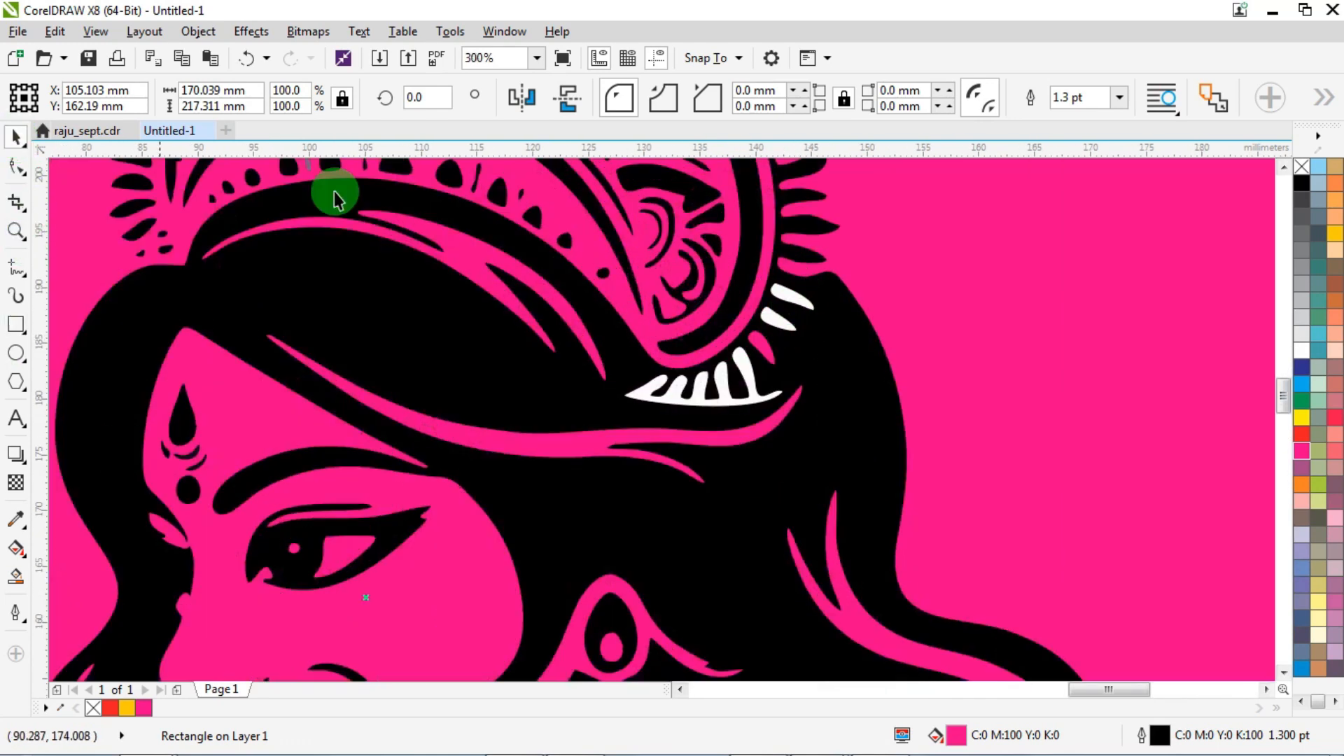
scroll(666, 299, down, 3)
click(1117, 279)
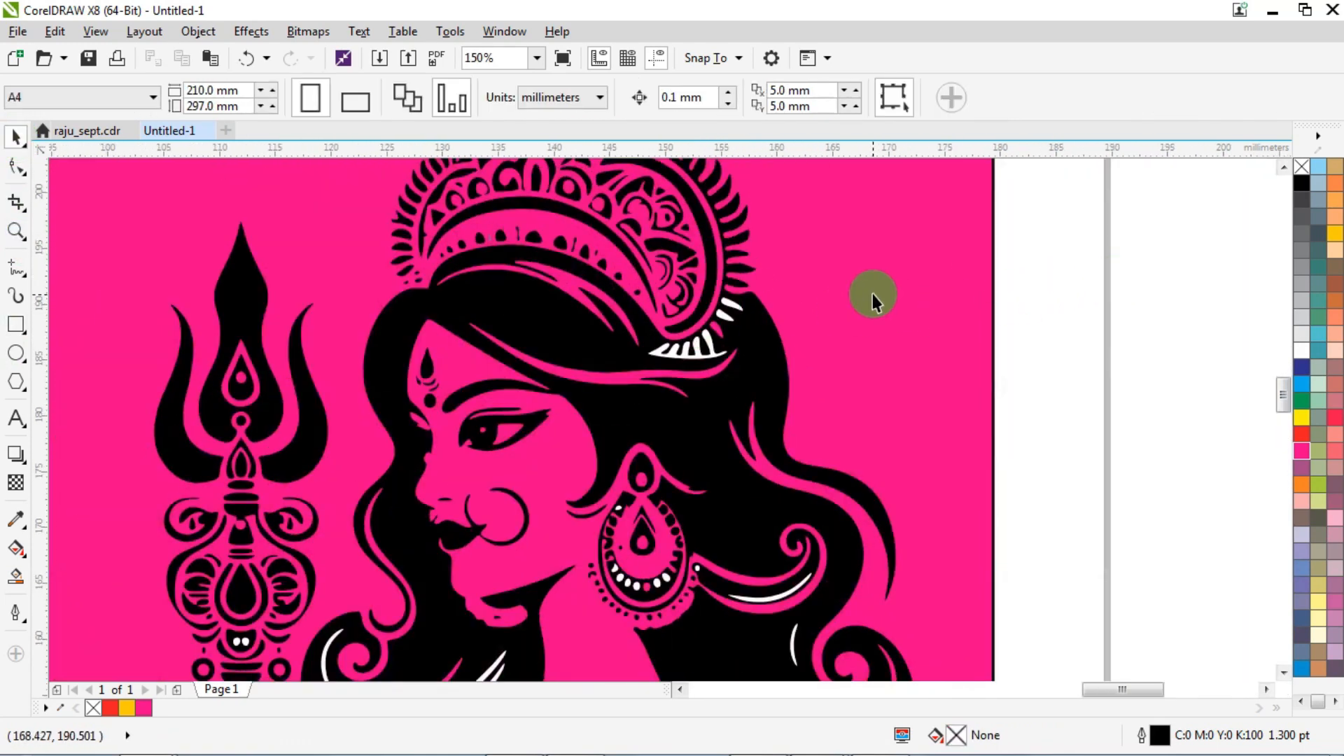
scroll(871, 294, up, 3)
click(584, 312)
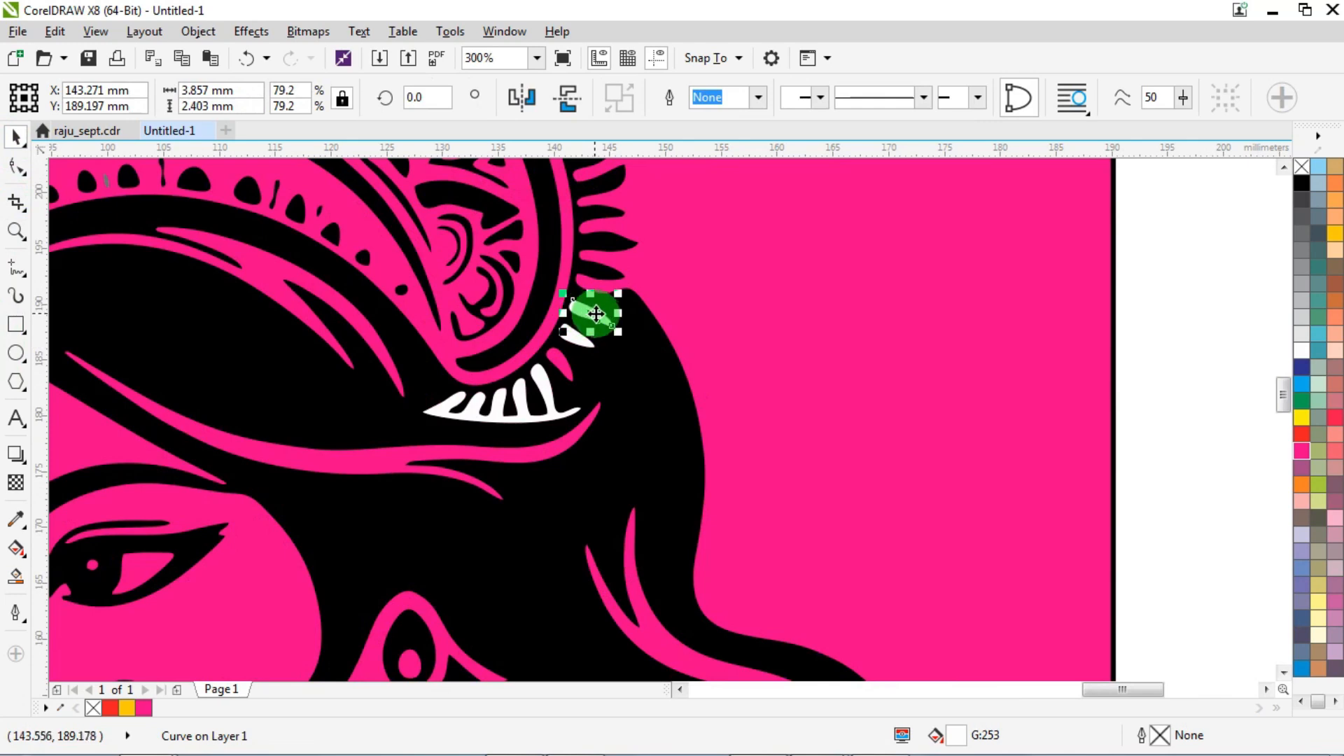
key(Delete)
click(571, 335)
key(Delete)
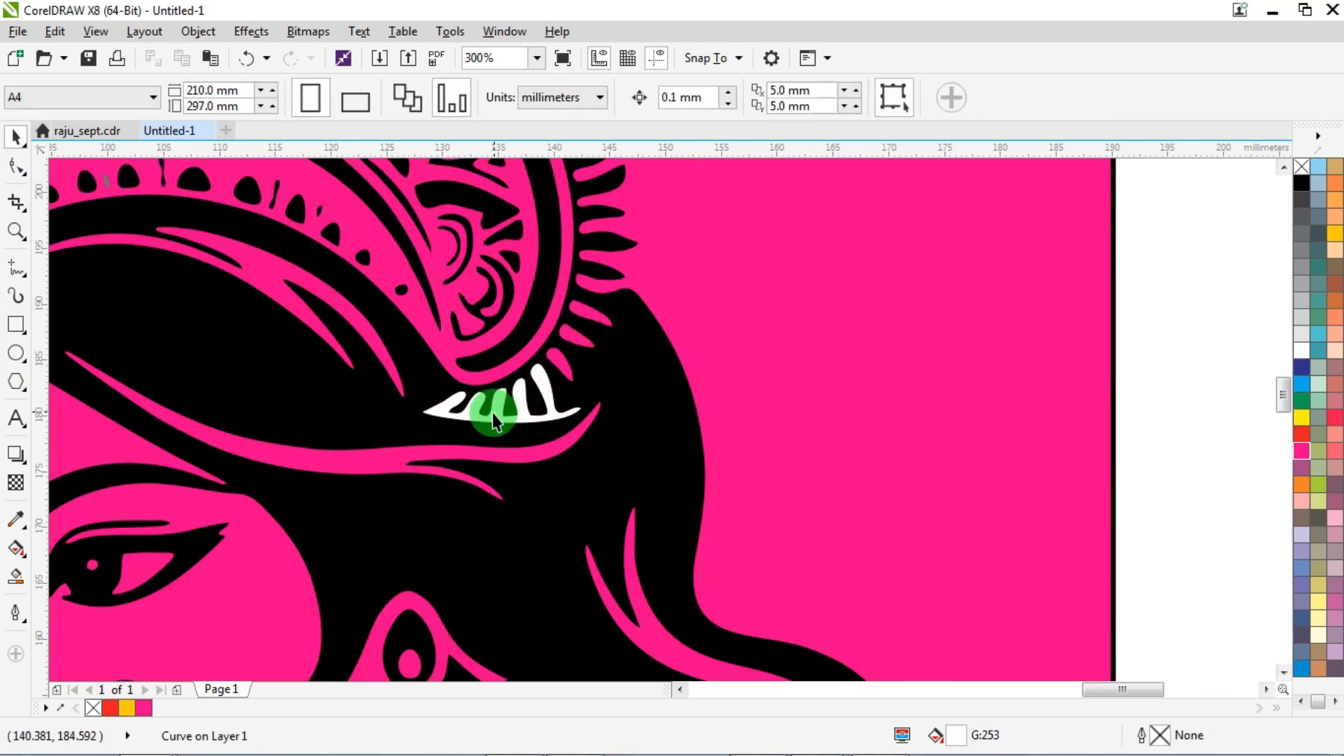
scroll(492, 413, up, 2)
scroll(591, 356, down, 3)
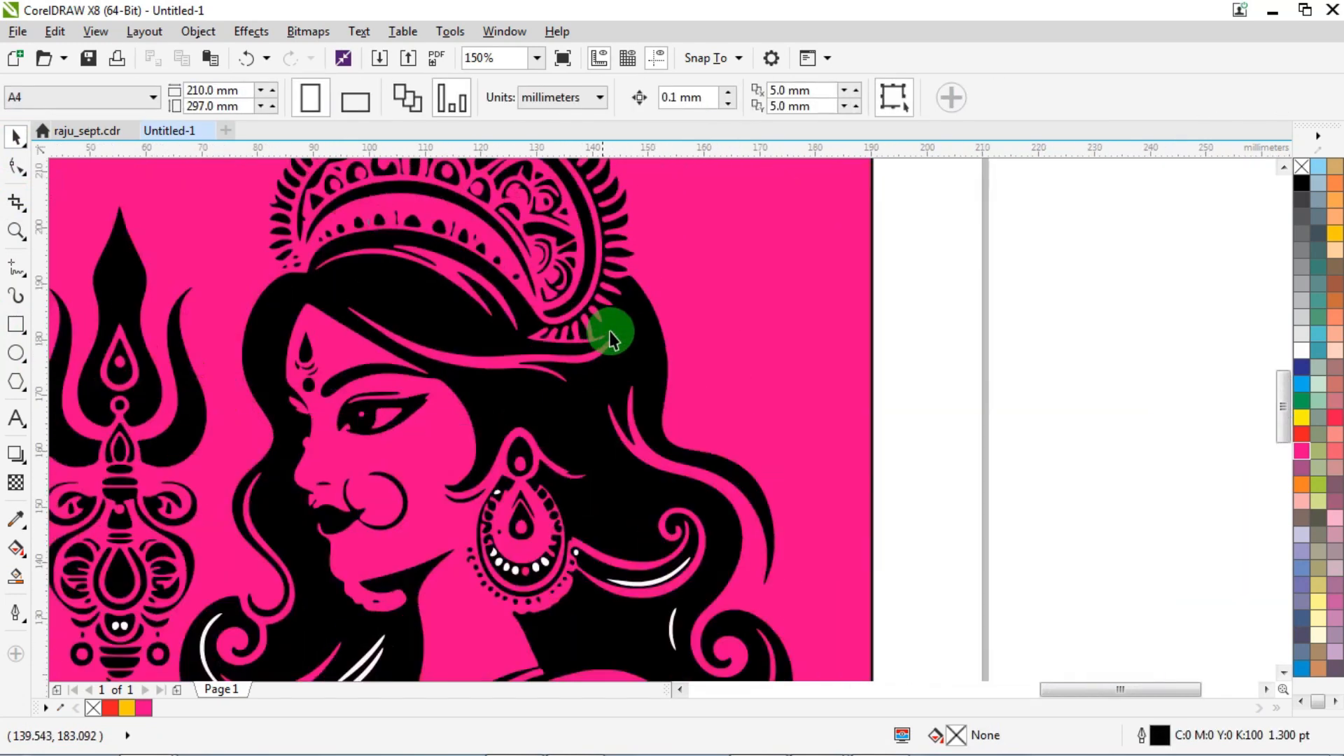
Delete the white spot in the upper front part of the figure's earring
scroll(596, 462, up, 5)
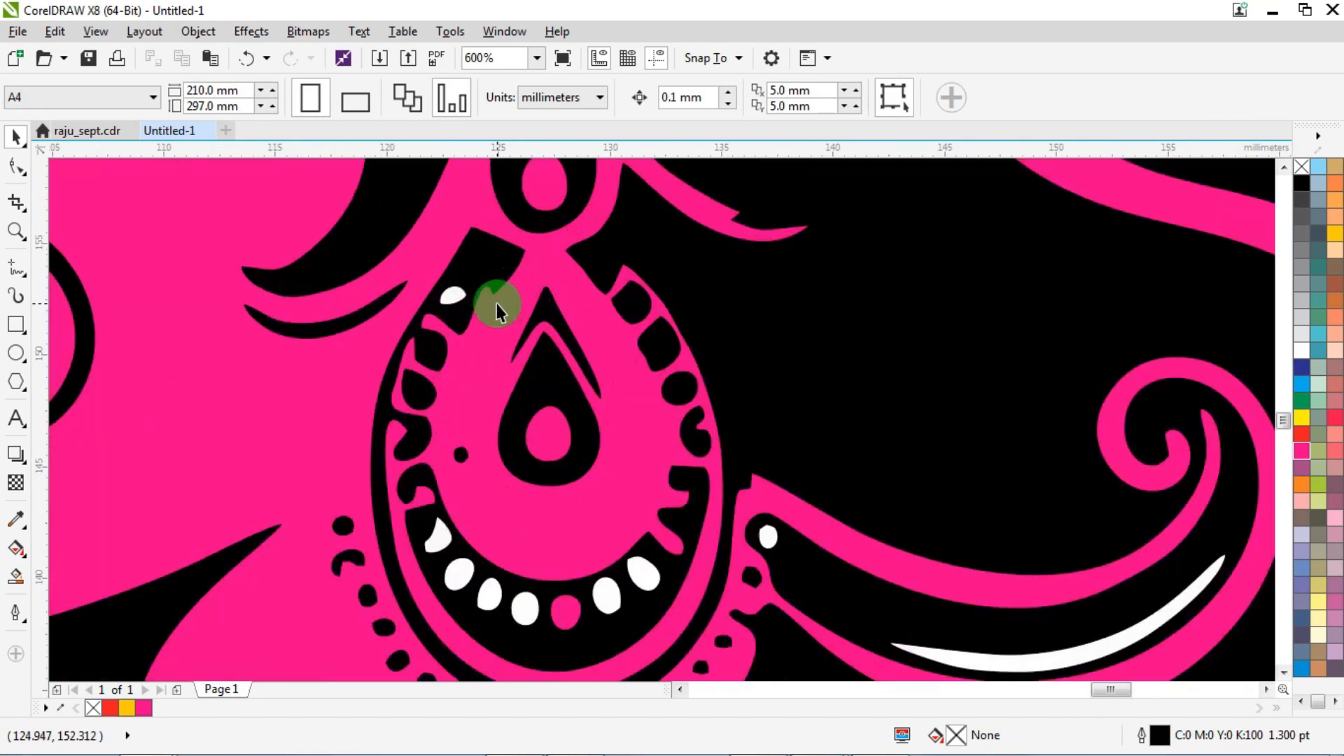
click(418, 289)
key(Delete)
scroll(511, 277, down, 2)
scroll(546, 460, up, 1)
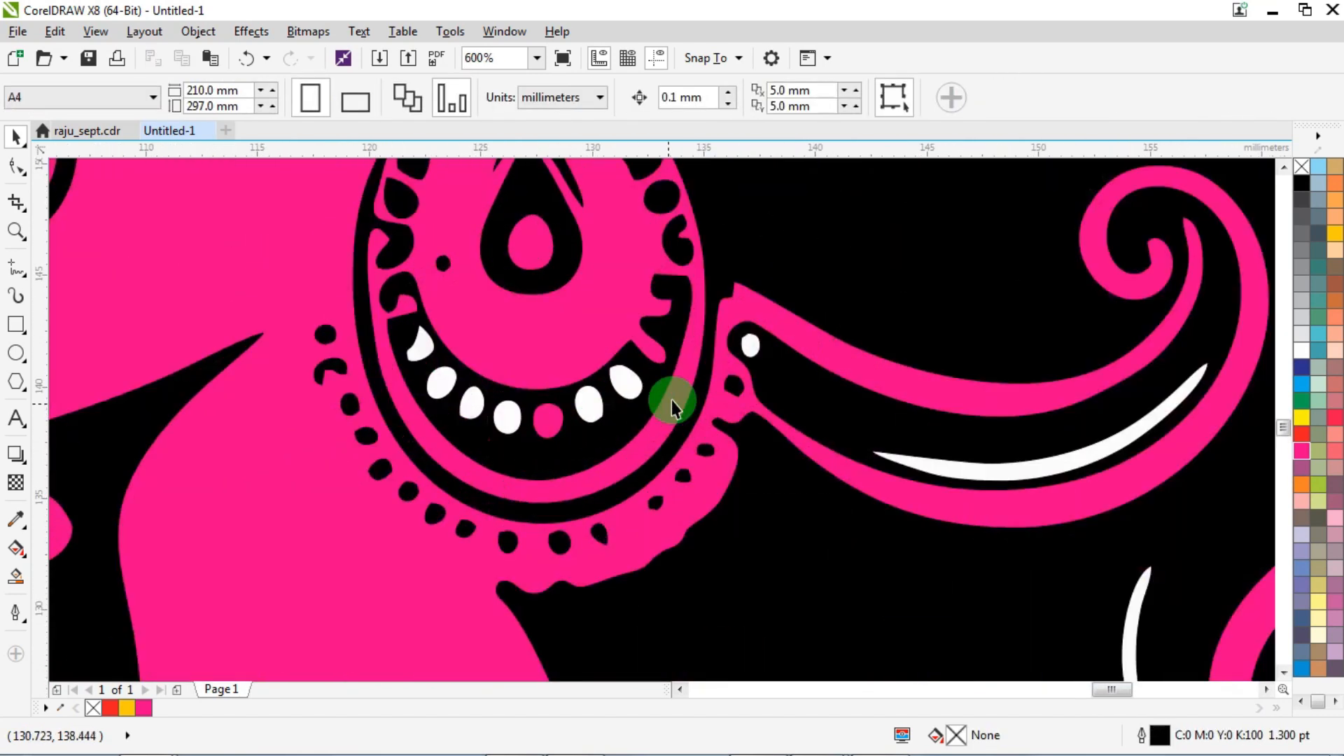
Delete the remaining white bead objects along the lower inner arc of the earring
click(629, 386)
key(Delete)
click(592, 402)
key(Delete)
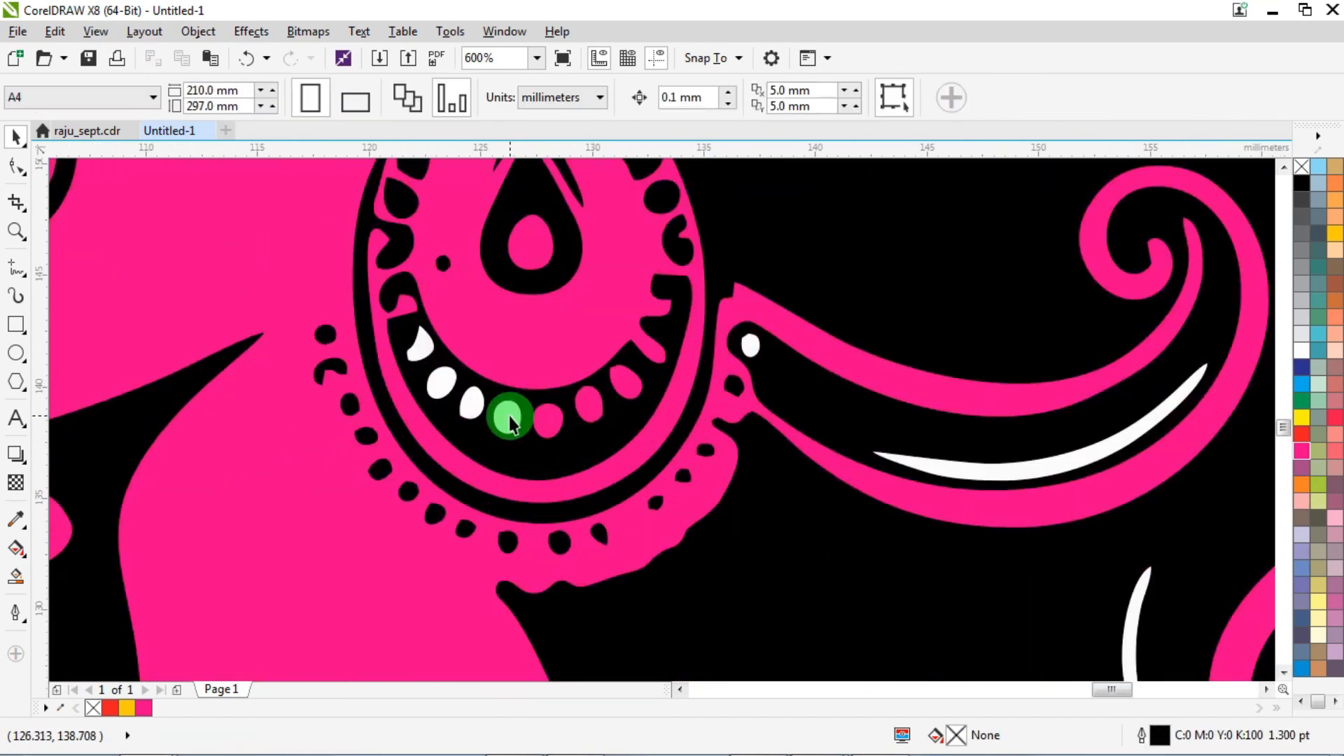
click(509, 420)
key(Delete)
click(471, 403)
key(Delete)
click(441, 384)
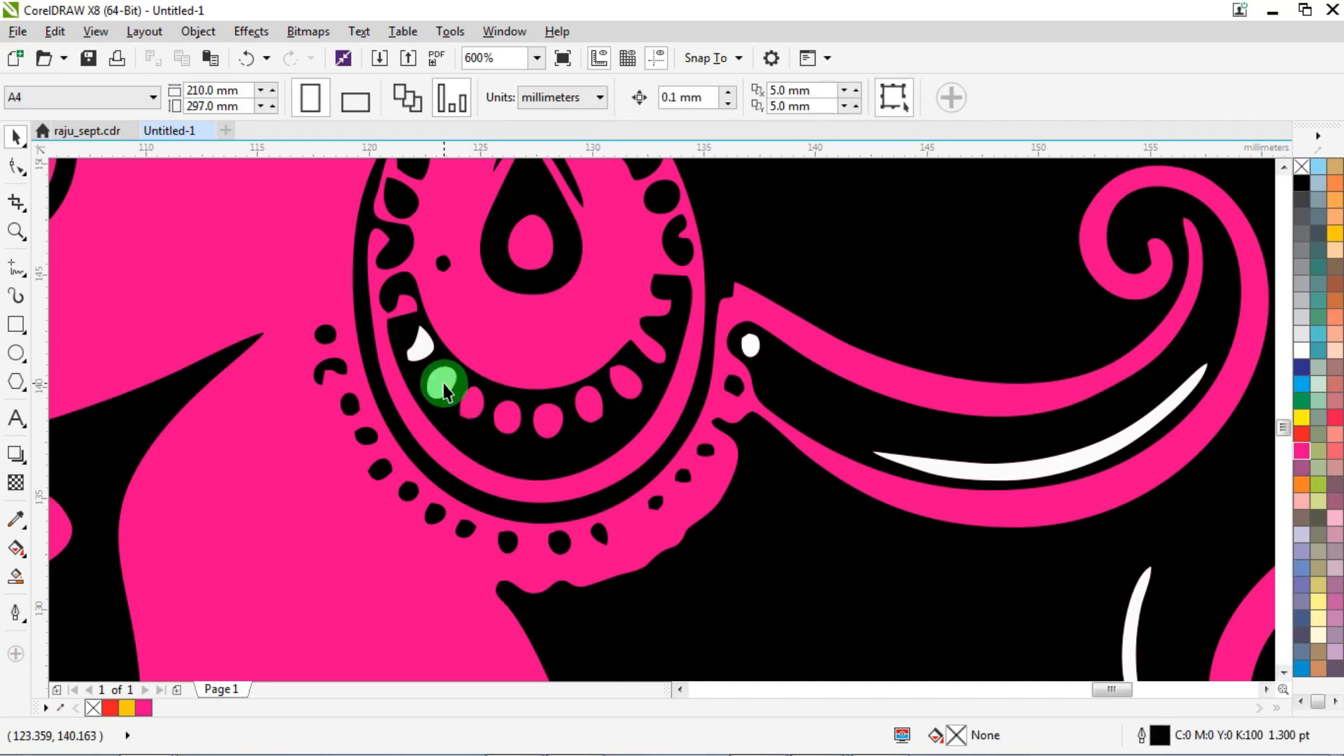
key(Delete)
click(422, 356)
key(Delete)
Delete the white dot beside the earring and the white strand objects in the hair behind it
click(750, 346)
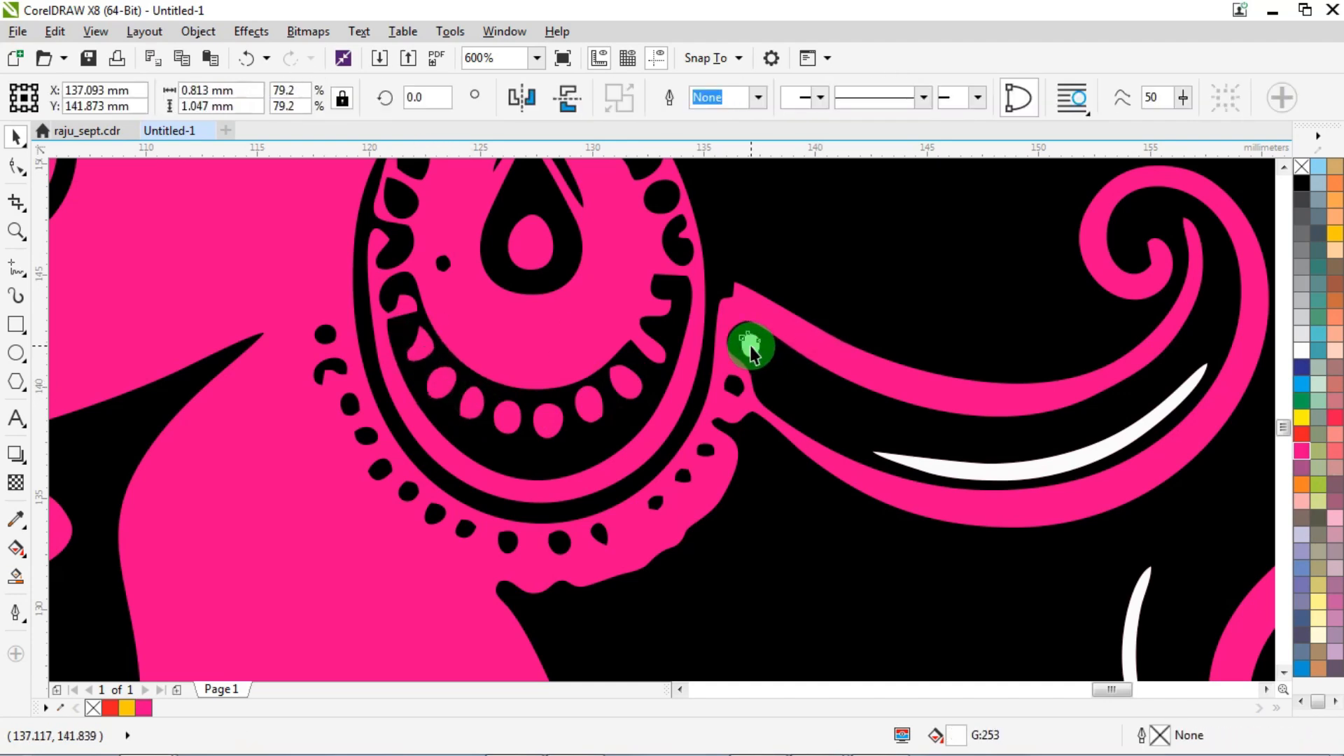
key(Delete)
click(923, 464)
key(Delete)
scroll(743, 336, down, 2)
scroll(833, 406, up, 2)
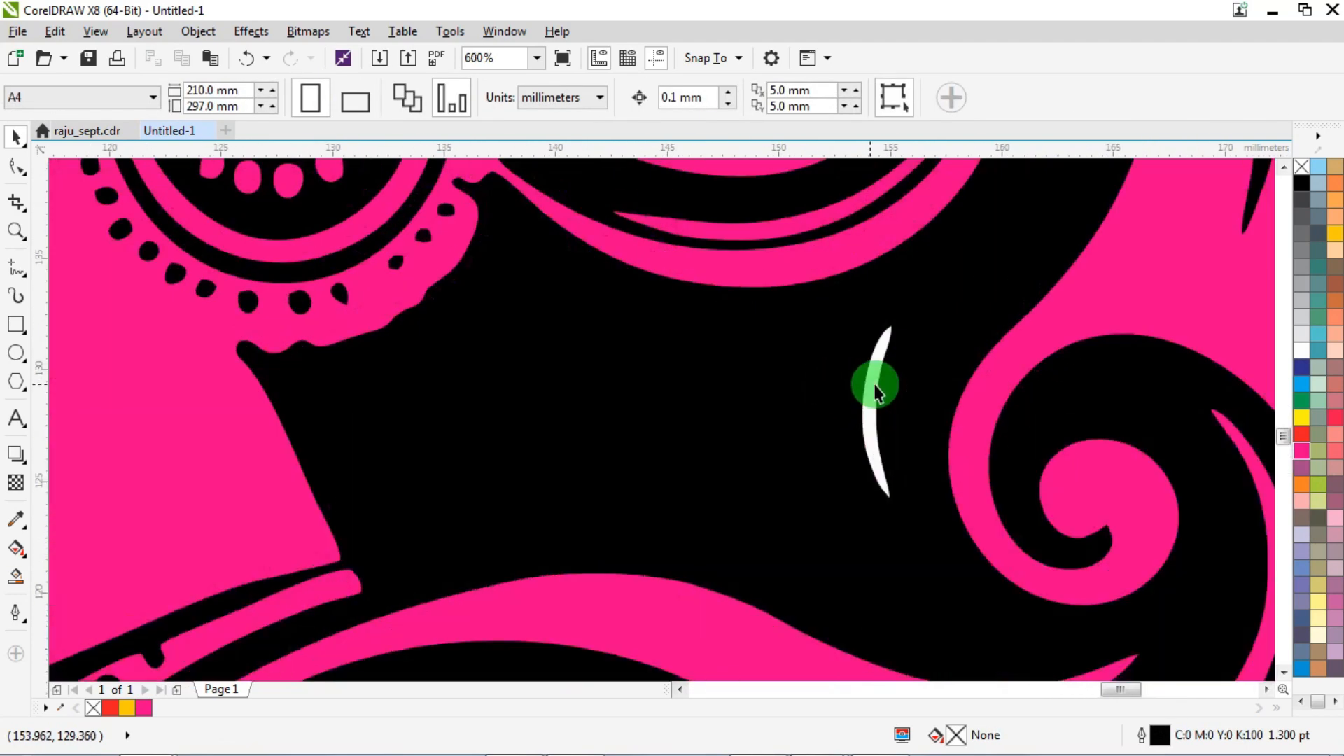
click(871, 373)
key(Delete)
Delete the two white dot objects in the lower ornament of the trident
scroll(830, 346, down, 2)
scroll(280, 355, up, 2)
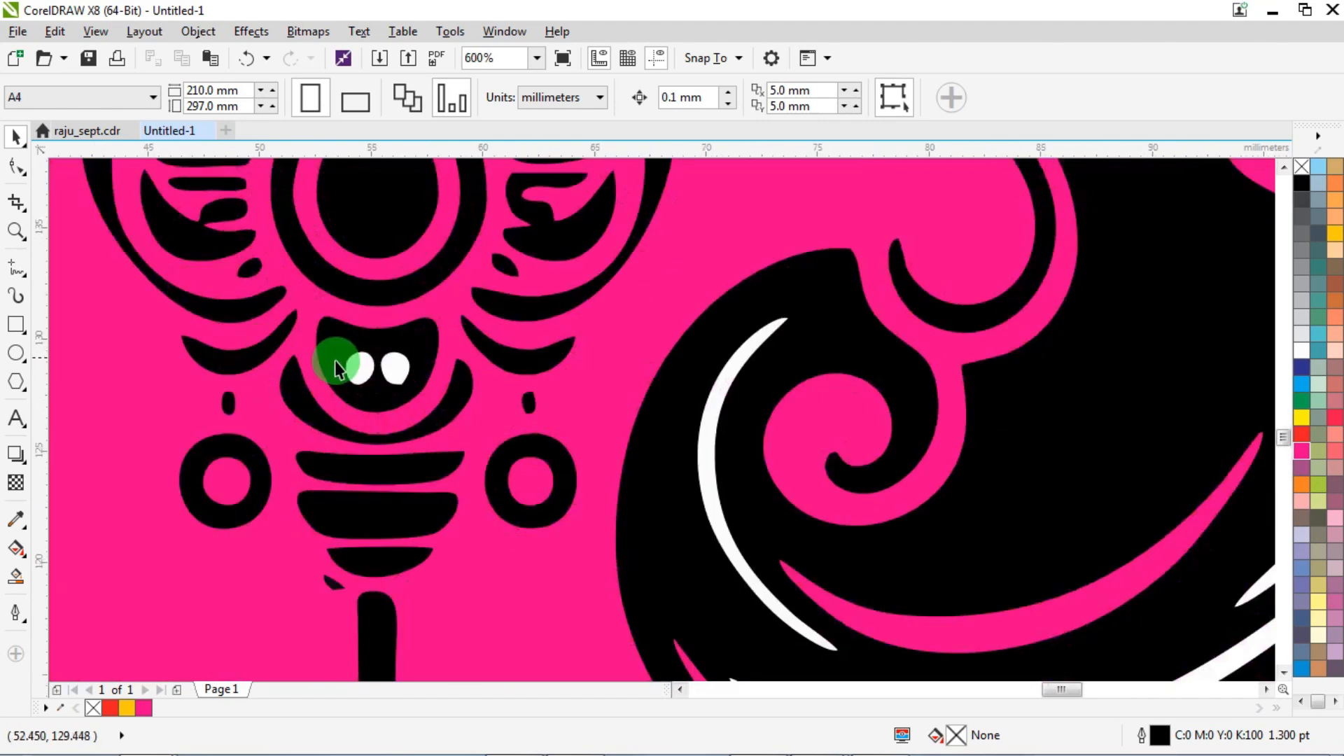
shift+click(390, 366)
key(Delete)
scroll(560, 406, down, 2)
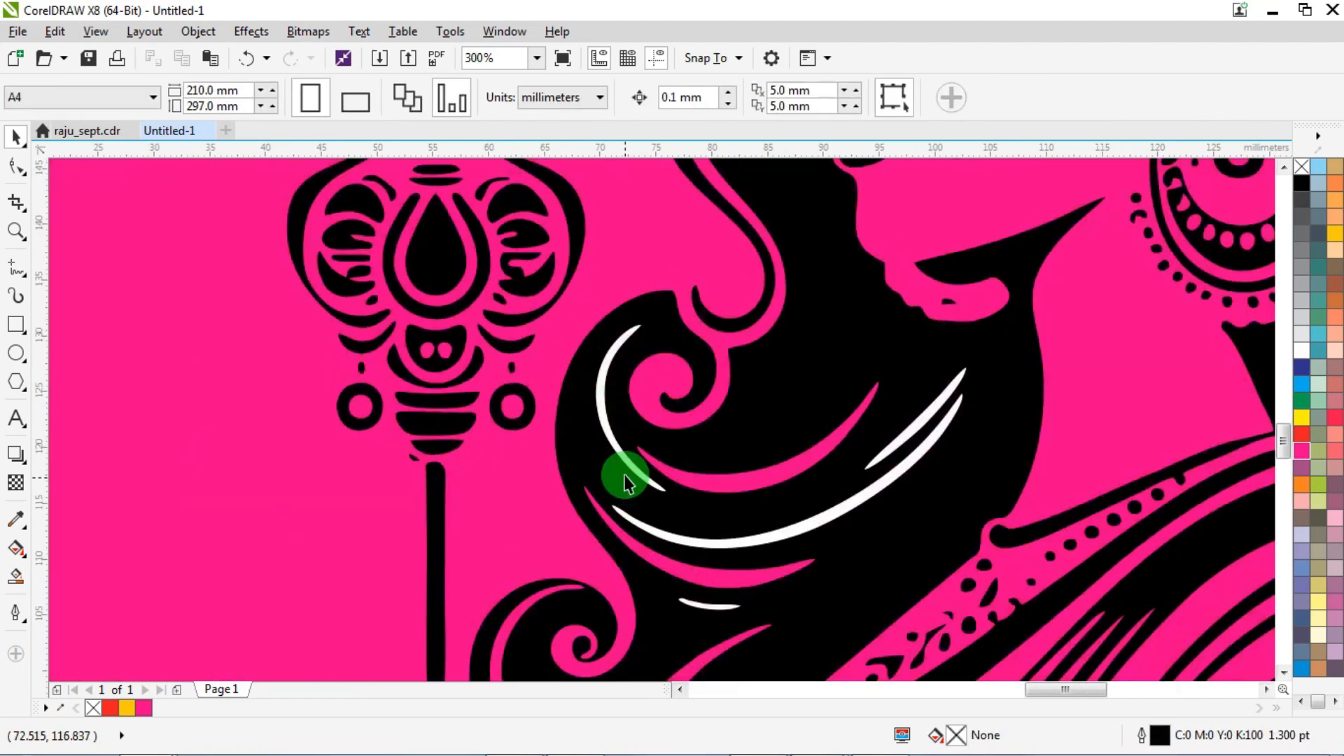
Delete the three long white strand objects in the hair between the trident and the neck
scroll(628, 452, up, 2)
click(628, 452)
key(Delete)
scroll(817, 437, down, 1)
scroll(847, 445, up, 1)
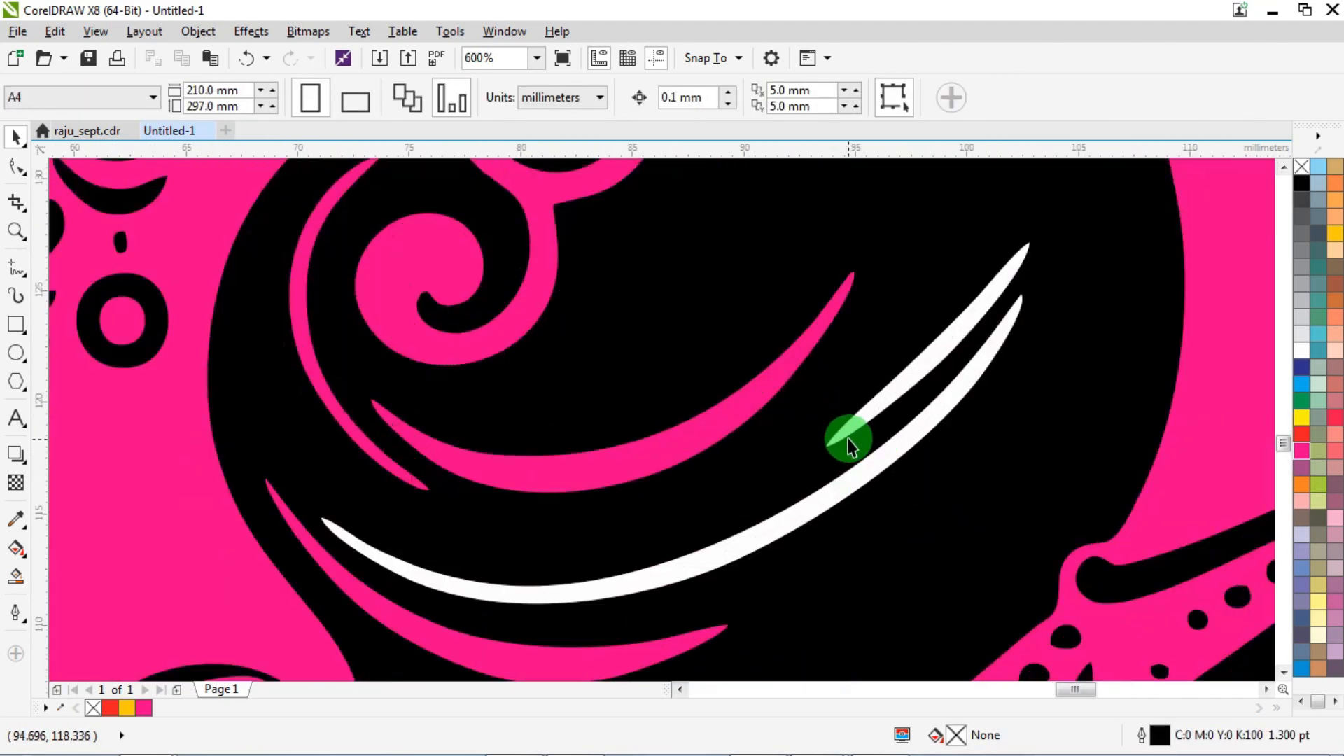
click(847, 439)
key(Delete)
click(851, 476)
key(Delete)
Delete the white shape in the lowest hair curl beside the trident shaft and the short white strand above the shoulder
scroll(408, 354, down, 2)
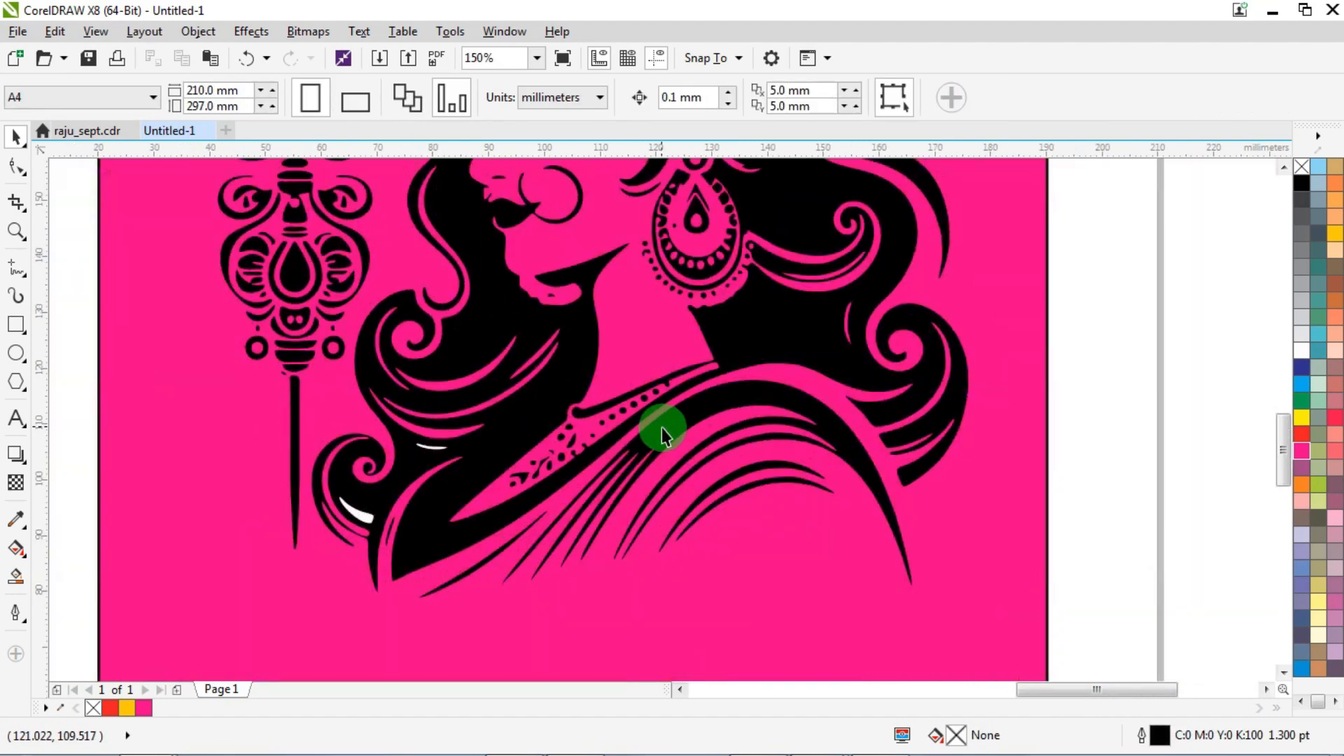
scroll(663, 432, down, 2)
scroll(567, 449, up, 3)
click(636, 473)
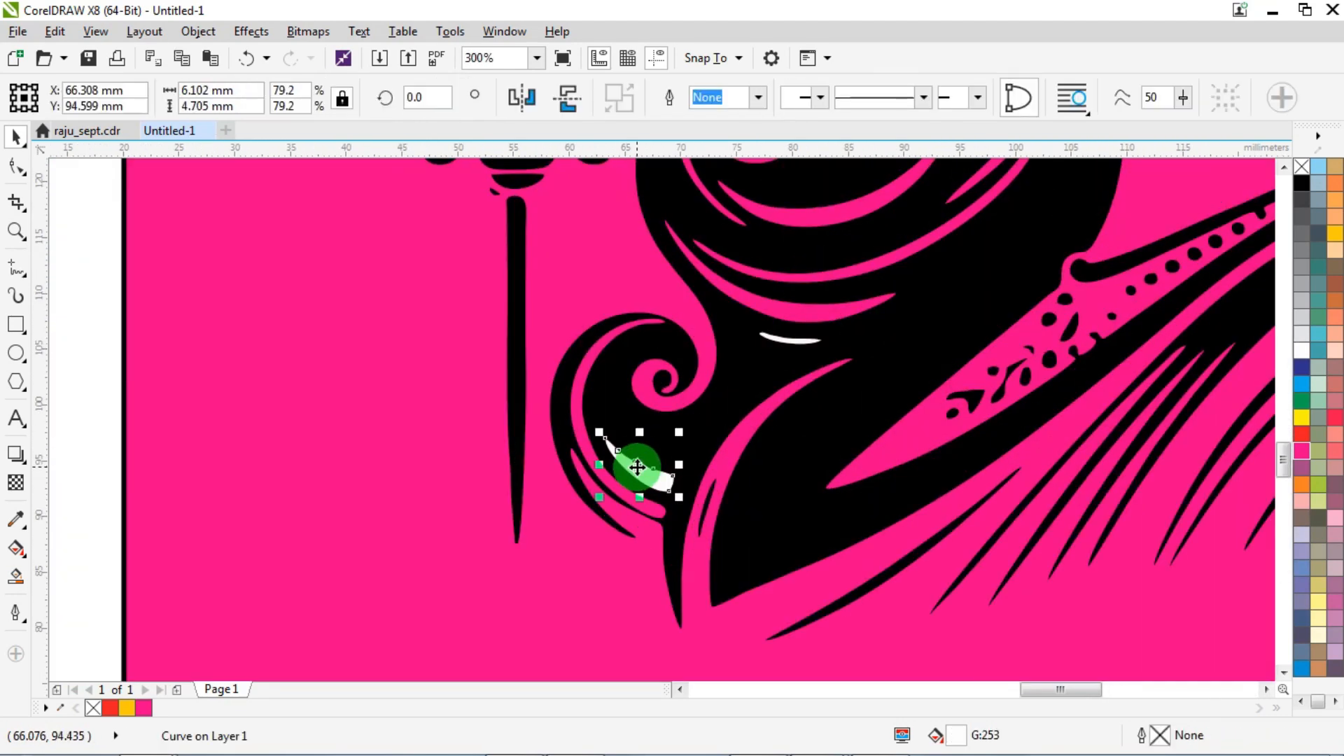
key(Delete)
click(785, 342)
key(Delete)
scroll(691, 431, down, 2)
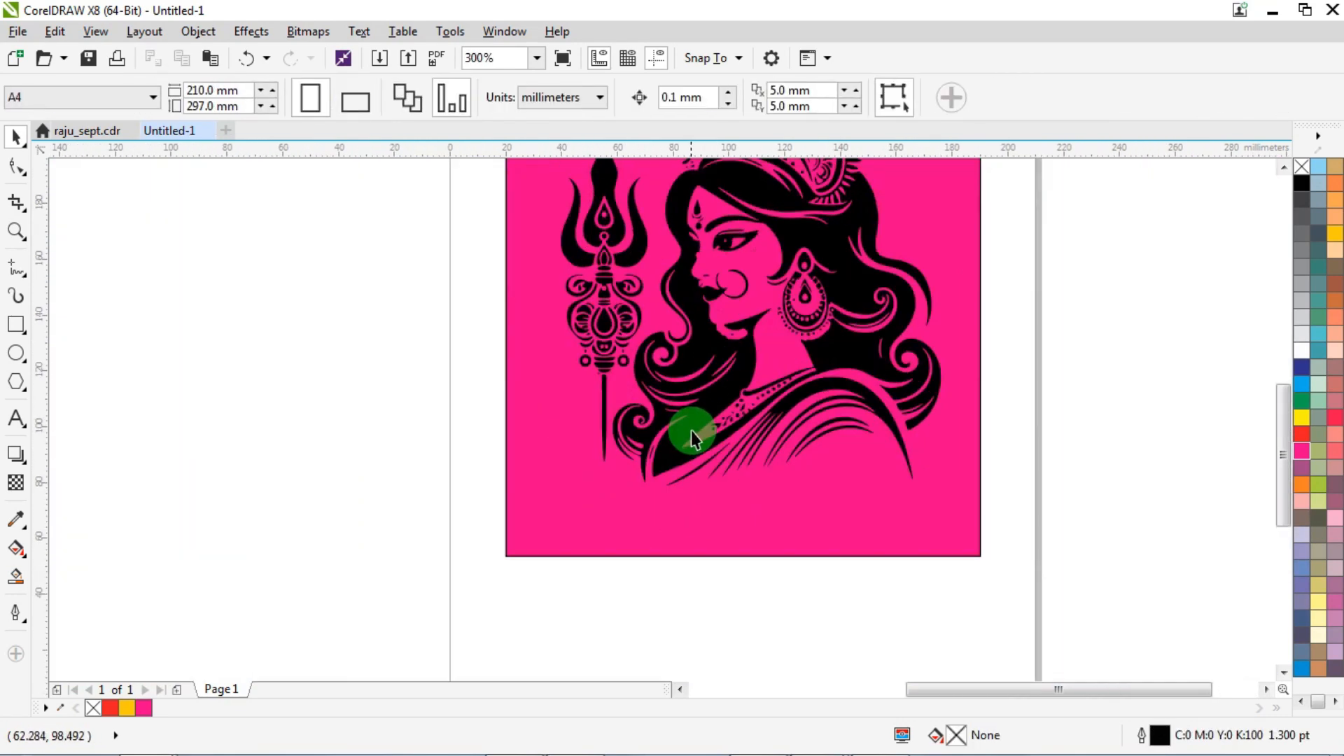
Remove the magenta background rectangle from behind the traced figure
scroll(760, 273, down, 1)
scroll(755, 193, up, 1)
scroll(637, 346, down, 1)
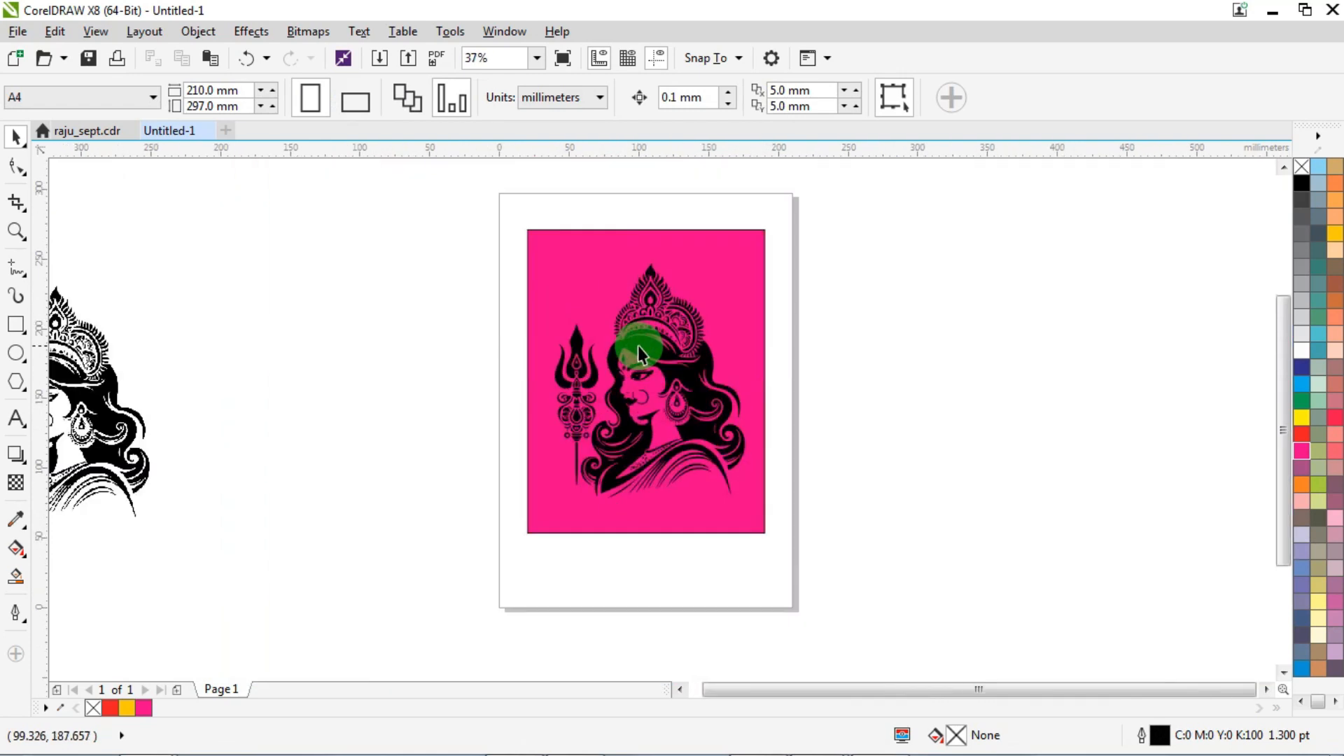
drag(732, 241, 1072, 254)
key(Delete)
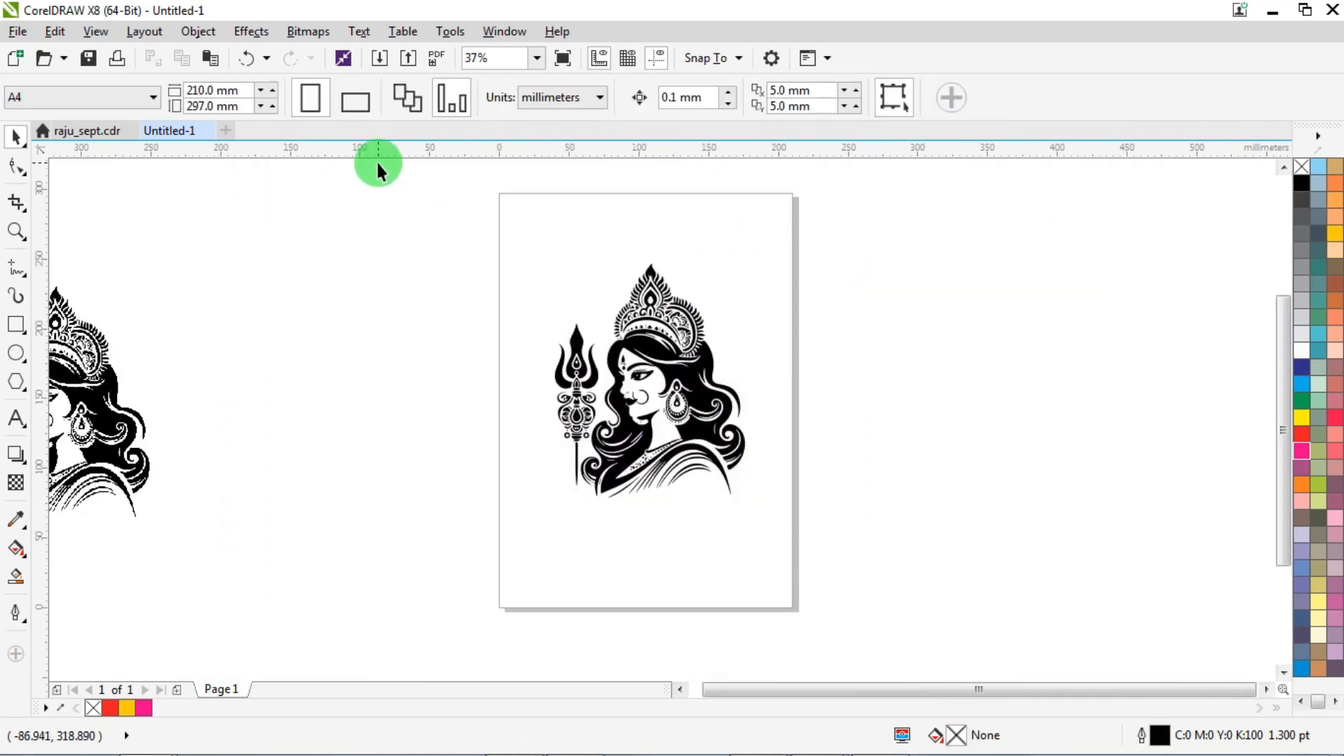
Select all the traced Durga objects on the page and weld them into a single curve
drag(375, 162, 871, 569)
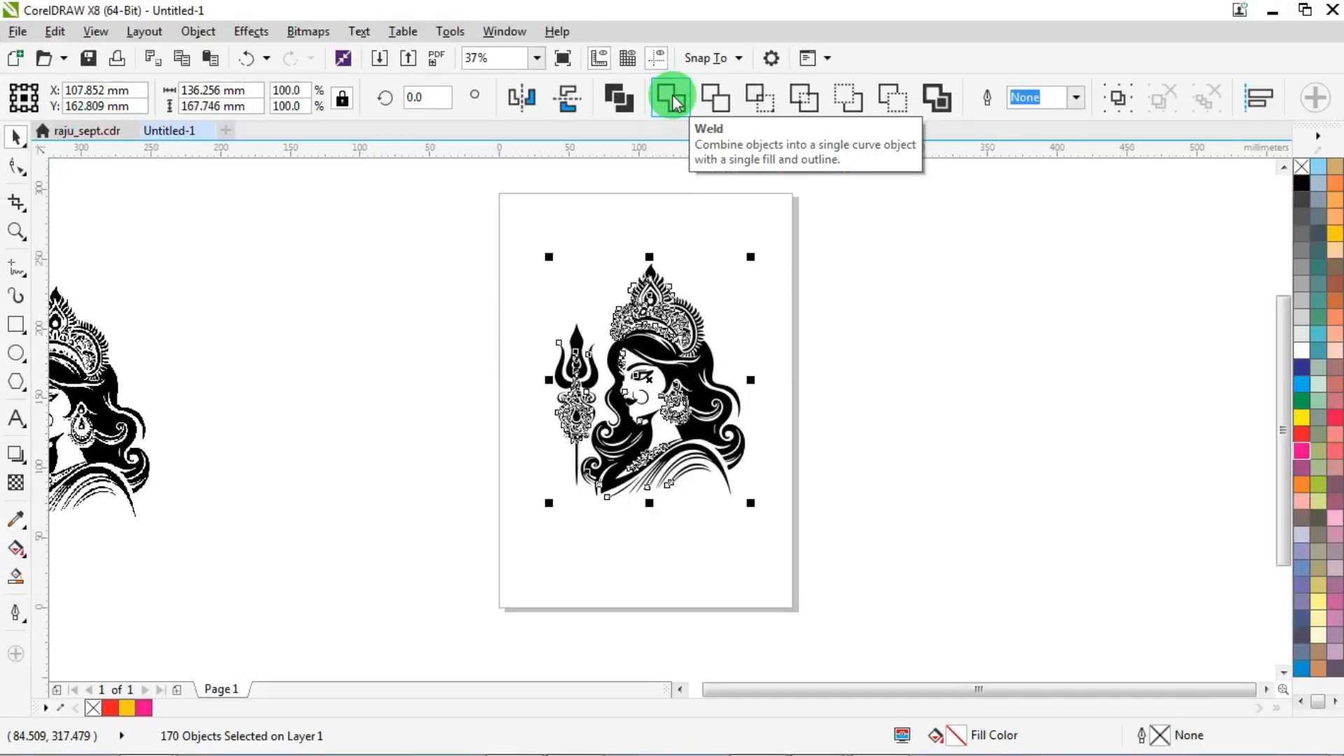
click(672, 101)
click(730, 356)
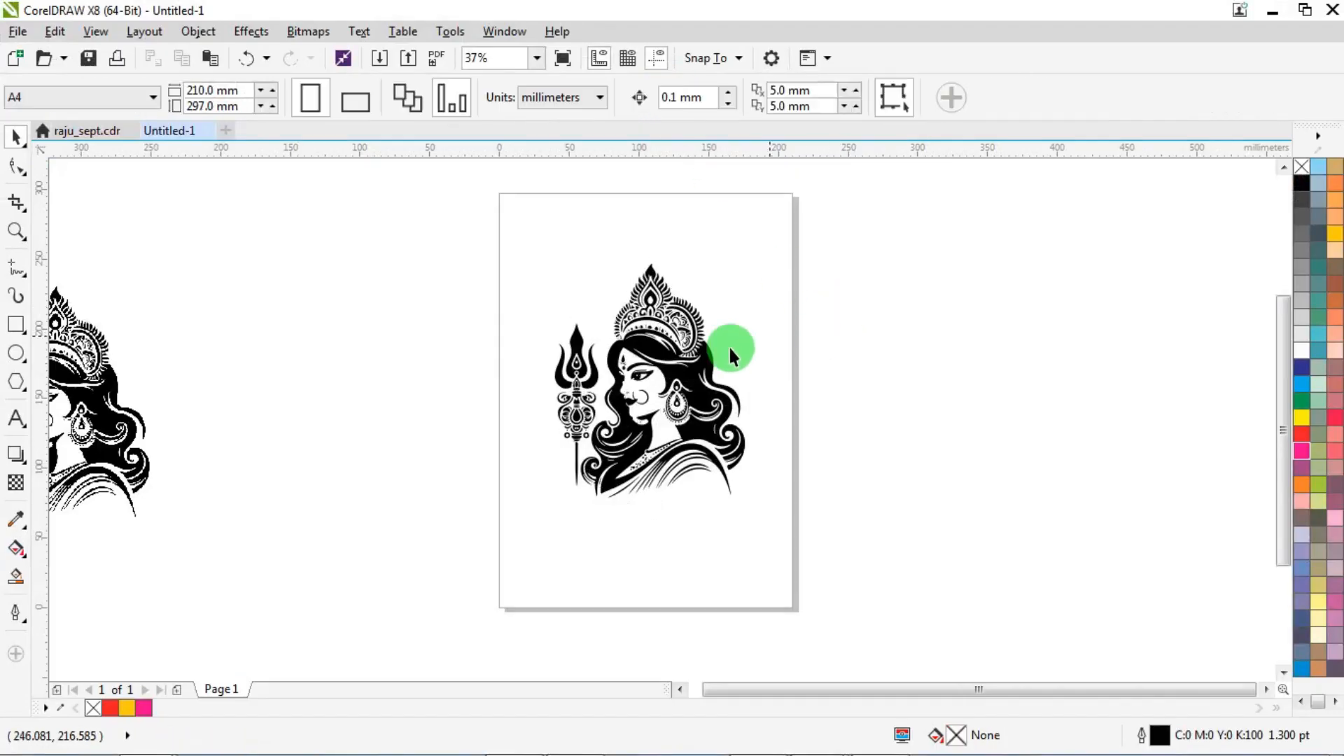
scroll(642, 356, up, 6)
scroll(643, 356, down, 6)
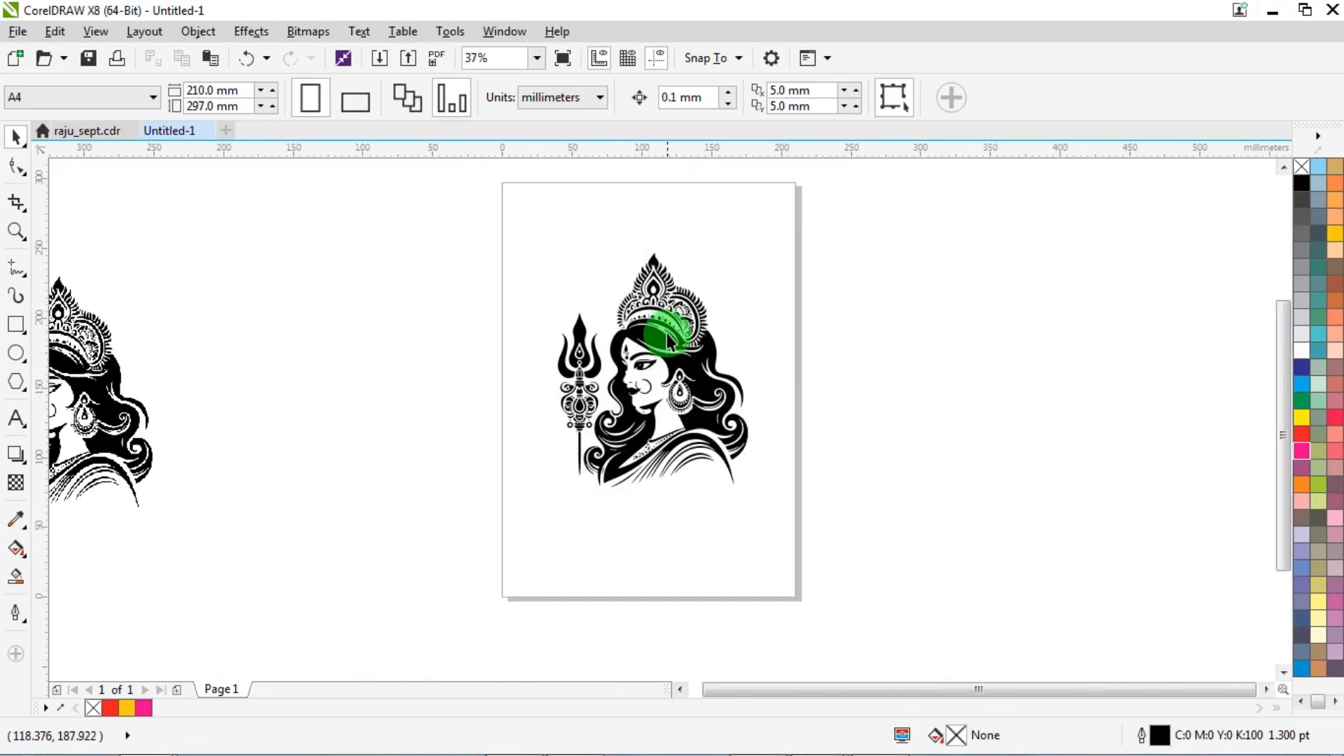
Move the welded figure to about X 97 mm, Y 152 mm and fill it with magenta (C:0 M:100 Y:0 K:0)
click(694, 340)
drag(695, 340, 680, 345)
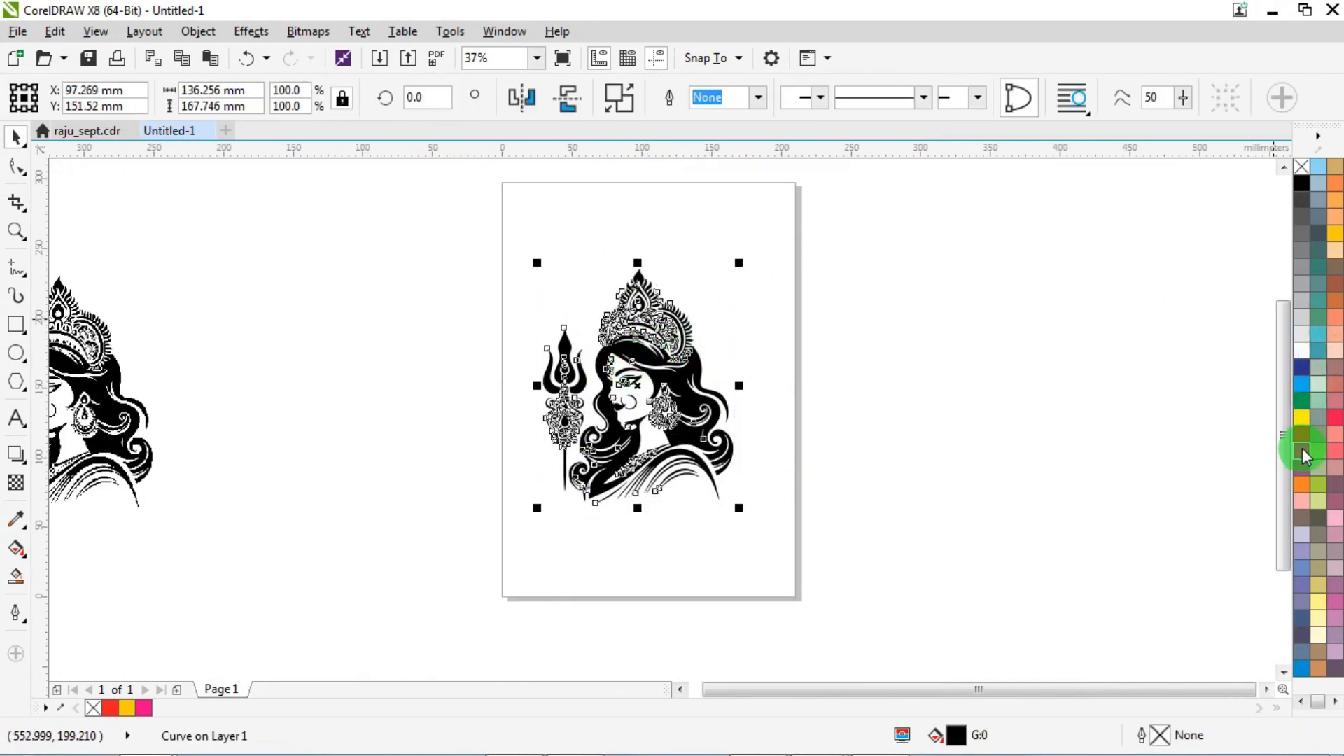
click(1302, 452)
scroll(658, 374, up, 3)
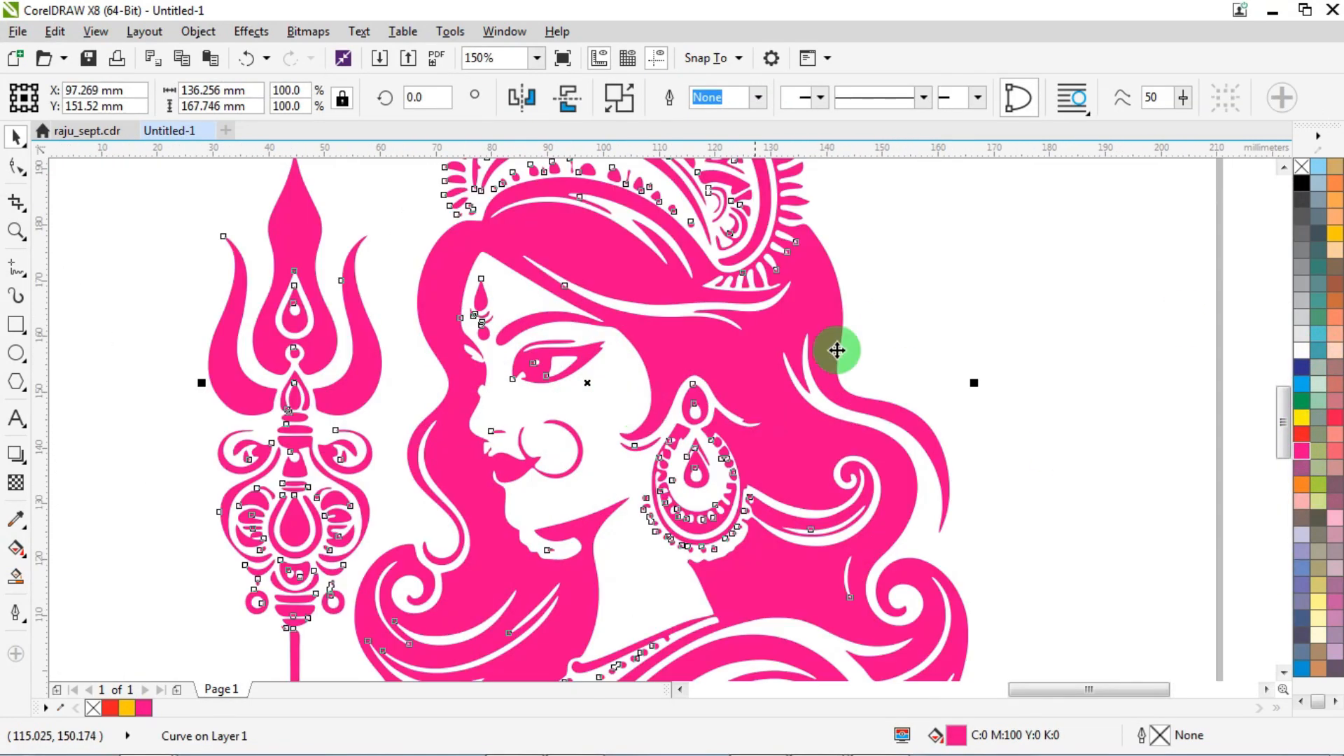
click(1040, 265)
Try several fills on the welded figure, including grey-green (C:20 M:0 Y:40 K:20), yellow (C:0 M:20 Y:100 K:0) and black (K:100)
click(689, 376)
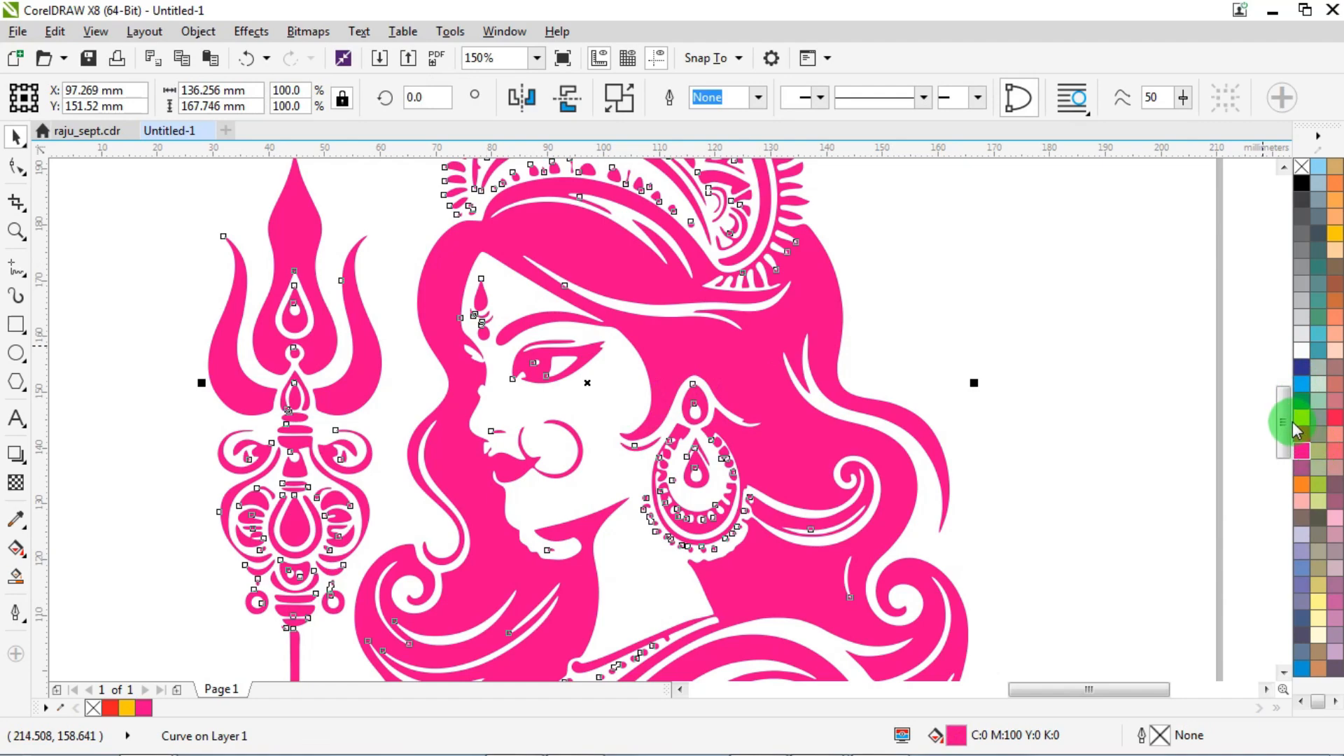
click(1322, 433)
click(1322, 433)
click(1323, 470)
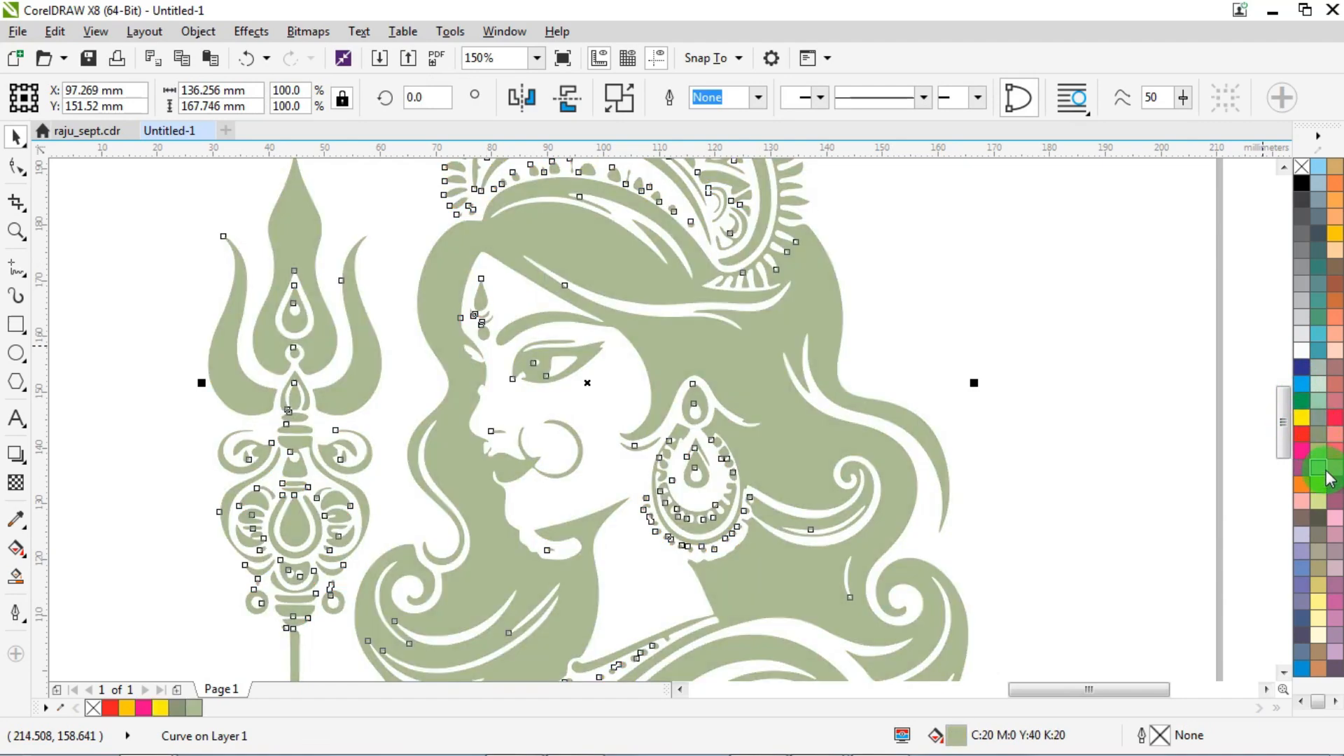
click(1320, 367)
click(1334, 243)
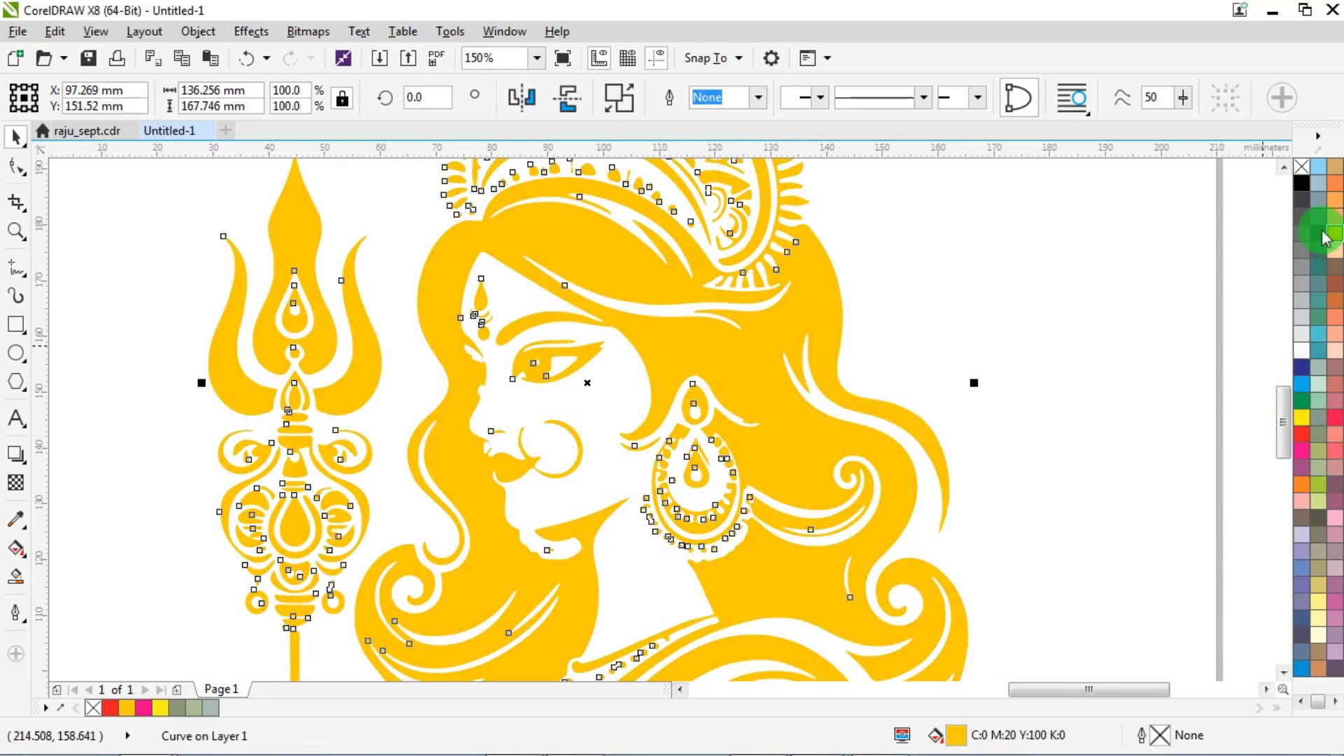
click(1302, 203)
click(1302, 184)
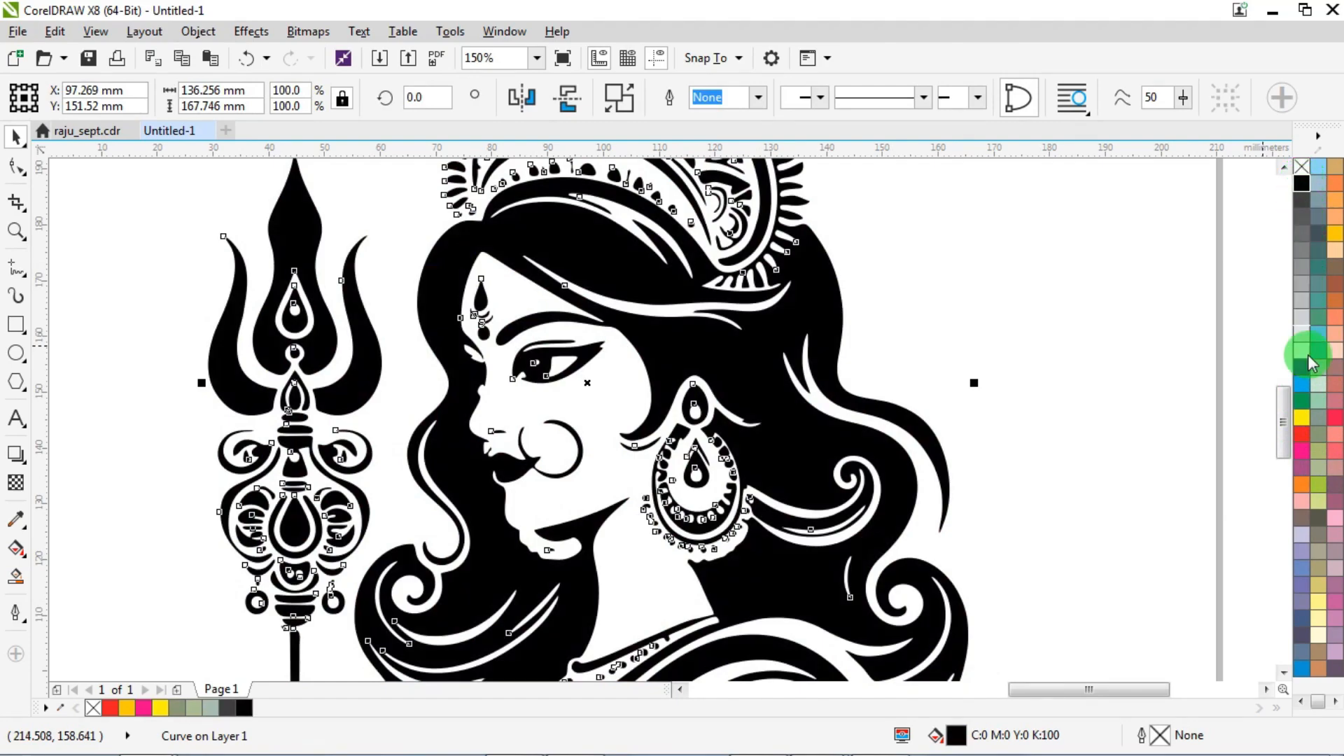
Fill the welded Durga figure with orange and deselect it
click(1303, 484)
click(1068, 301)
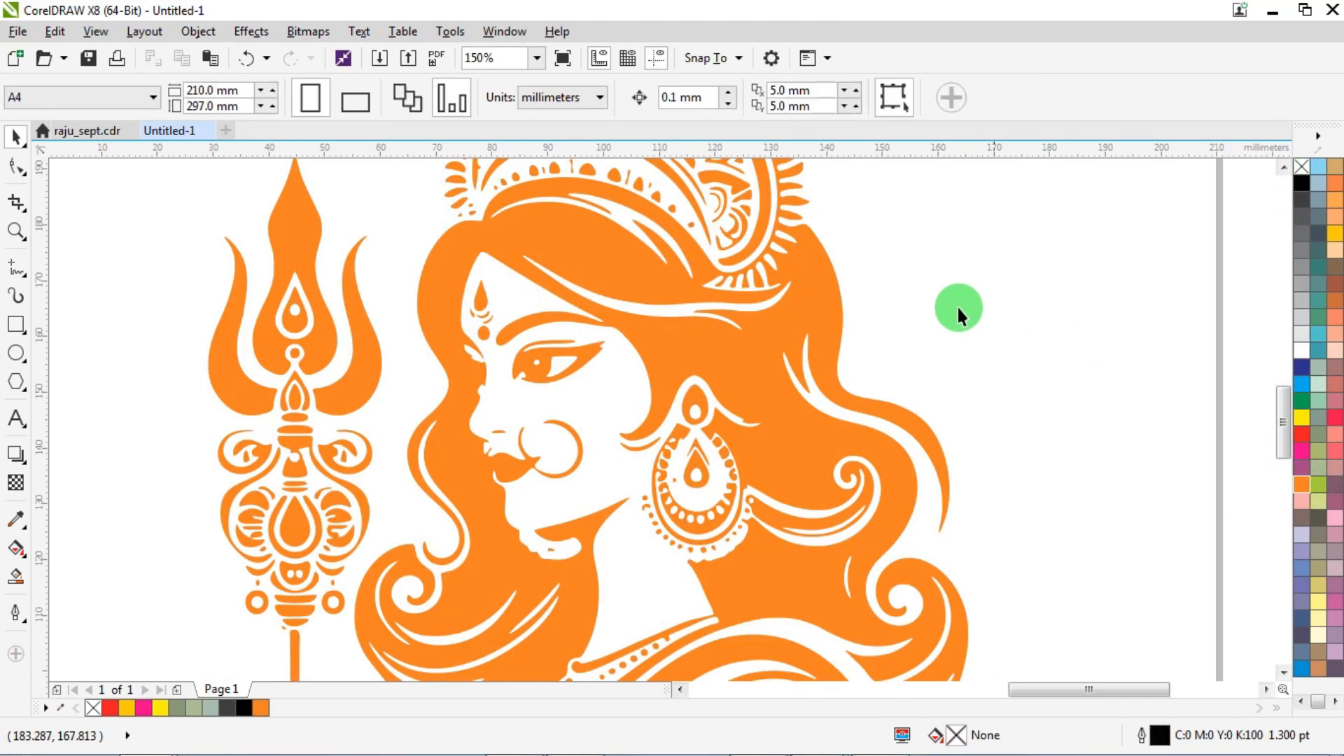
scroll(922, 308, down, 2)
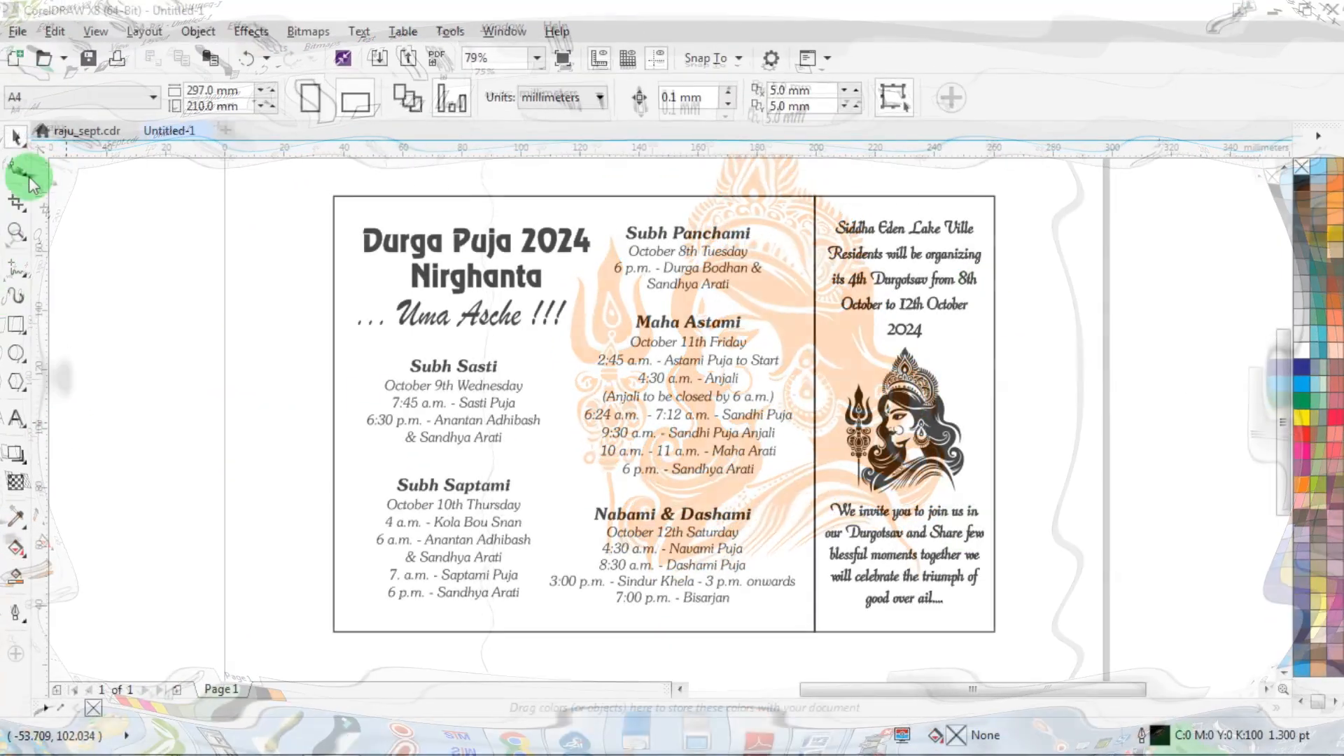
Inspect the Durga Puja 2024 invitation layout up close, including the placed Durga figure and the text above it
click(16, 231)
drag(324, 189, 1022, 614)
drag(827, 342, 1057, 545)
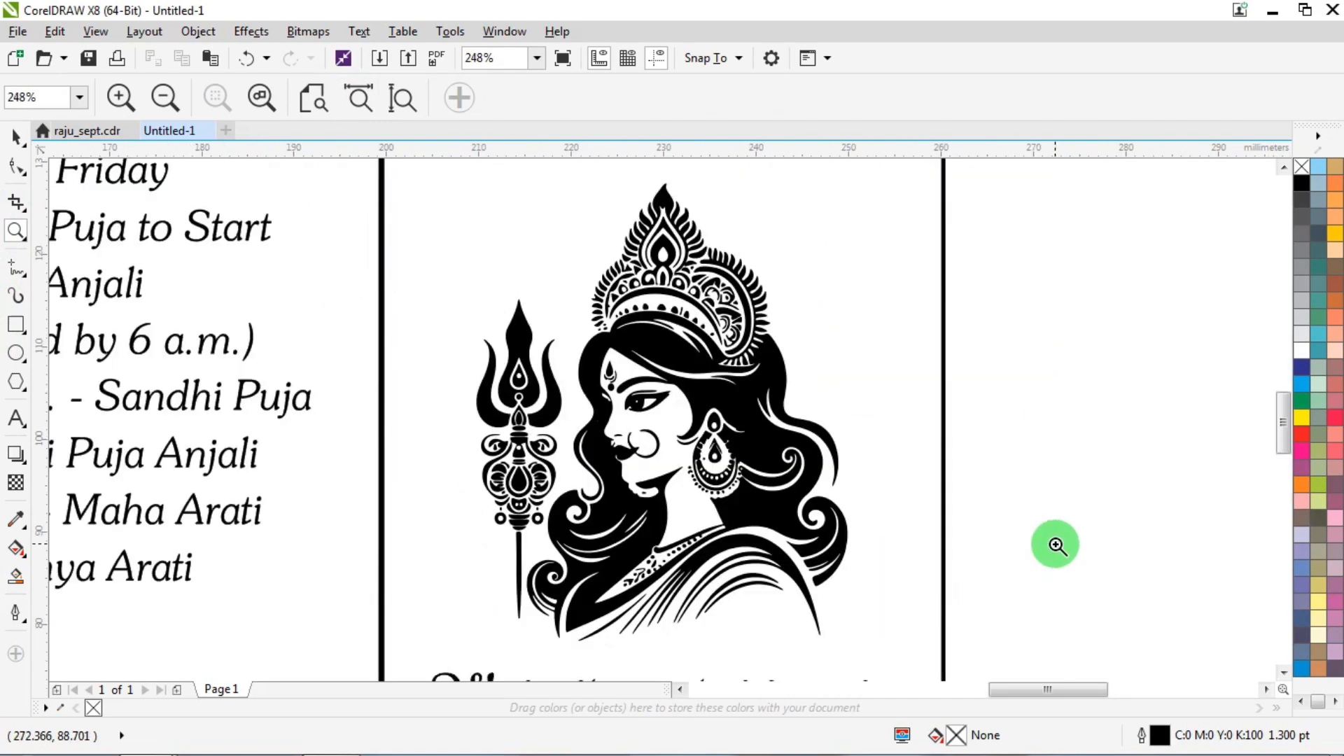
scroll(892, 414, down, 2)
drag(717, 198, 1029, 412)
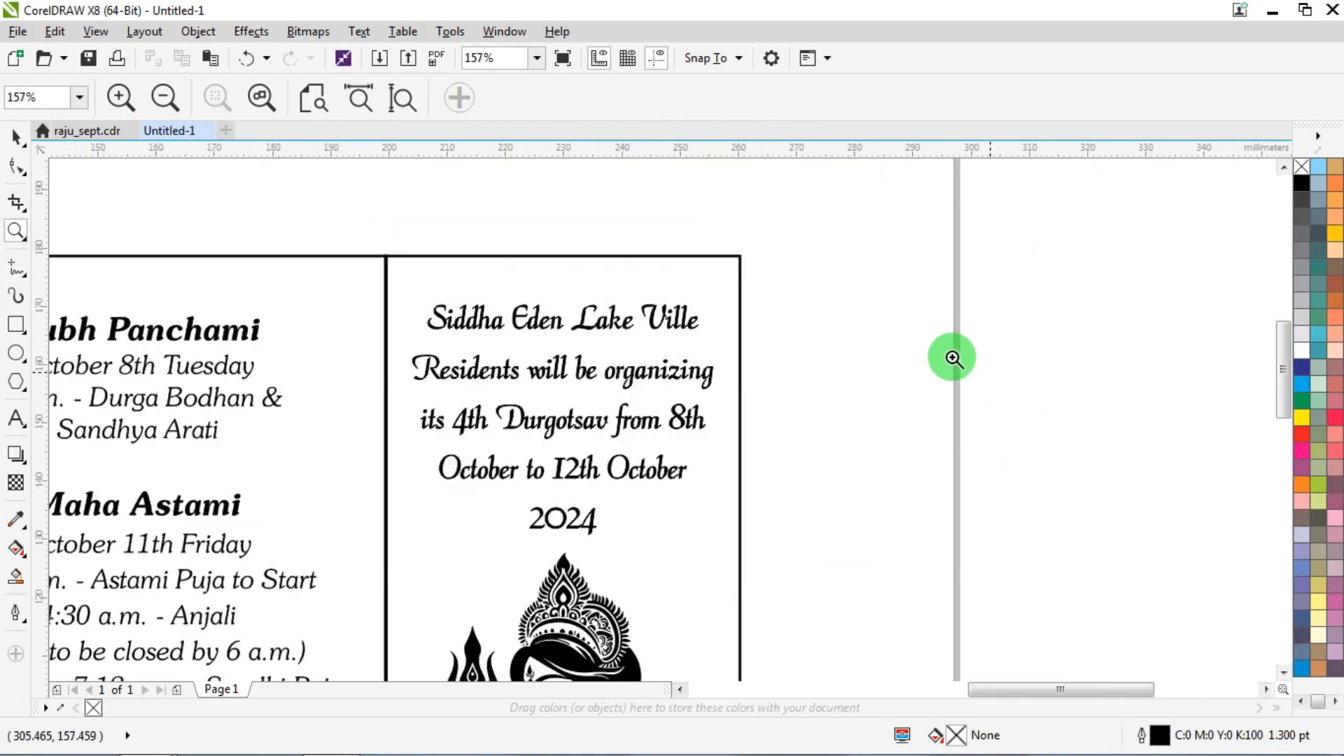